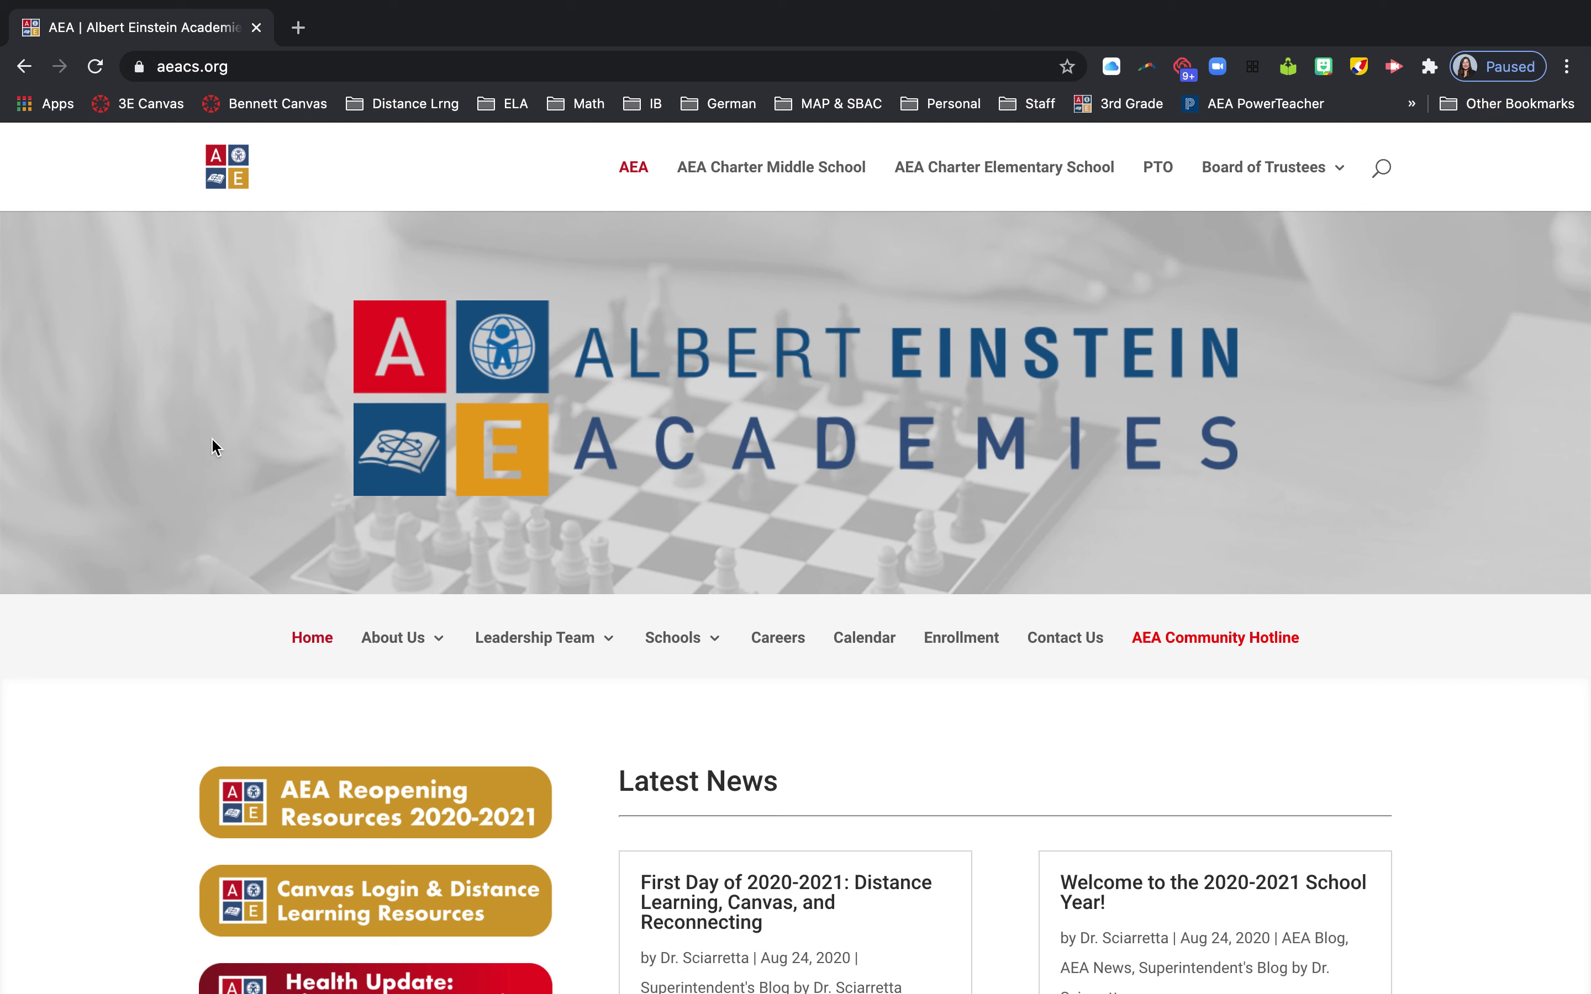
Scroll down the aeacs.org homepage to the footer links list.
scroll(214, 447, down, 15)
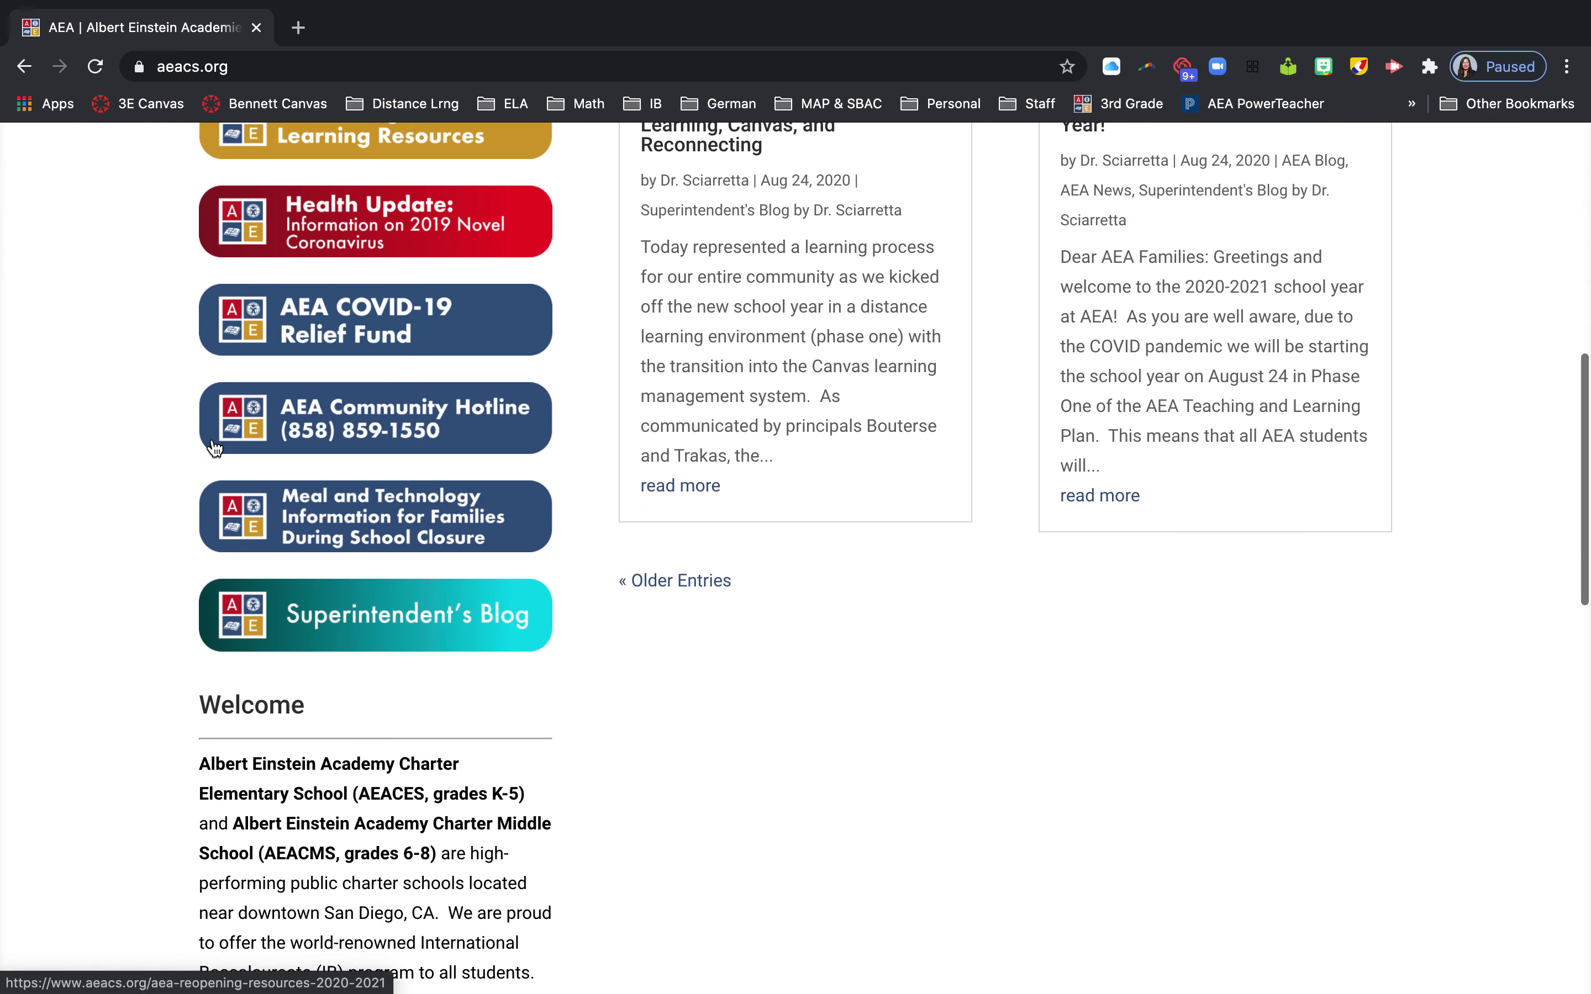
scroll(213, 450, down, 15)
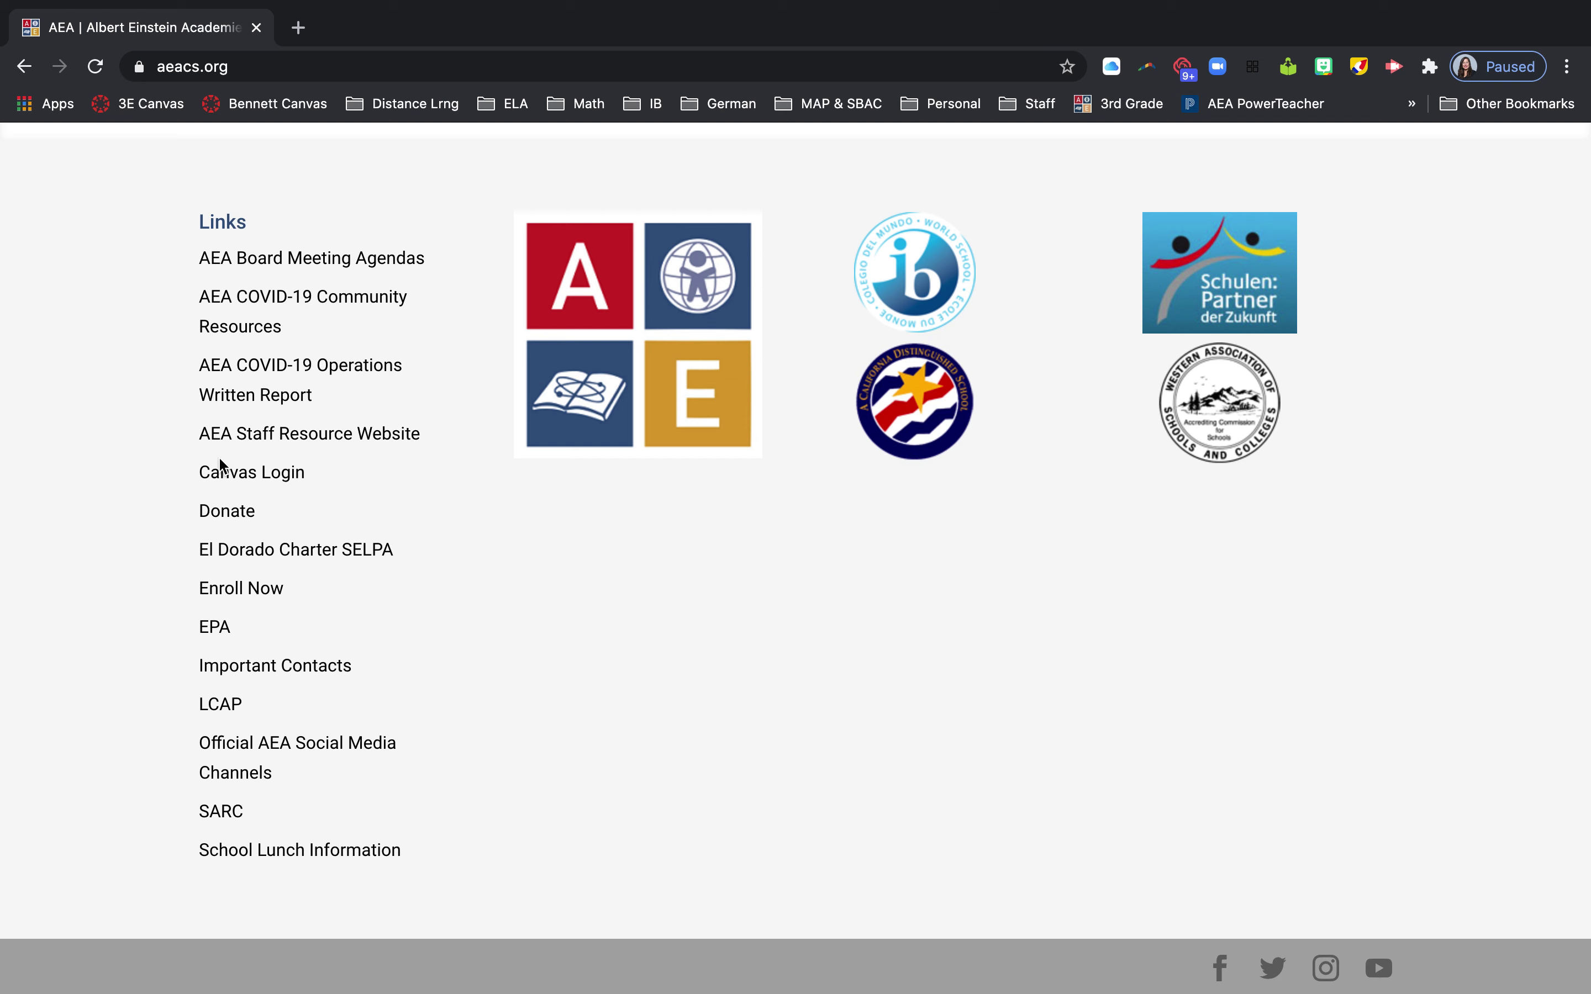
Open the Canvas Login page and remove its existing bookmark.
click(260, 485)
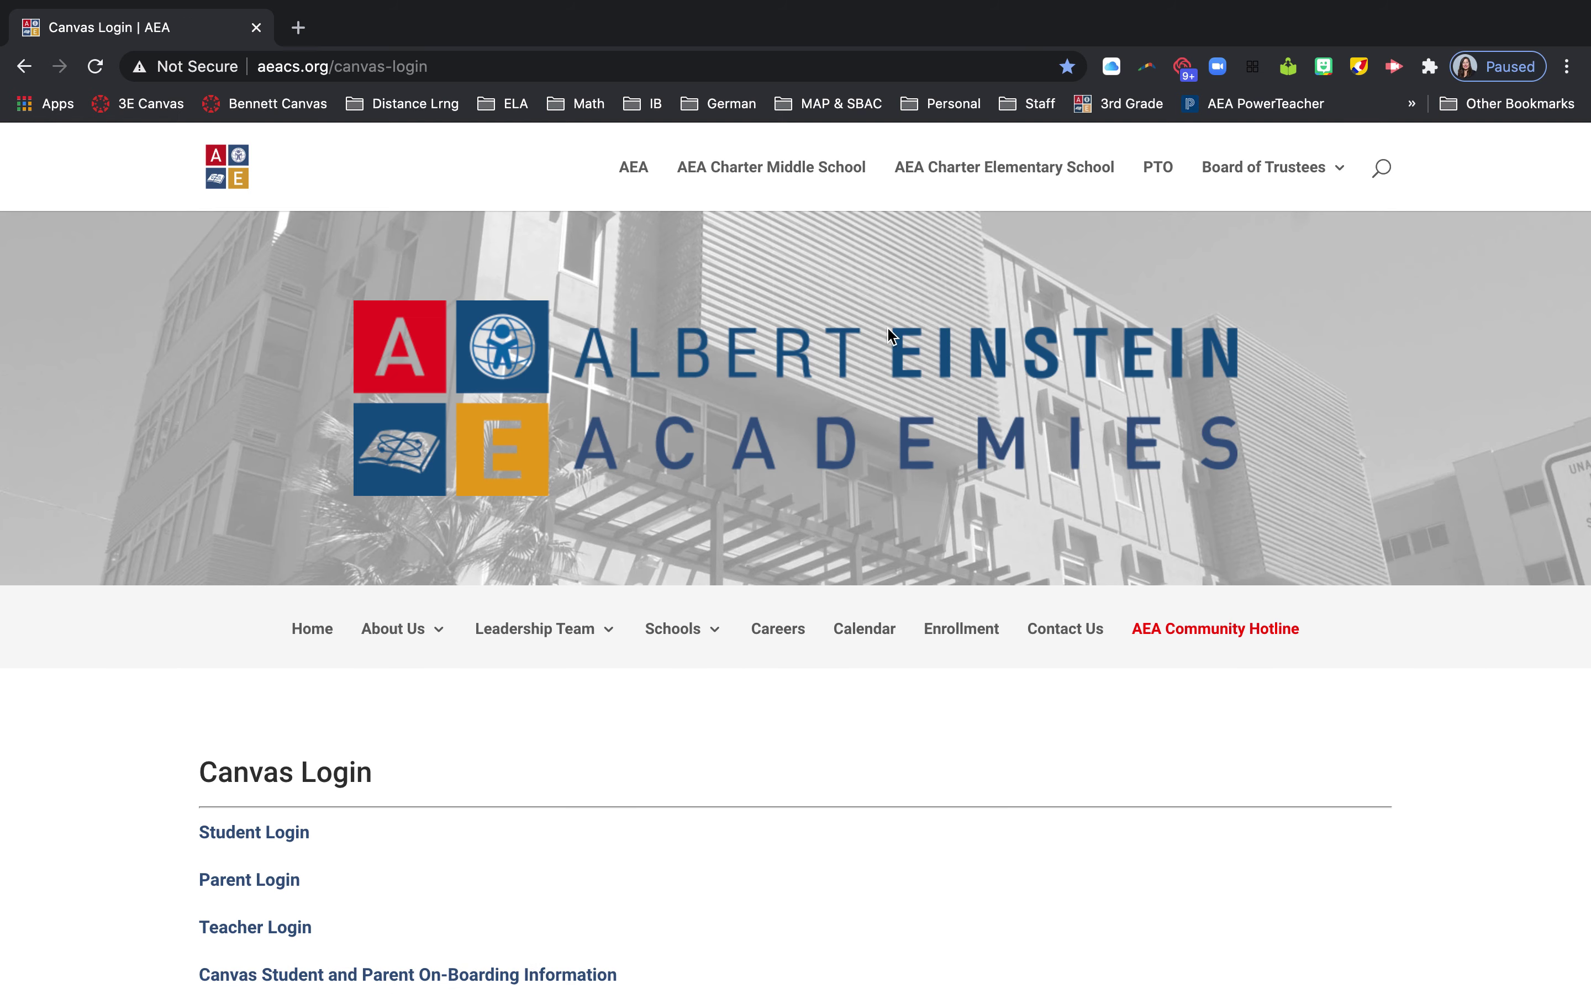
click(1066, 67)
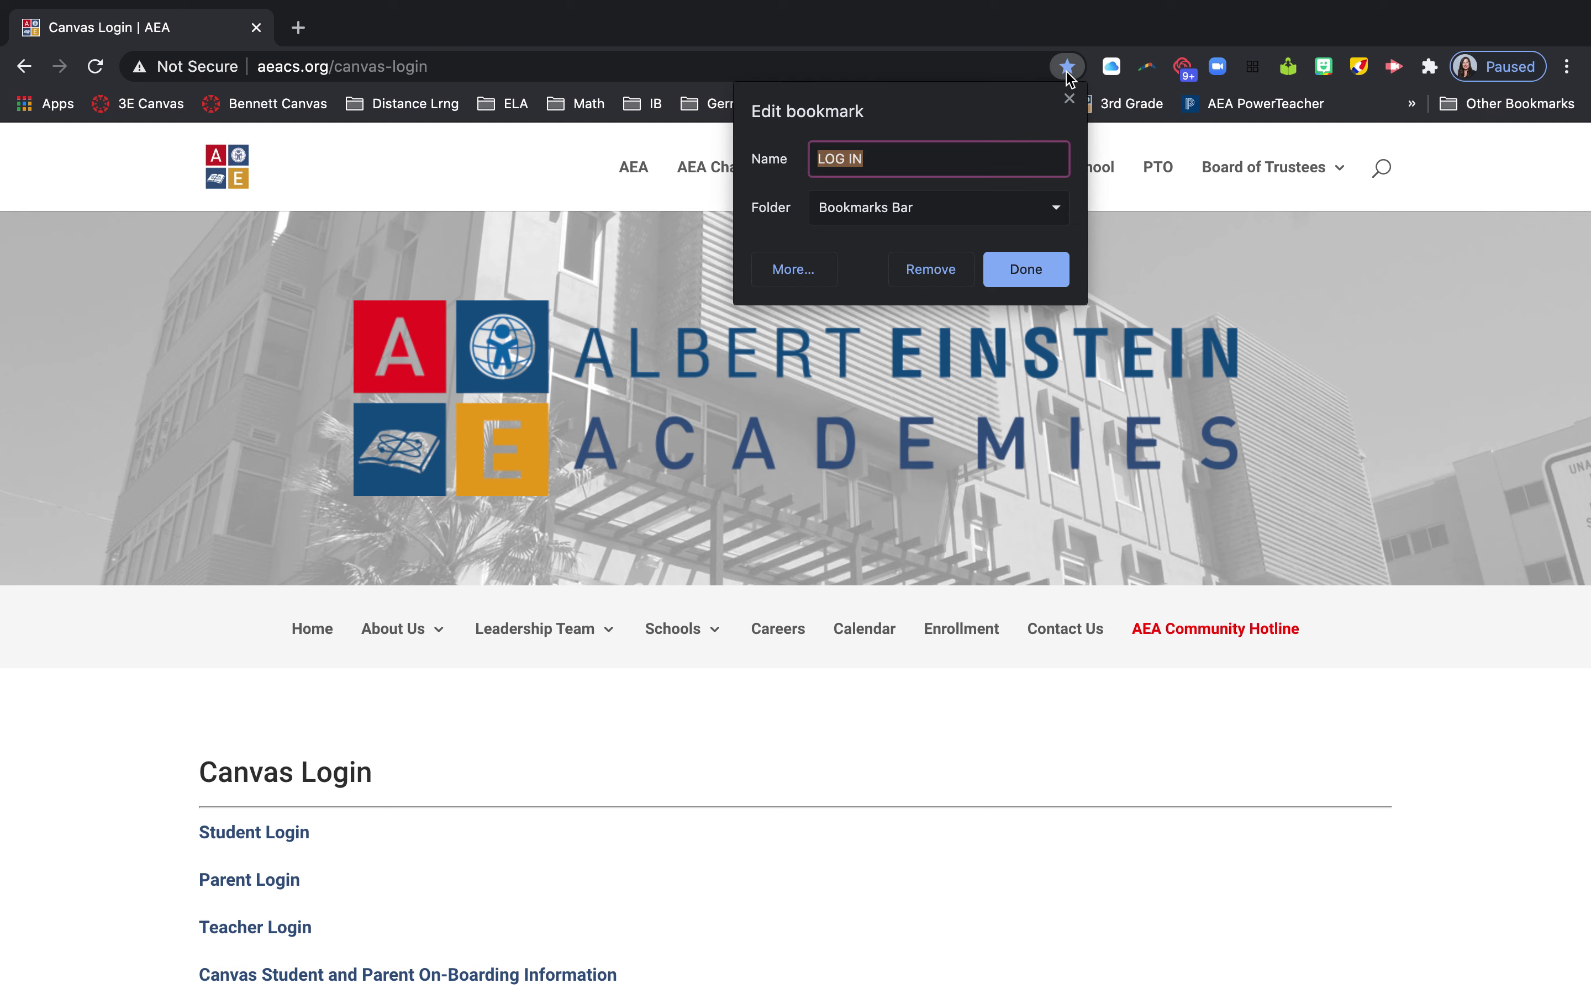
click(946, 279)
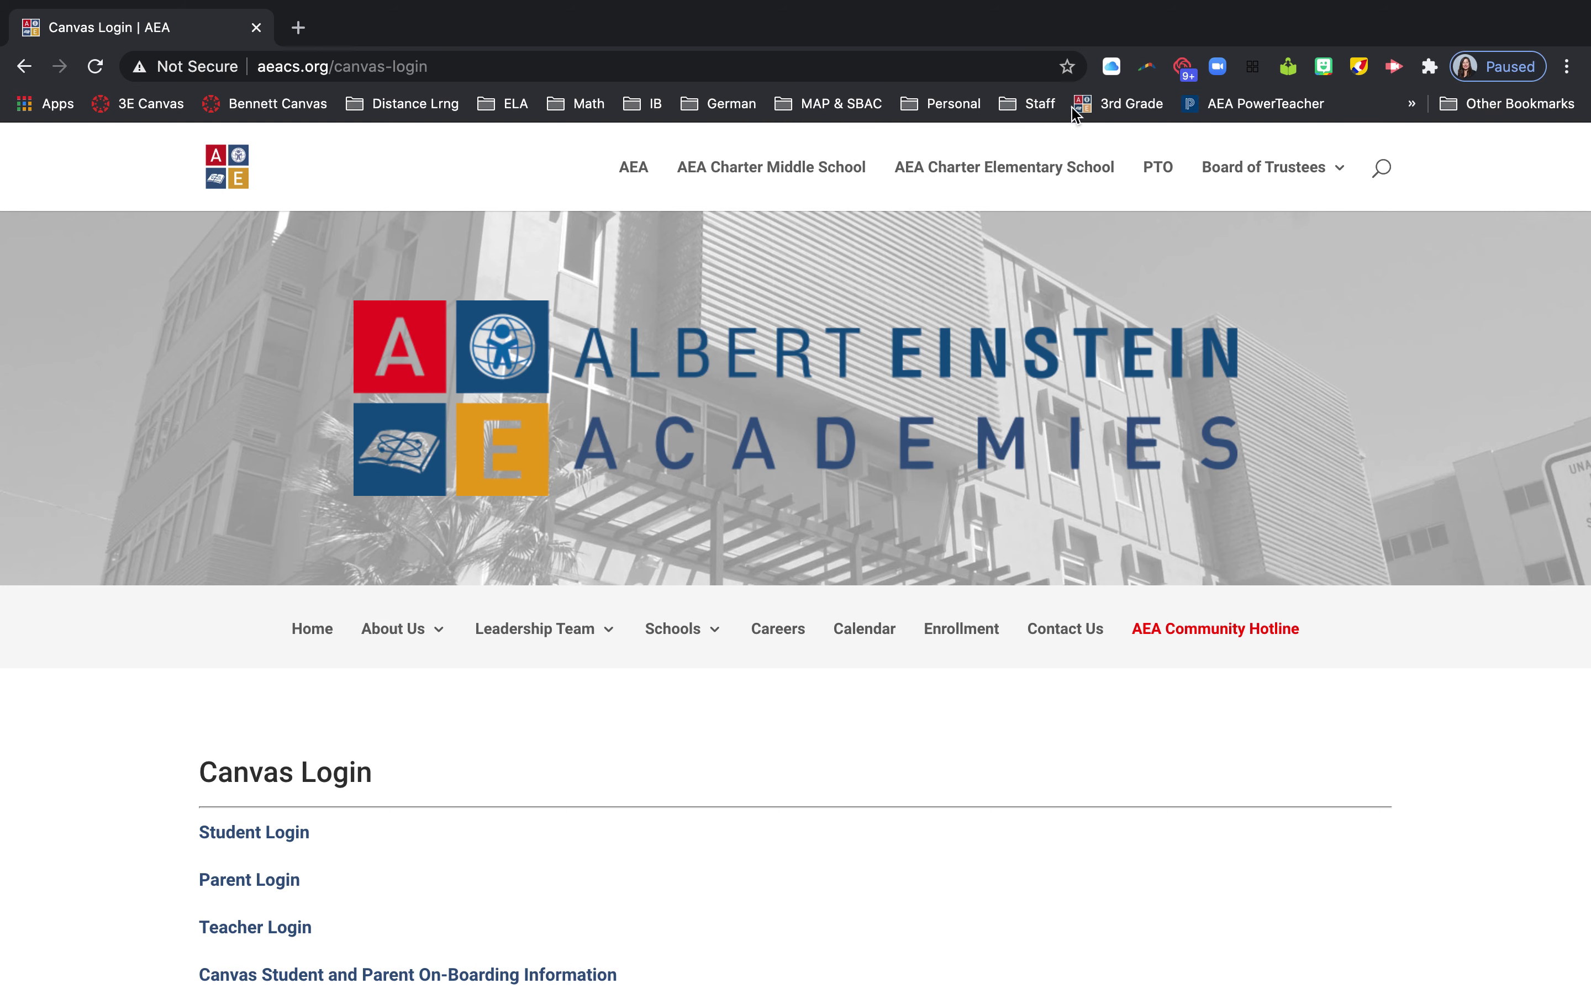
Bookmark the page again as 'LOG IN' in the Bookmarks Bar folder.
click(1066, 68)
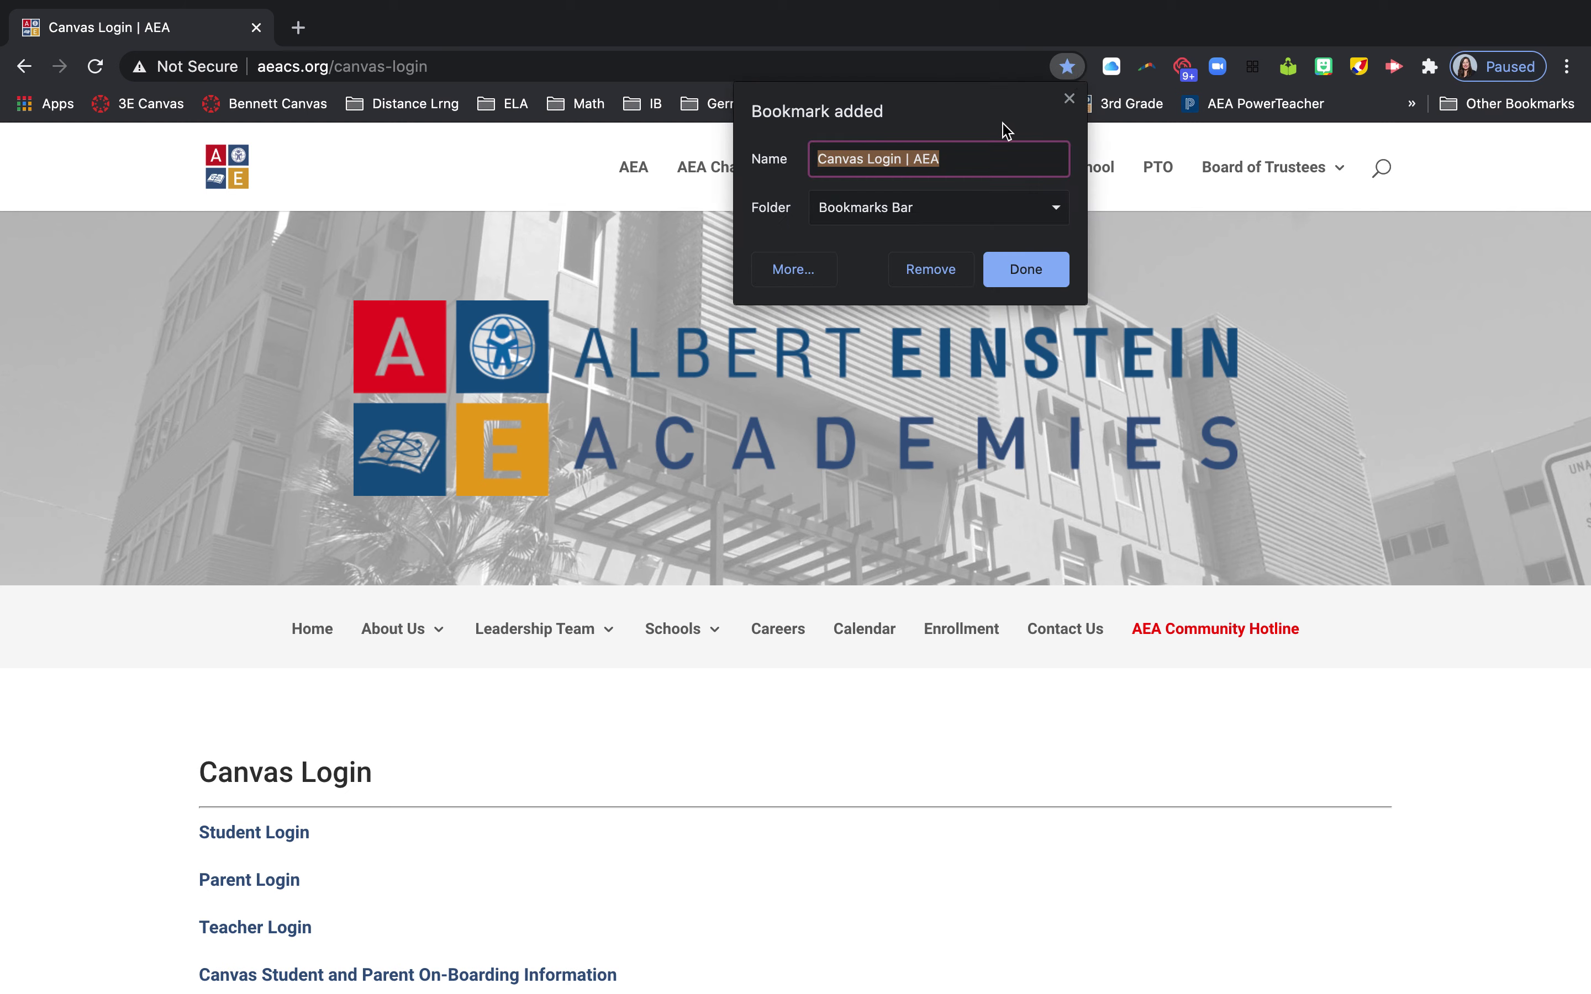
text(LOG IN)
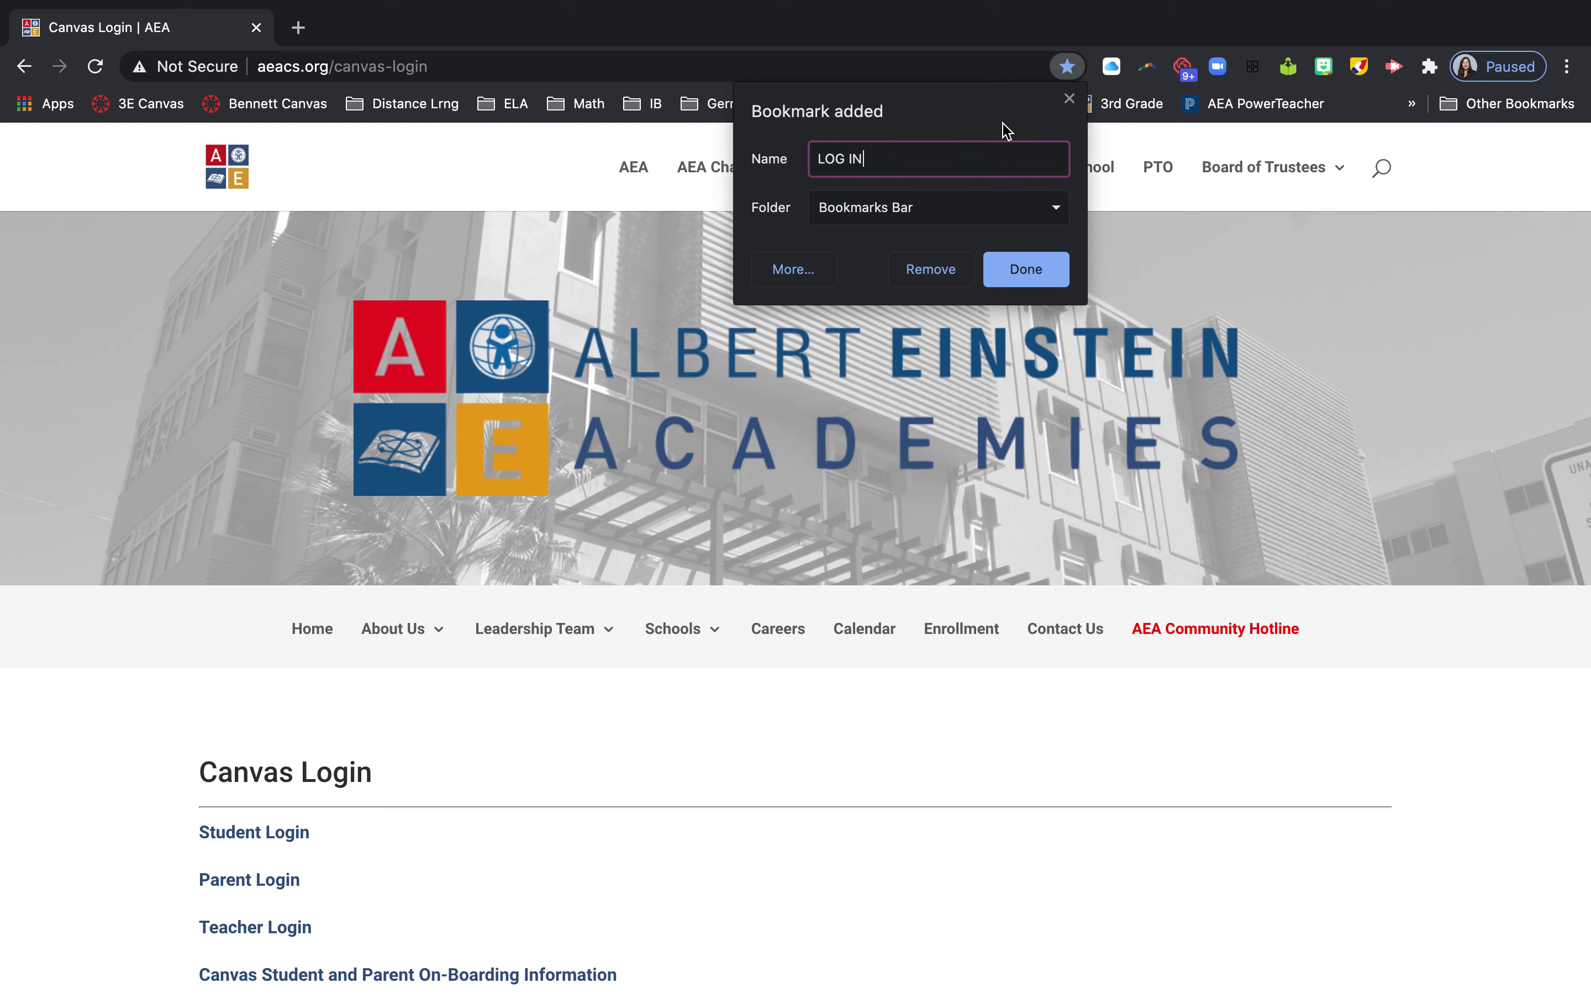
click(957, 217)
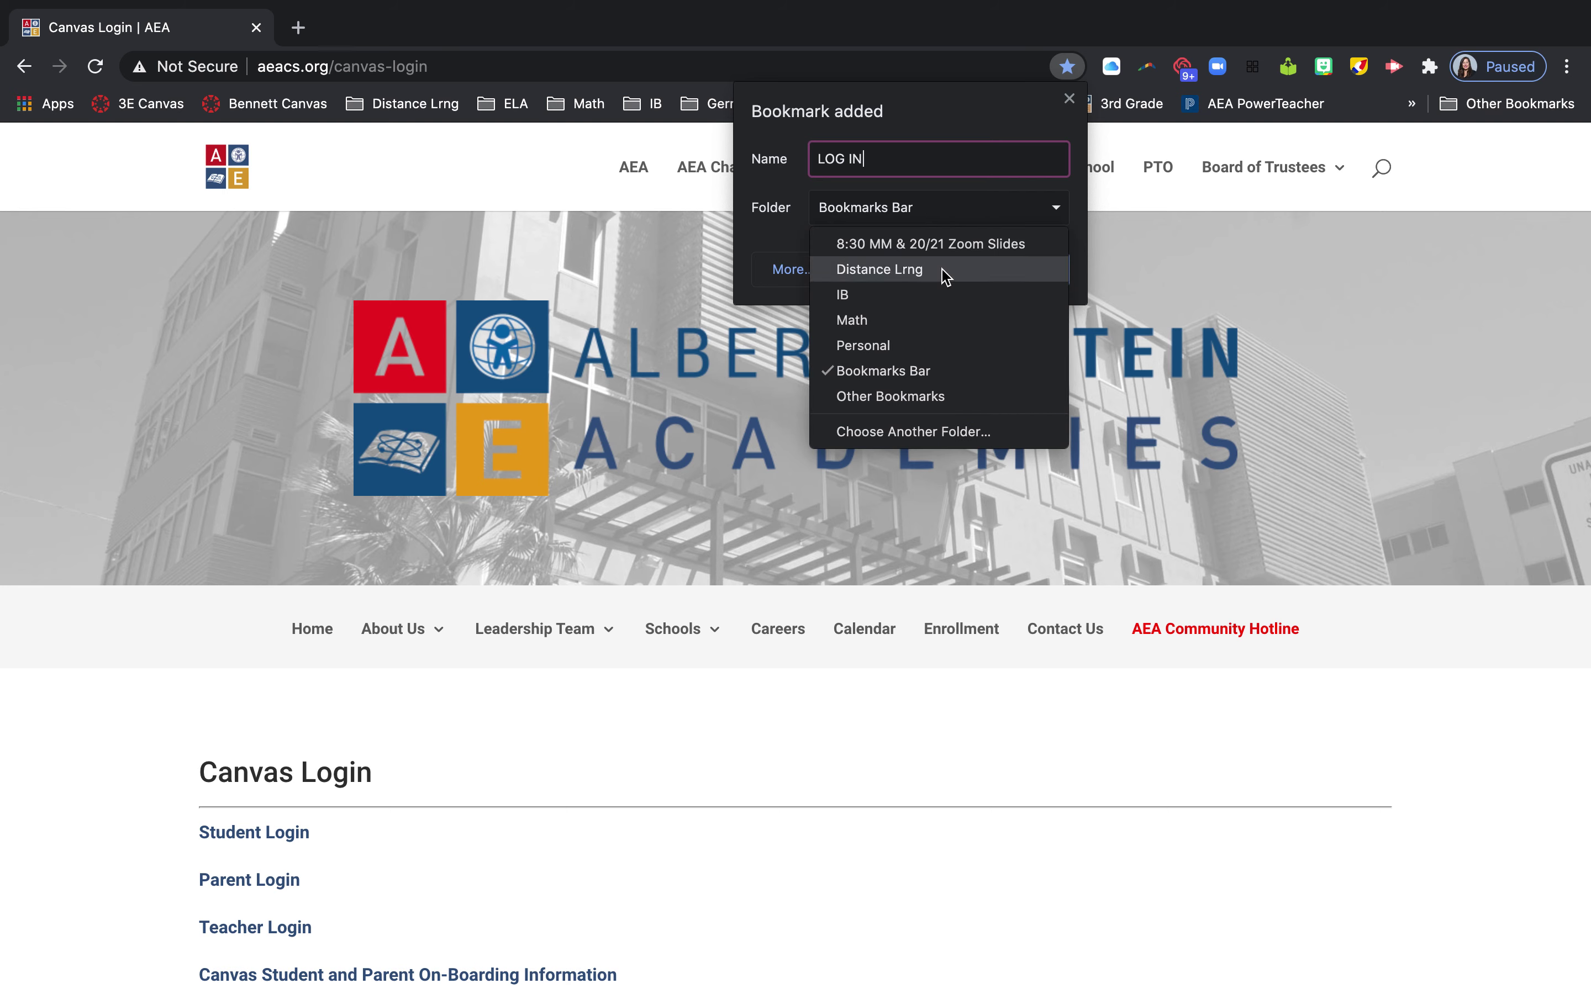
click(914, 370)
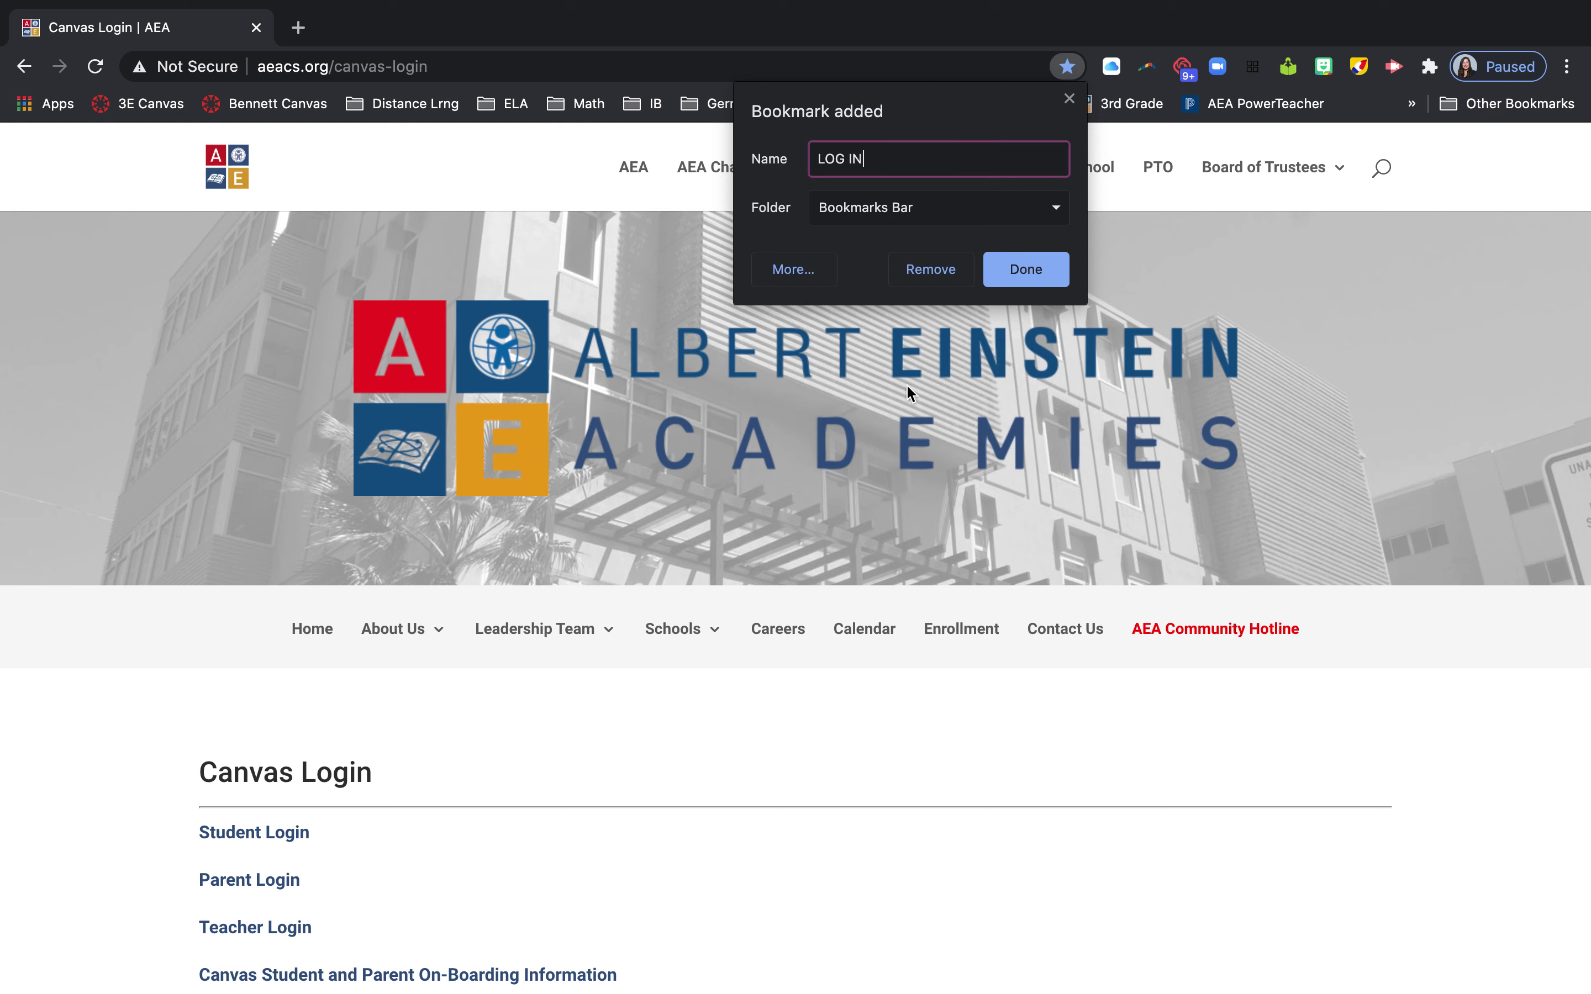
click(1024, 269)
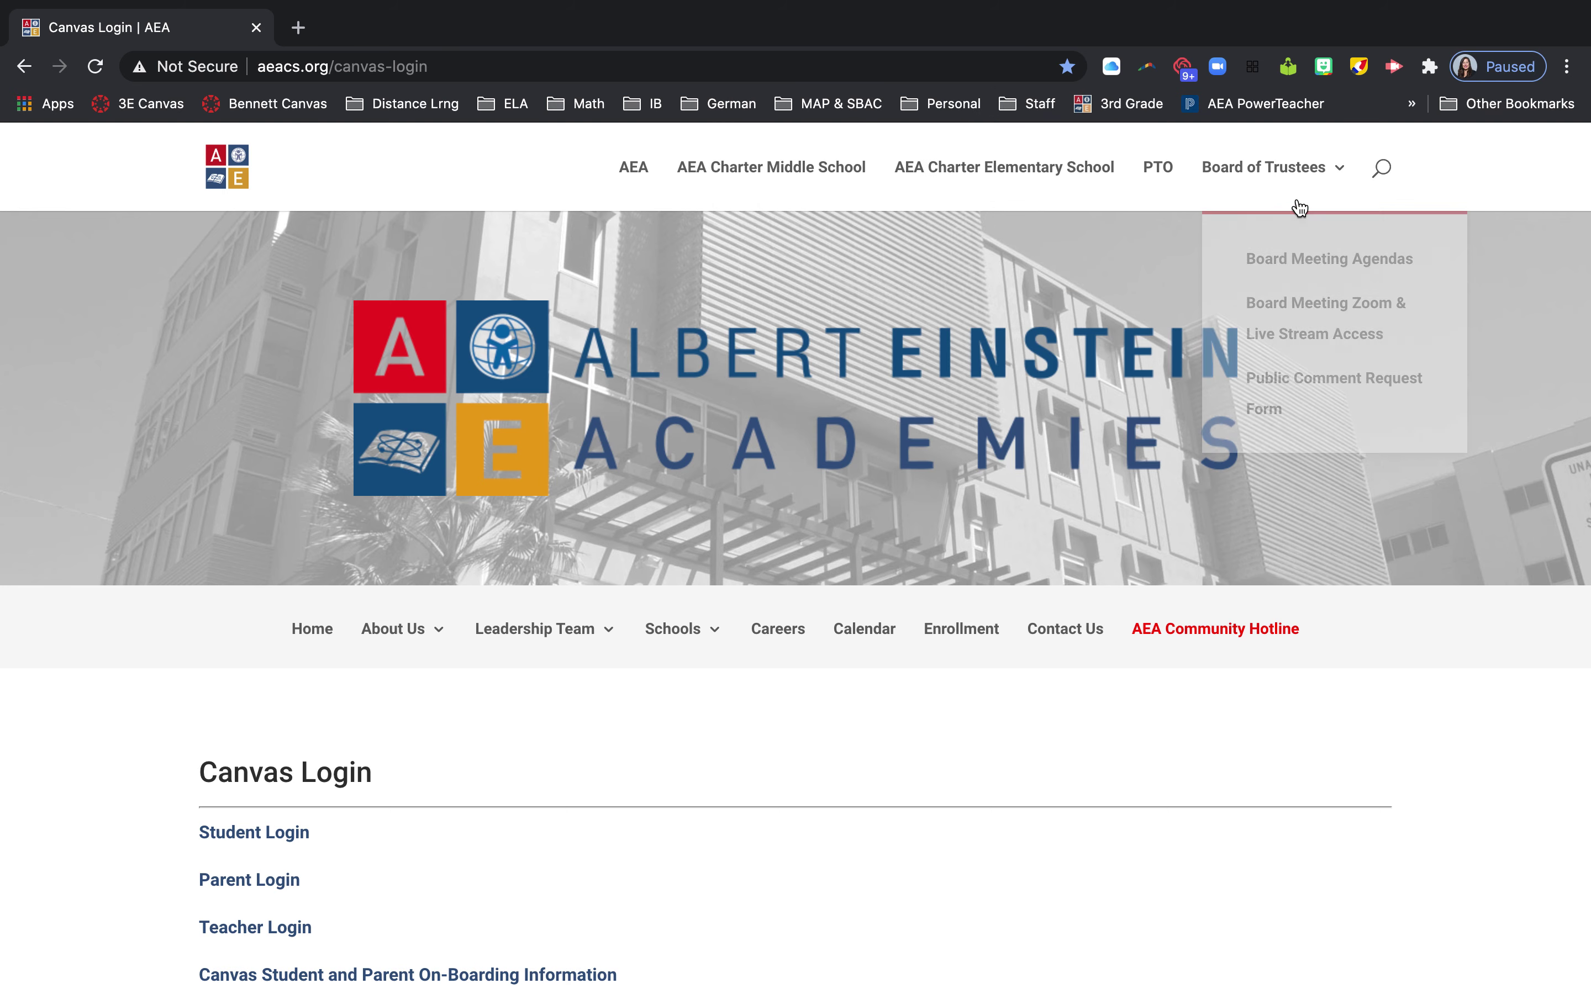
Check the bookmarks bar overflow list for the saved bookmark.
click(1411, 106)
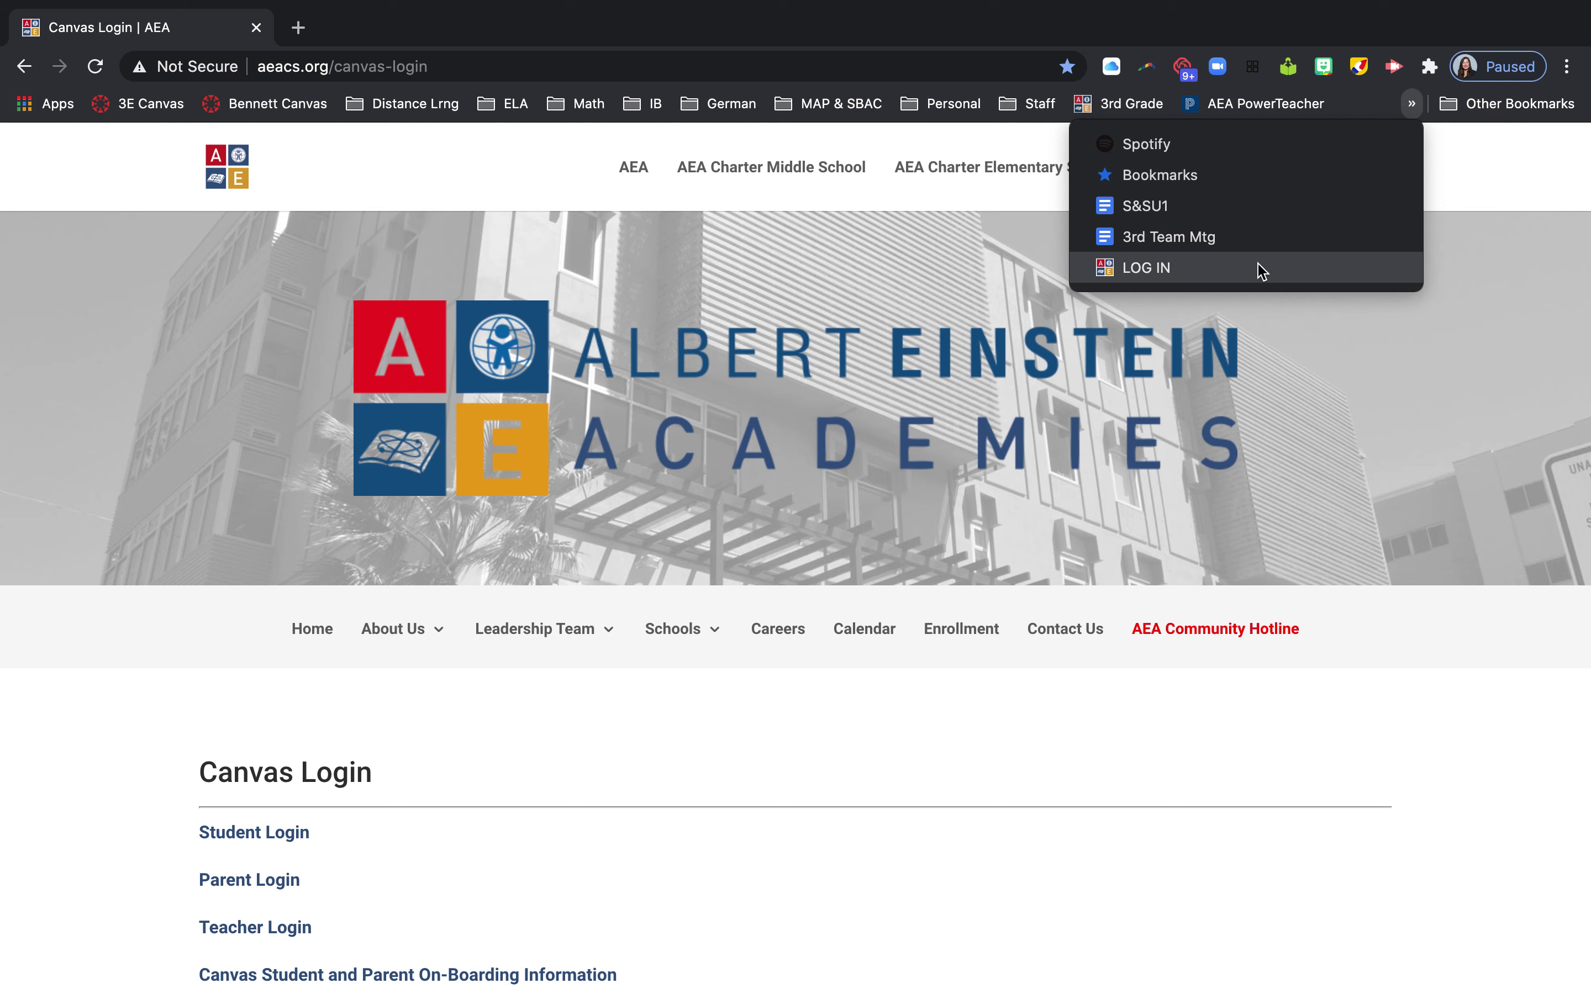
click(1454, 104)
click(1411, 103)
click(1411, 103)
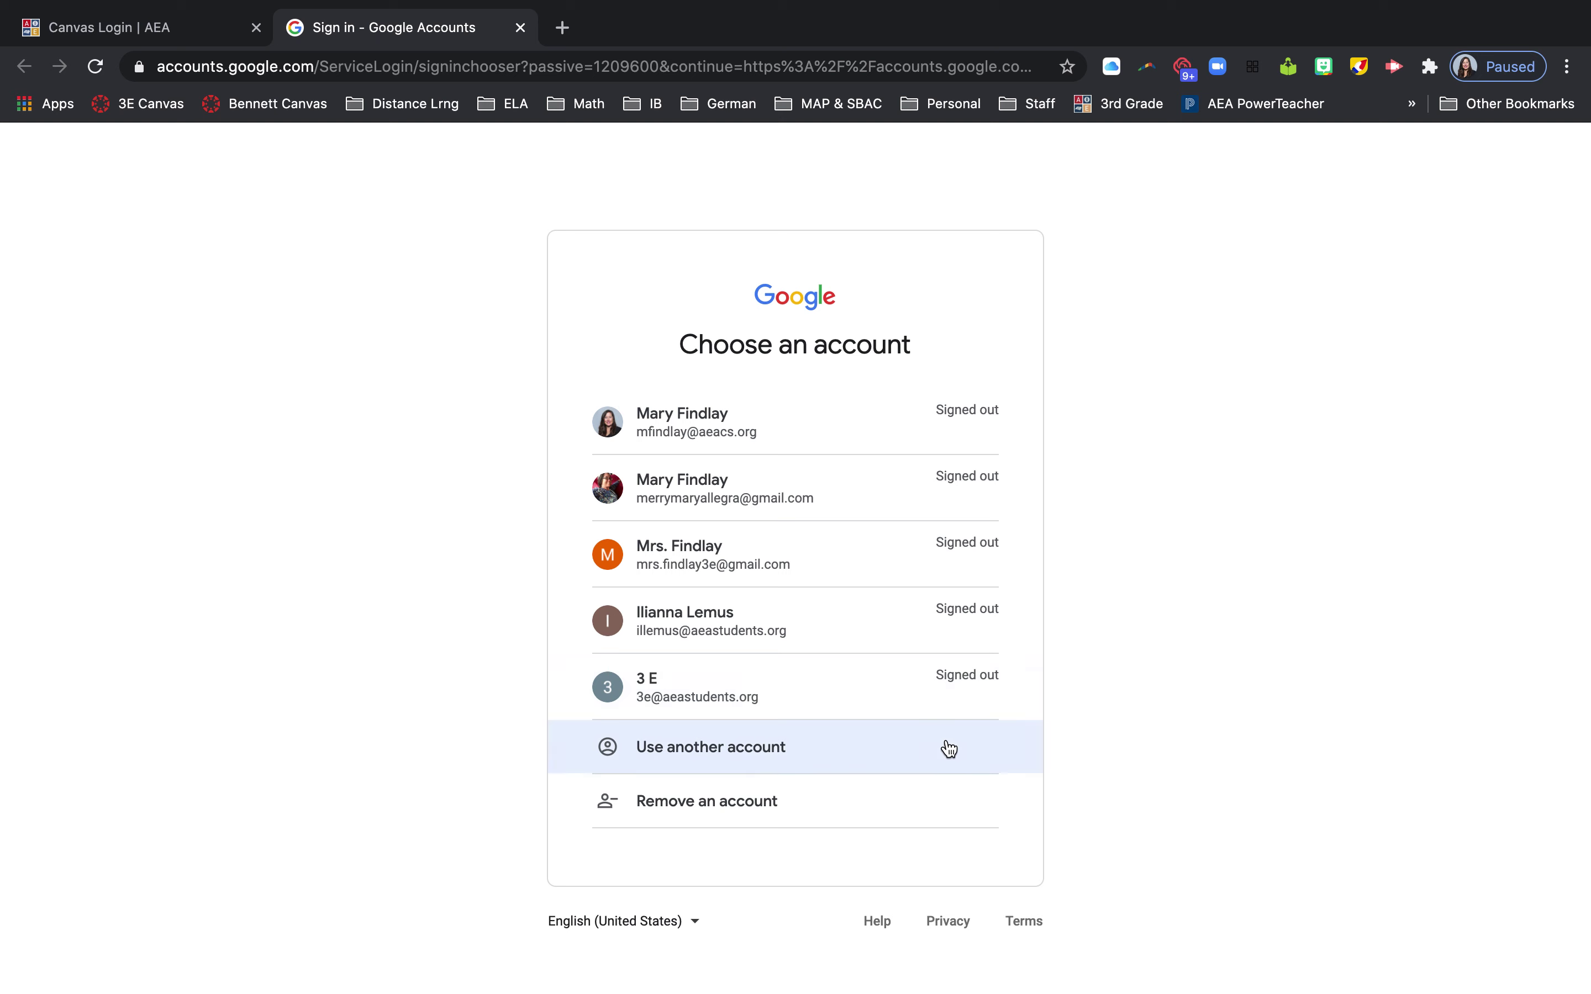
Choose the 3 E student account and enter its password to sign in.
click(770, 688)
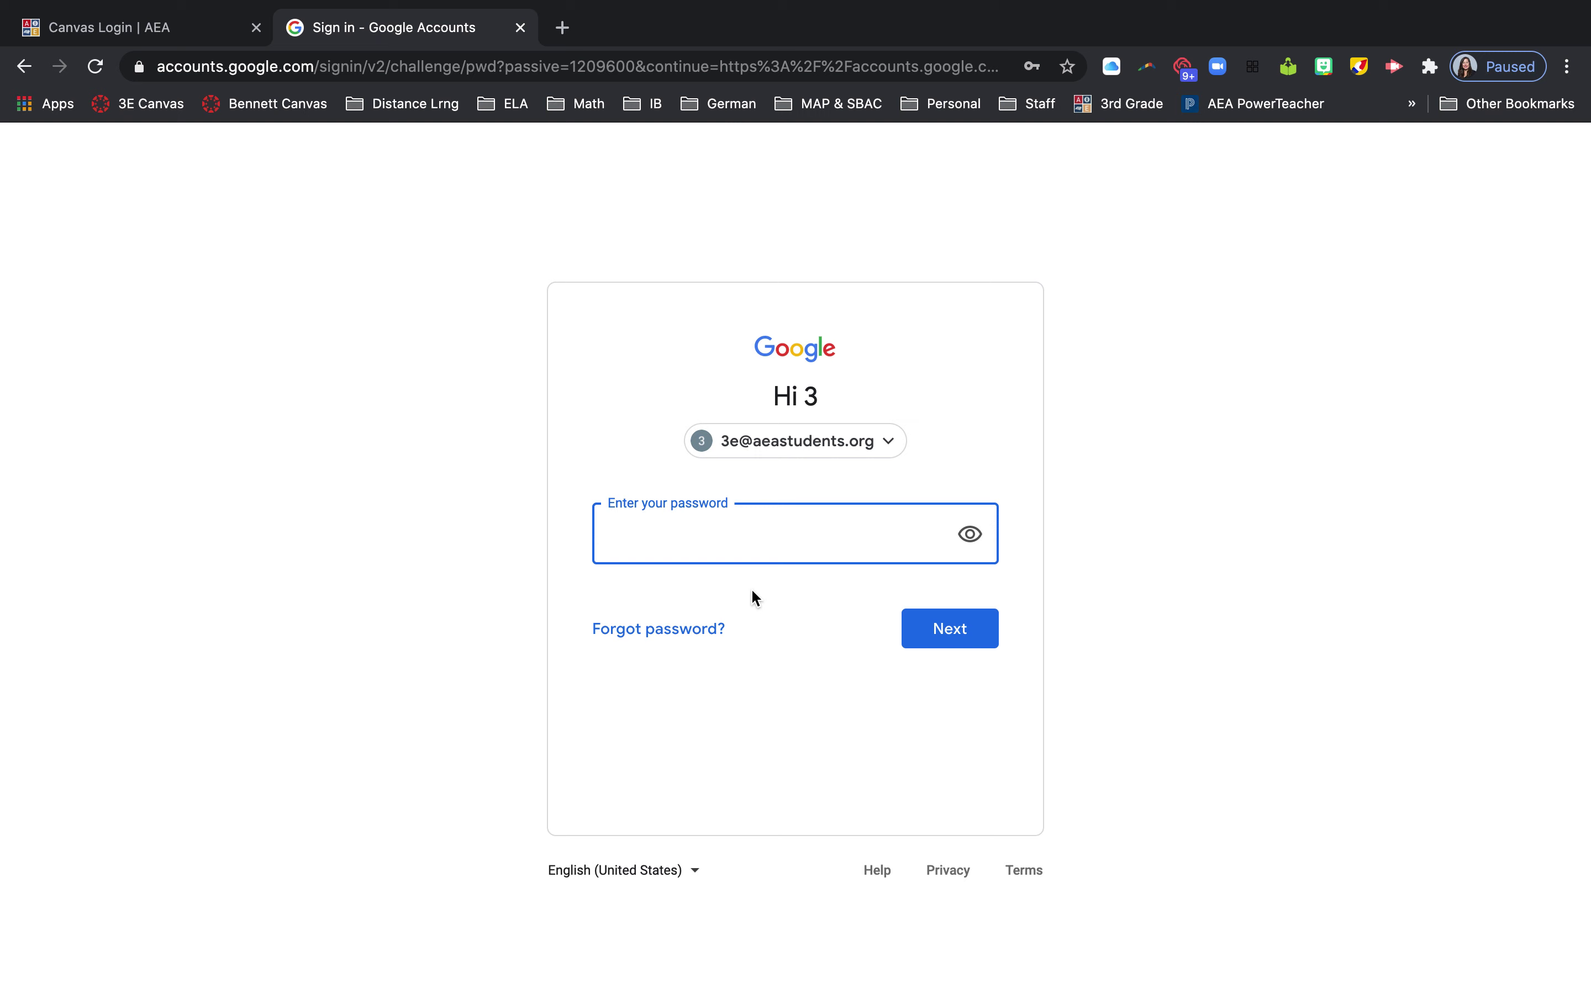
text(••••••••••)
key(Return)
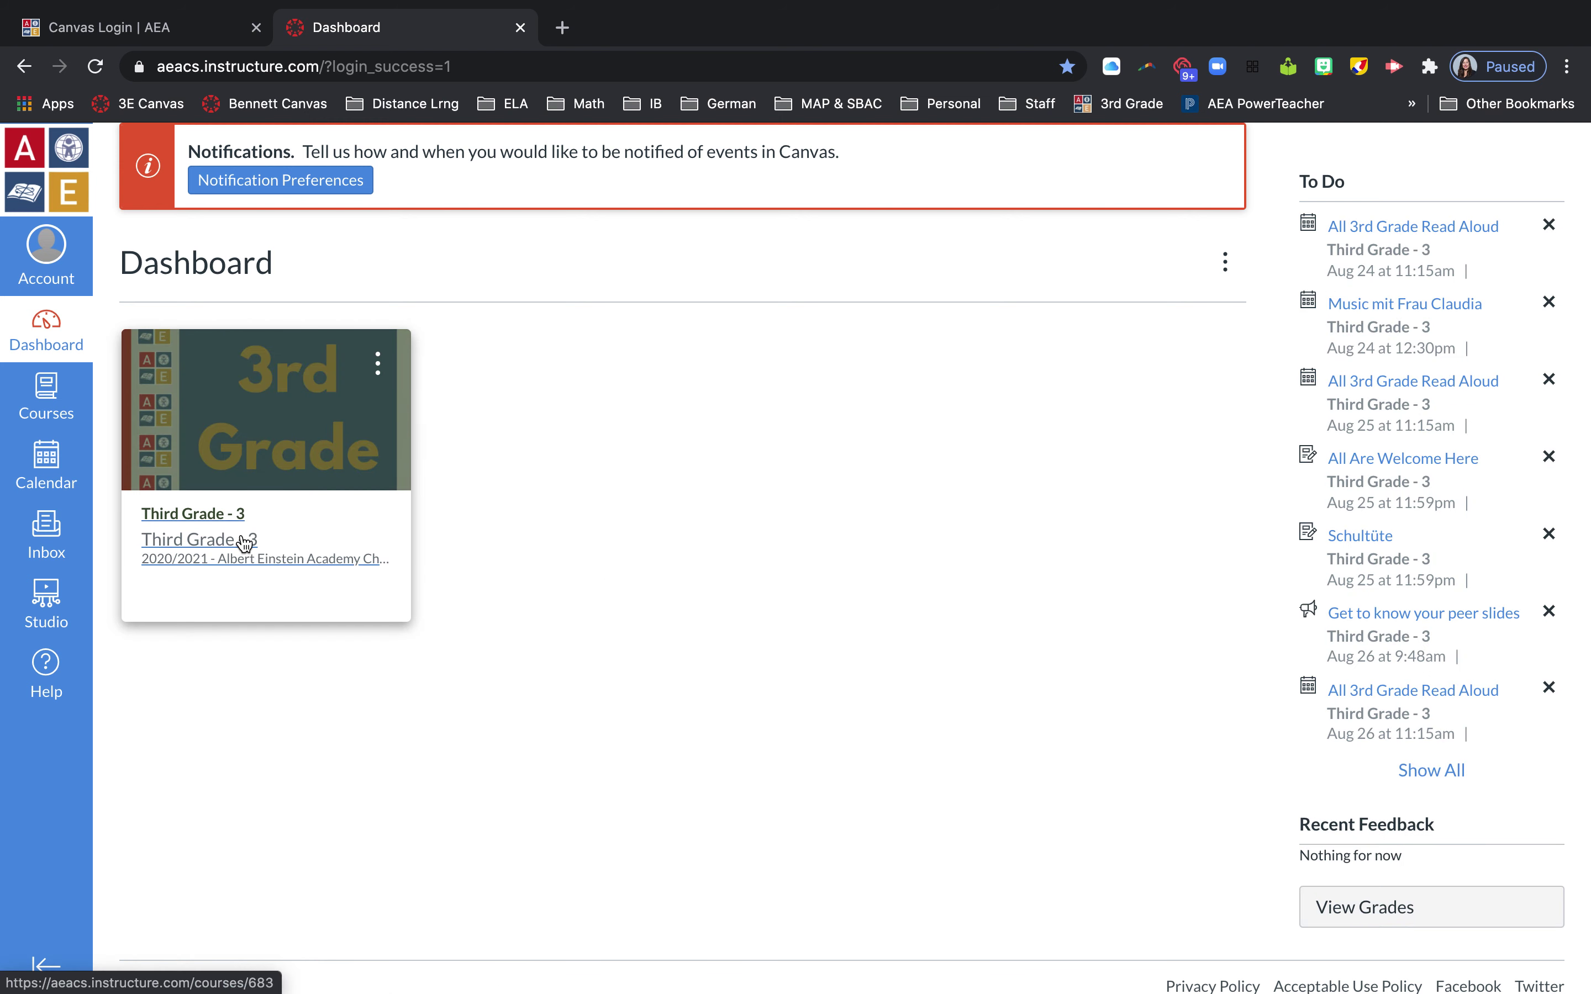
Open the Third Grade - 3 course, scroll through its page, then go to the Inbox.
click(217, 531)
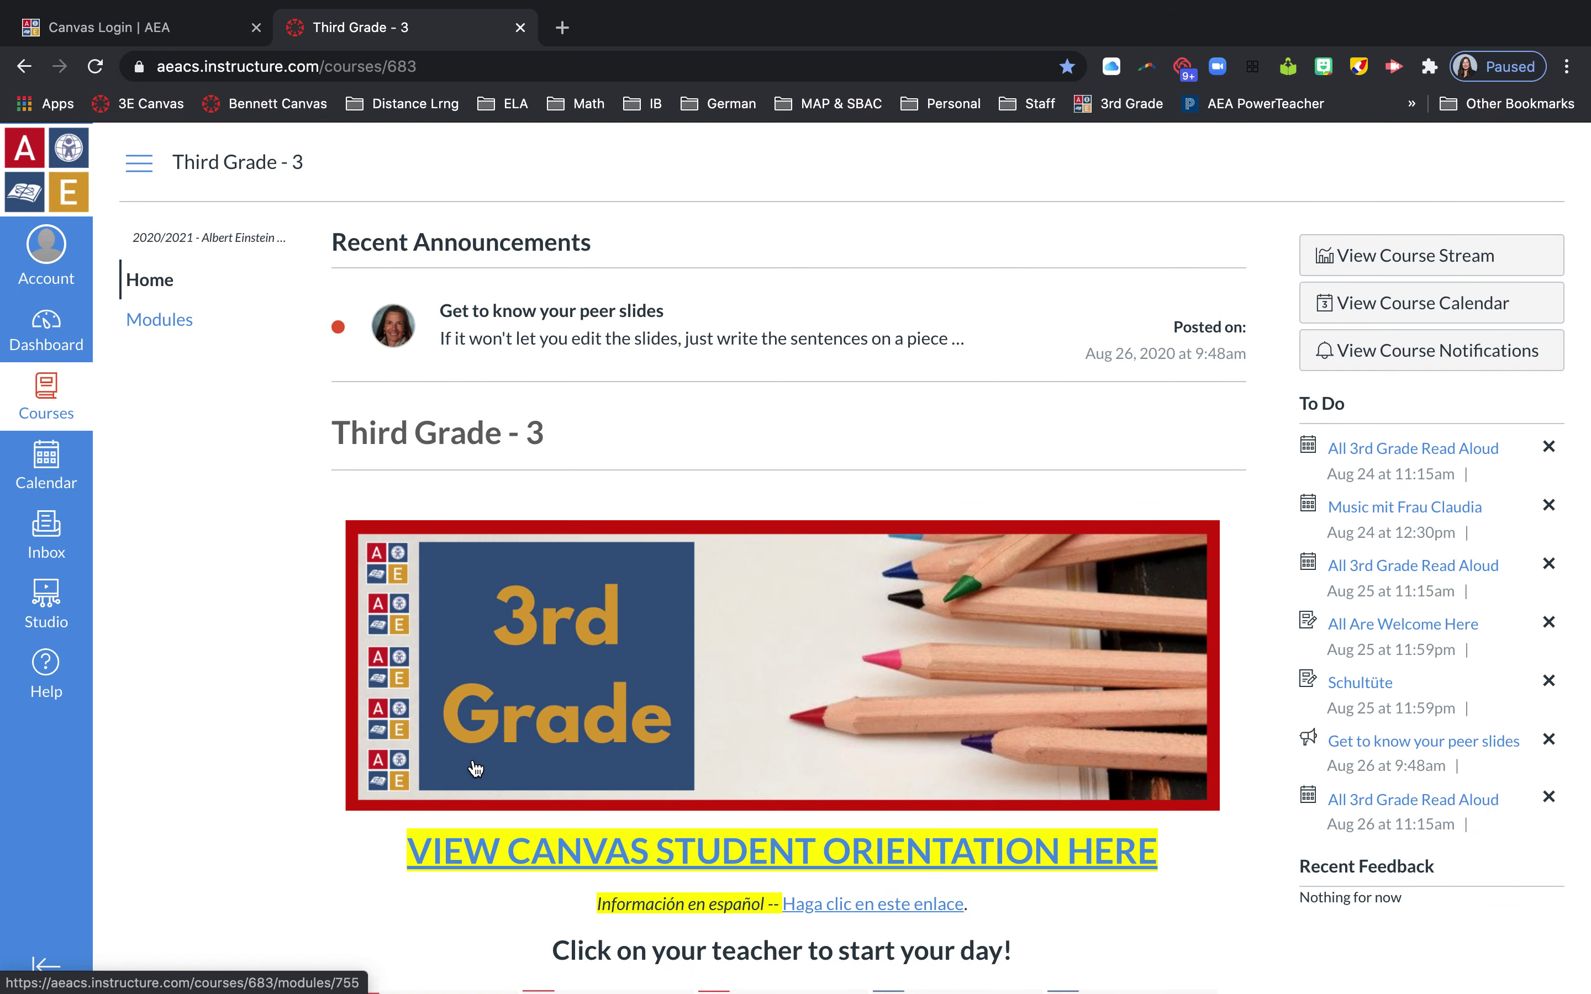
scroll(616, 579, down, 2)
scroll(615, 578, down, 10)
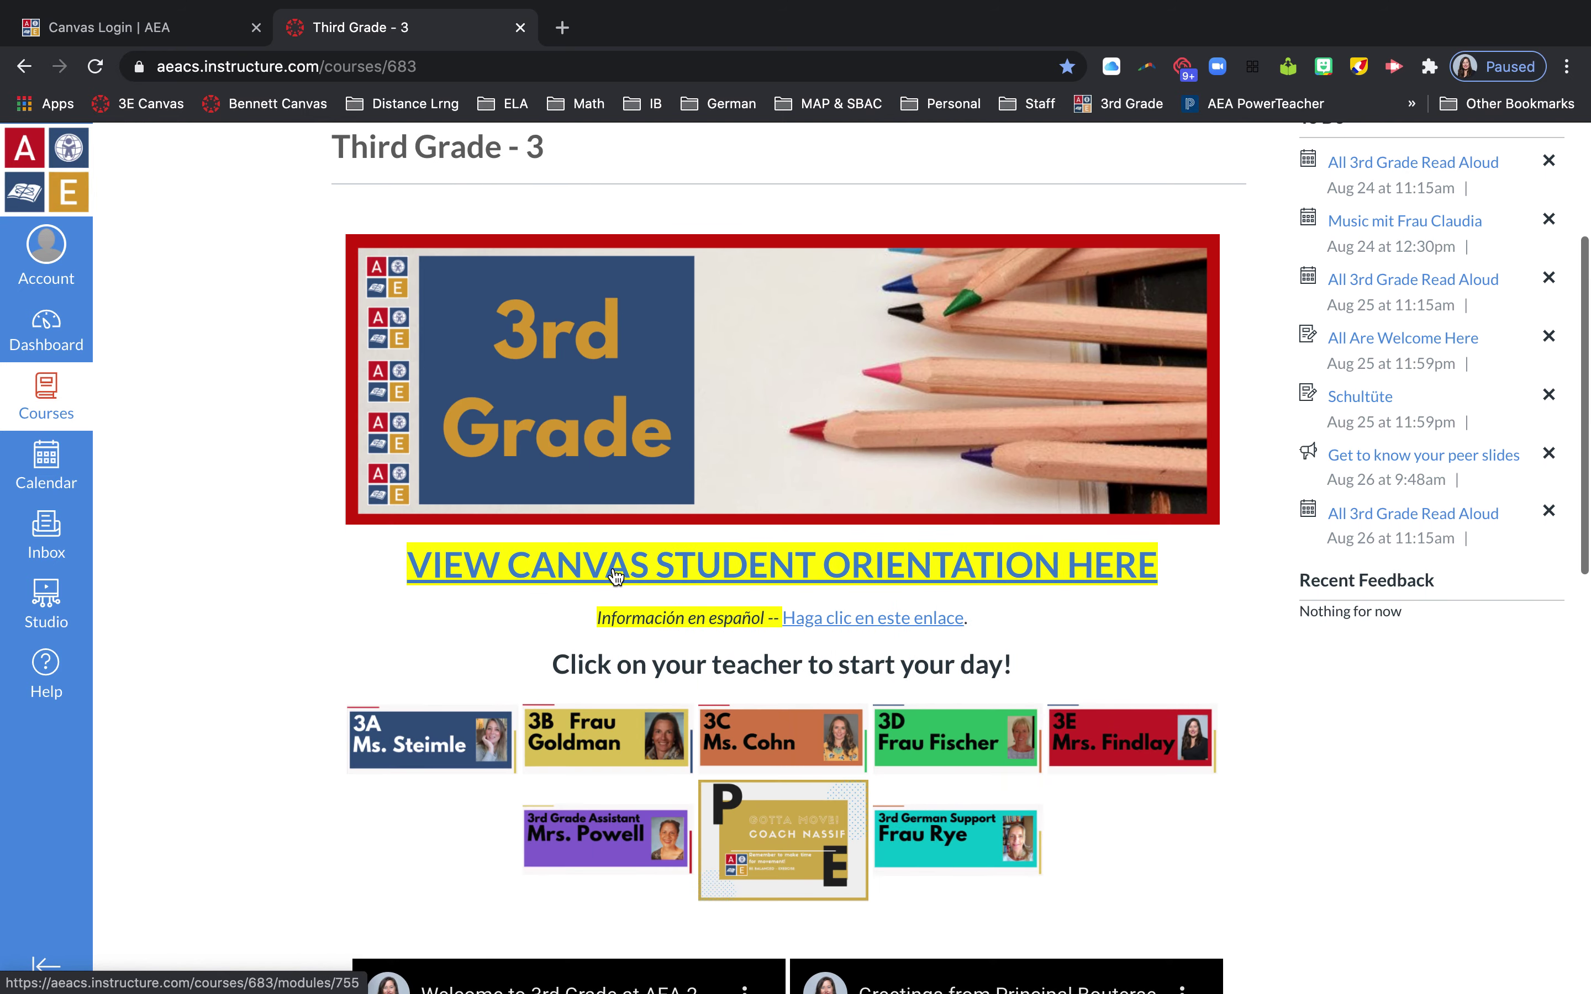
scroll(615, 572, down, 7)
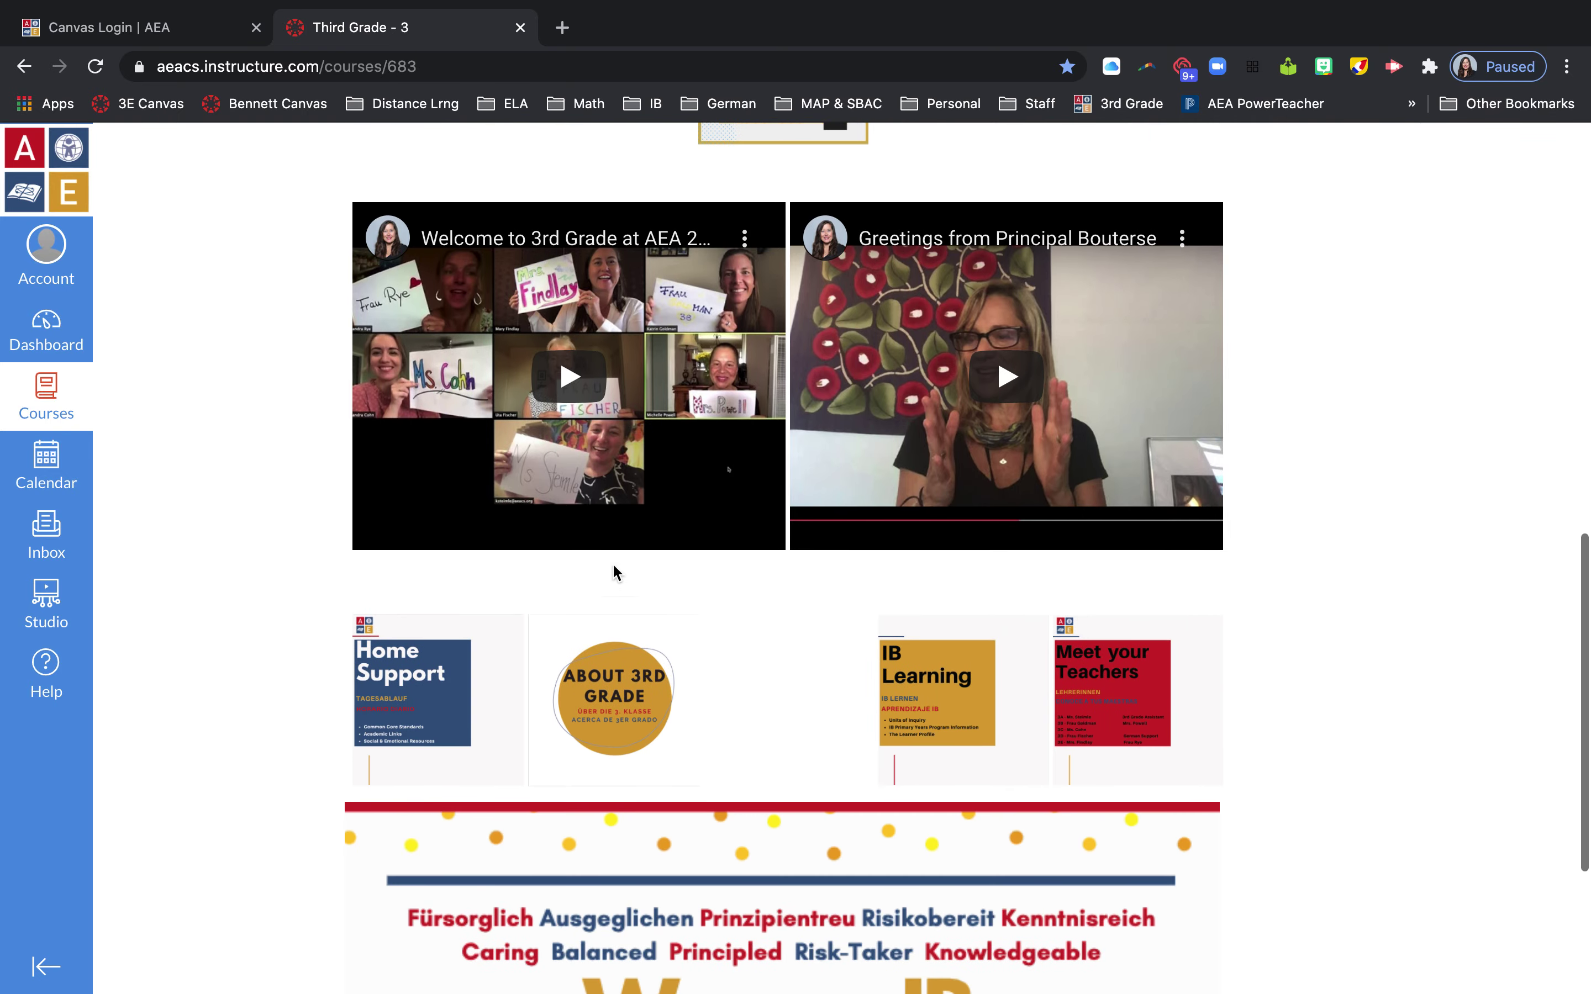
scroll(616, 572, up, 9)
scroll(615, 573, up, 9)
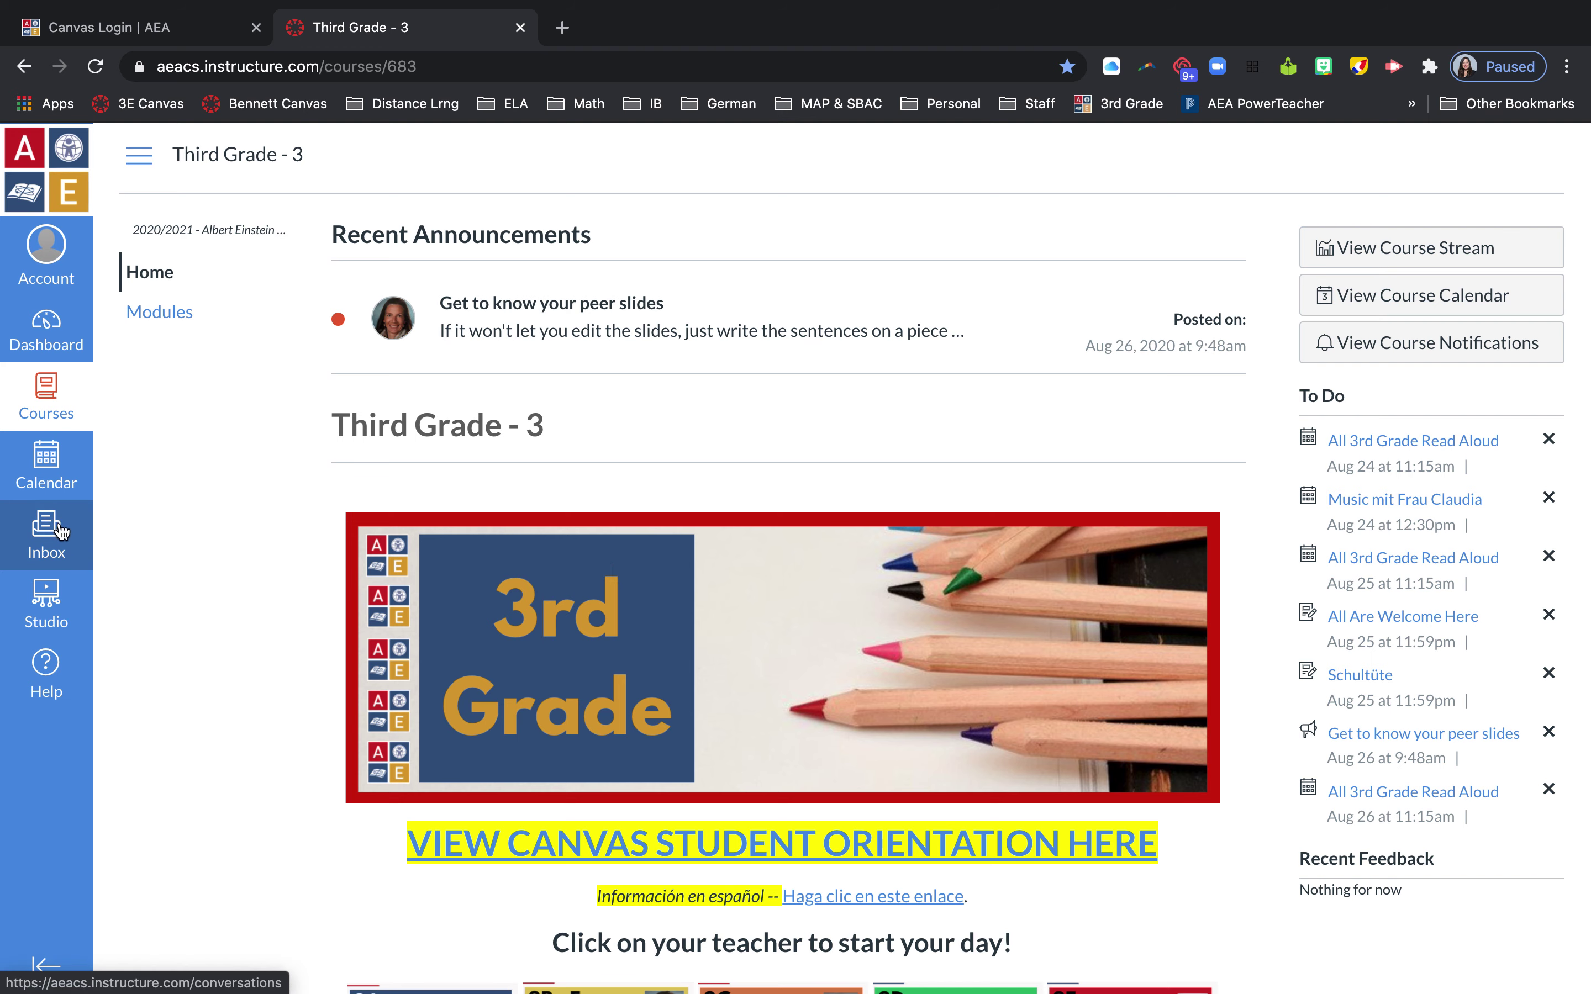
click(45, 539)
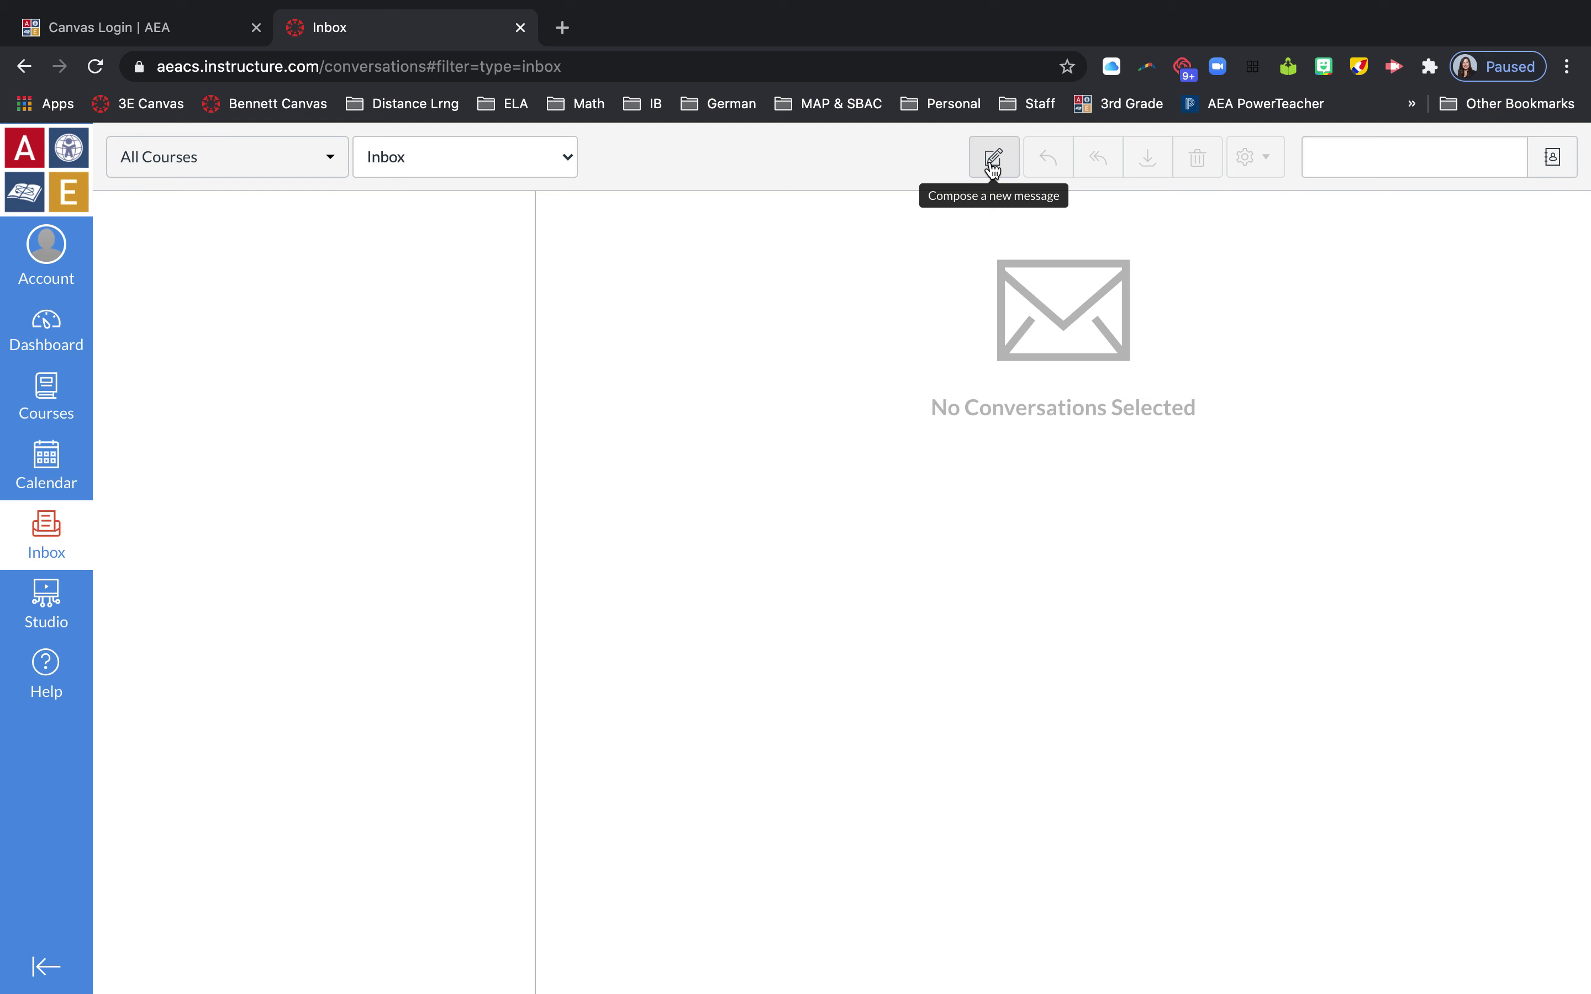
Start a new message with the course set to Third Grade - 3.
click(993, 158)
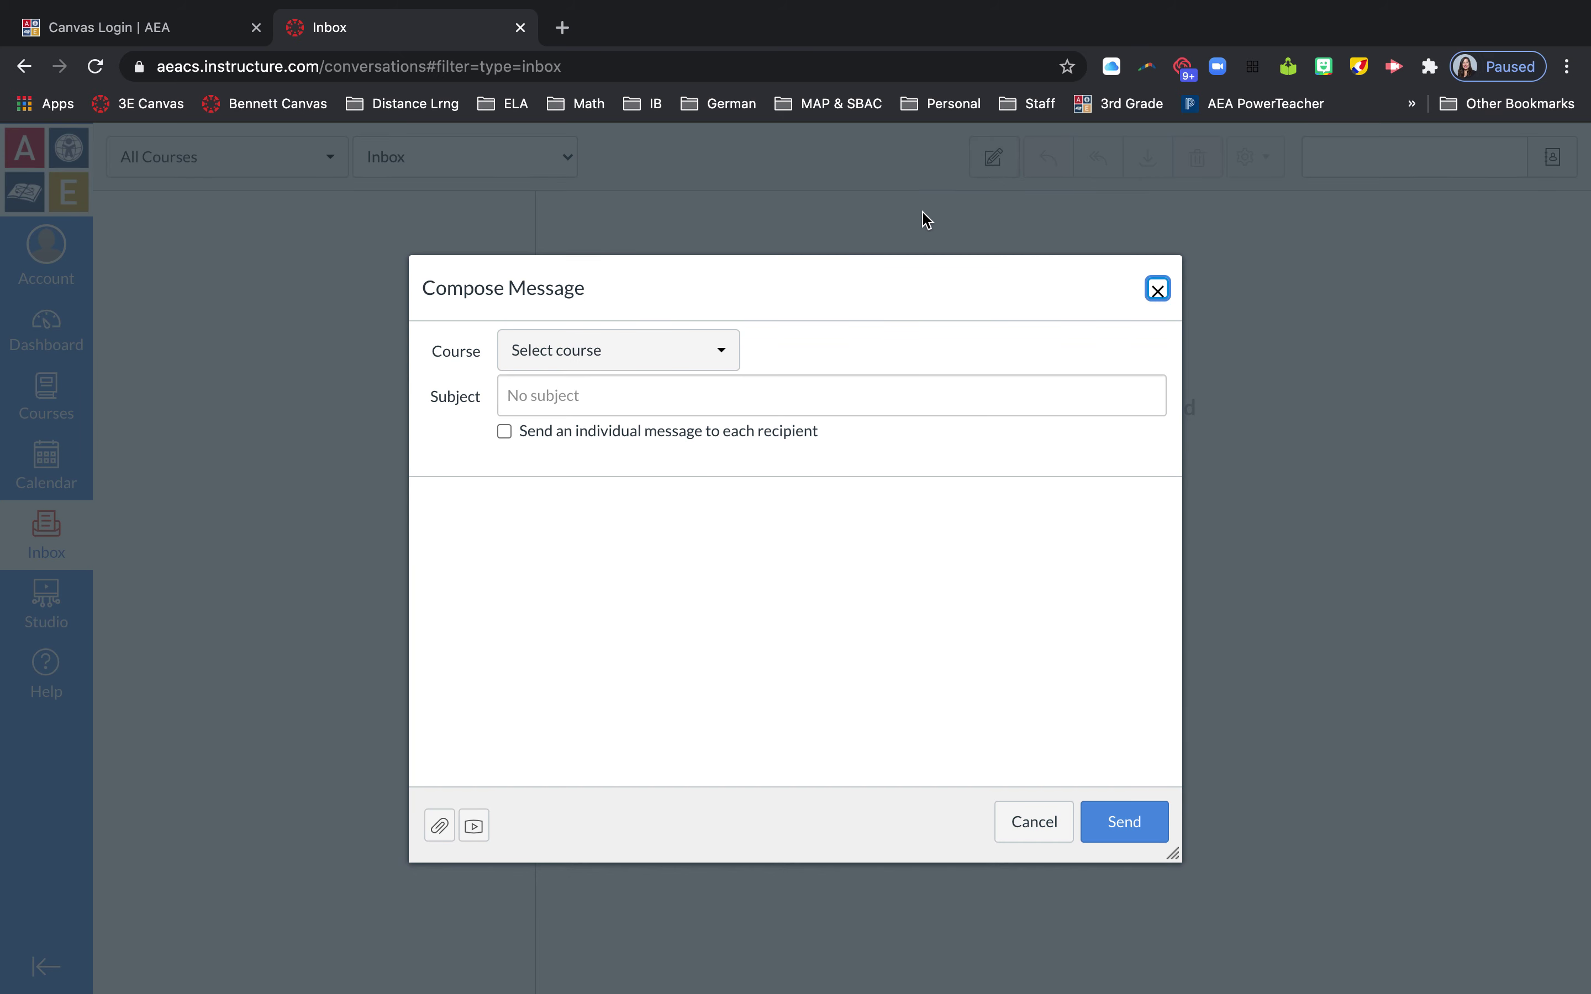
click(723, 353)
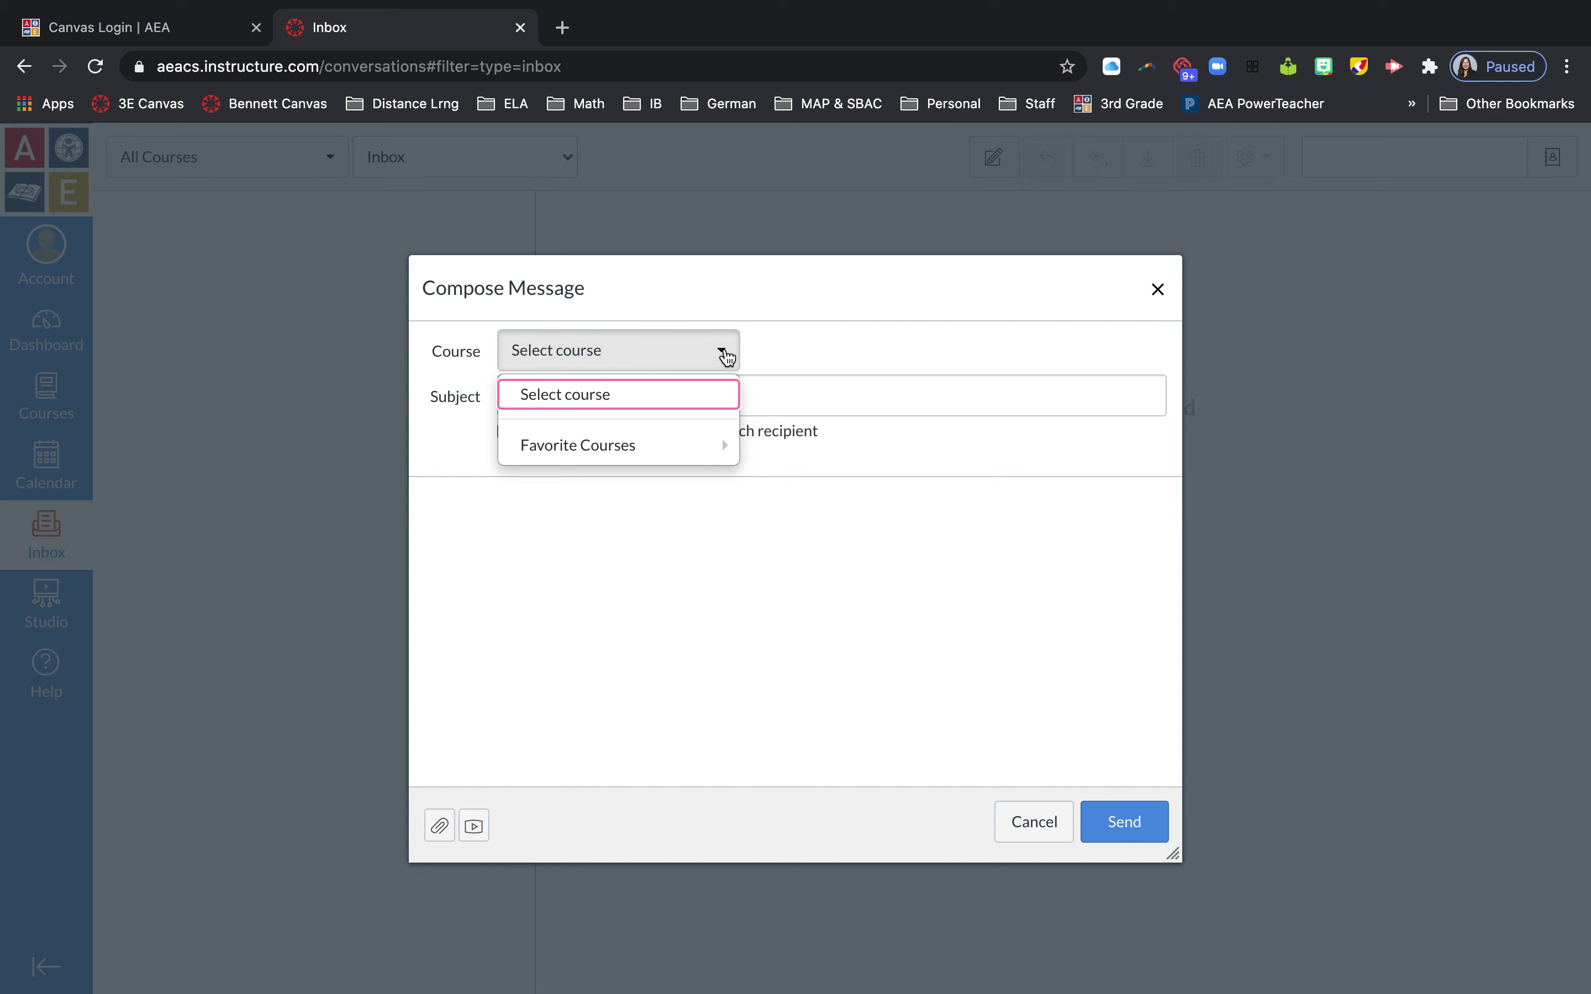
mouse_move(675, 442)
click(819, 459)
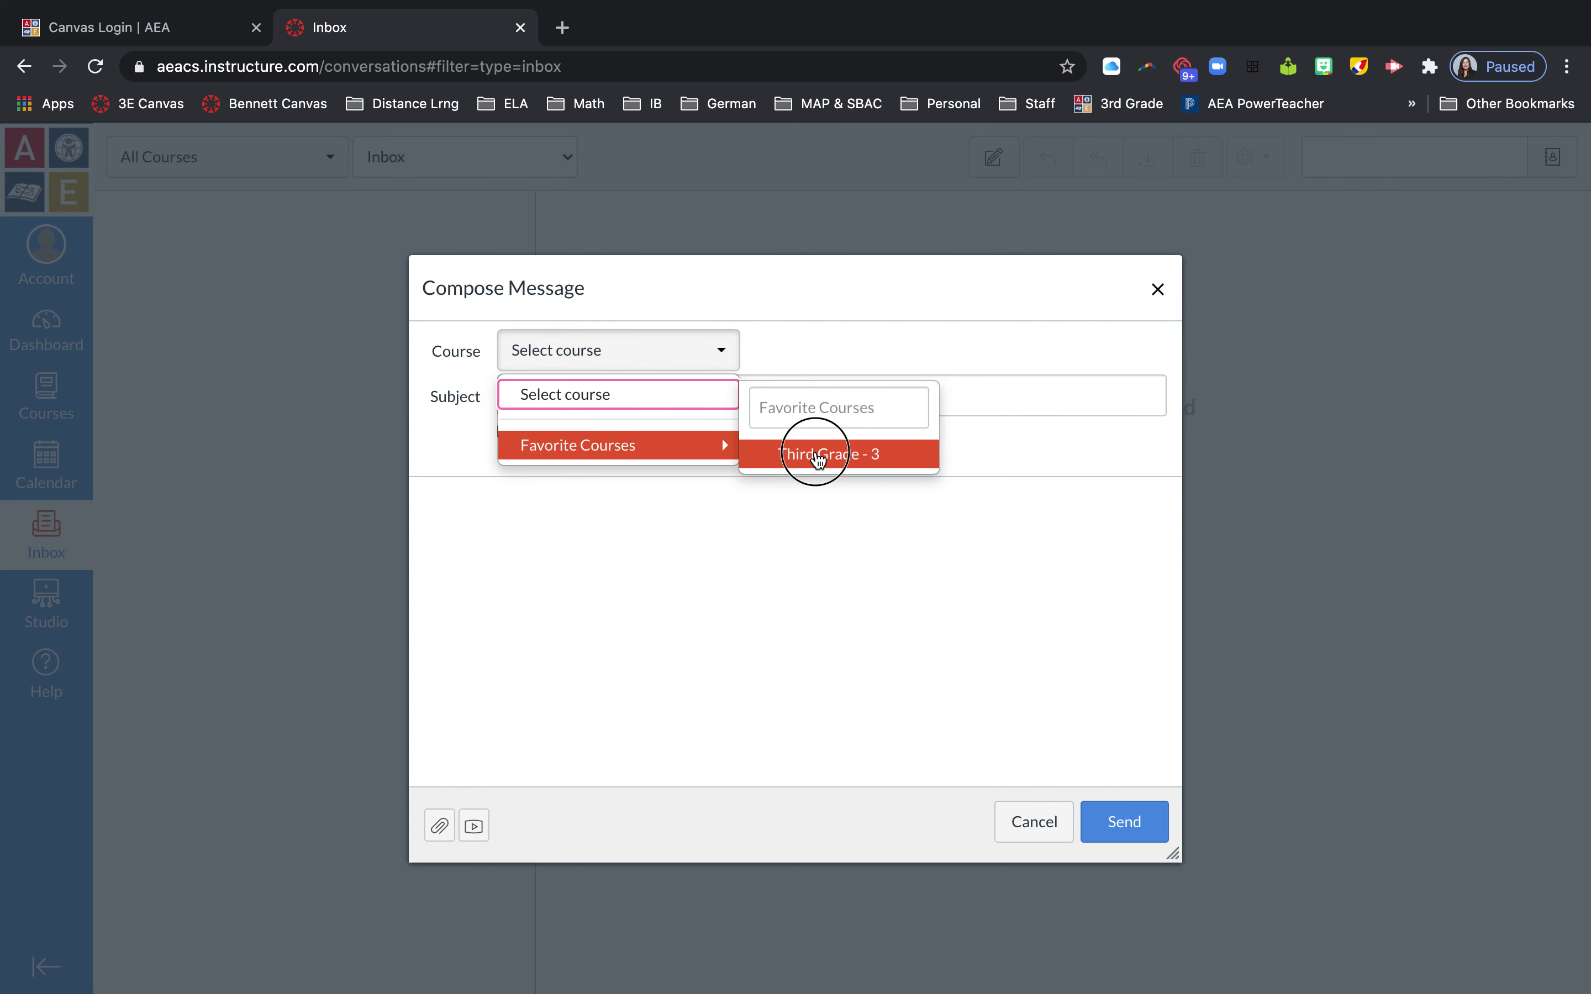
Add the class teacher as recipient from the course's Teachers list.
click(985, 396)
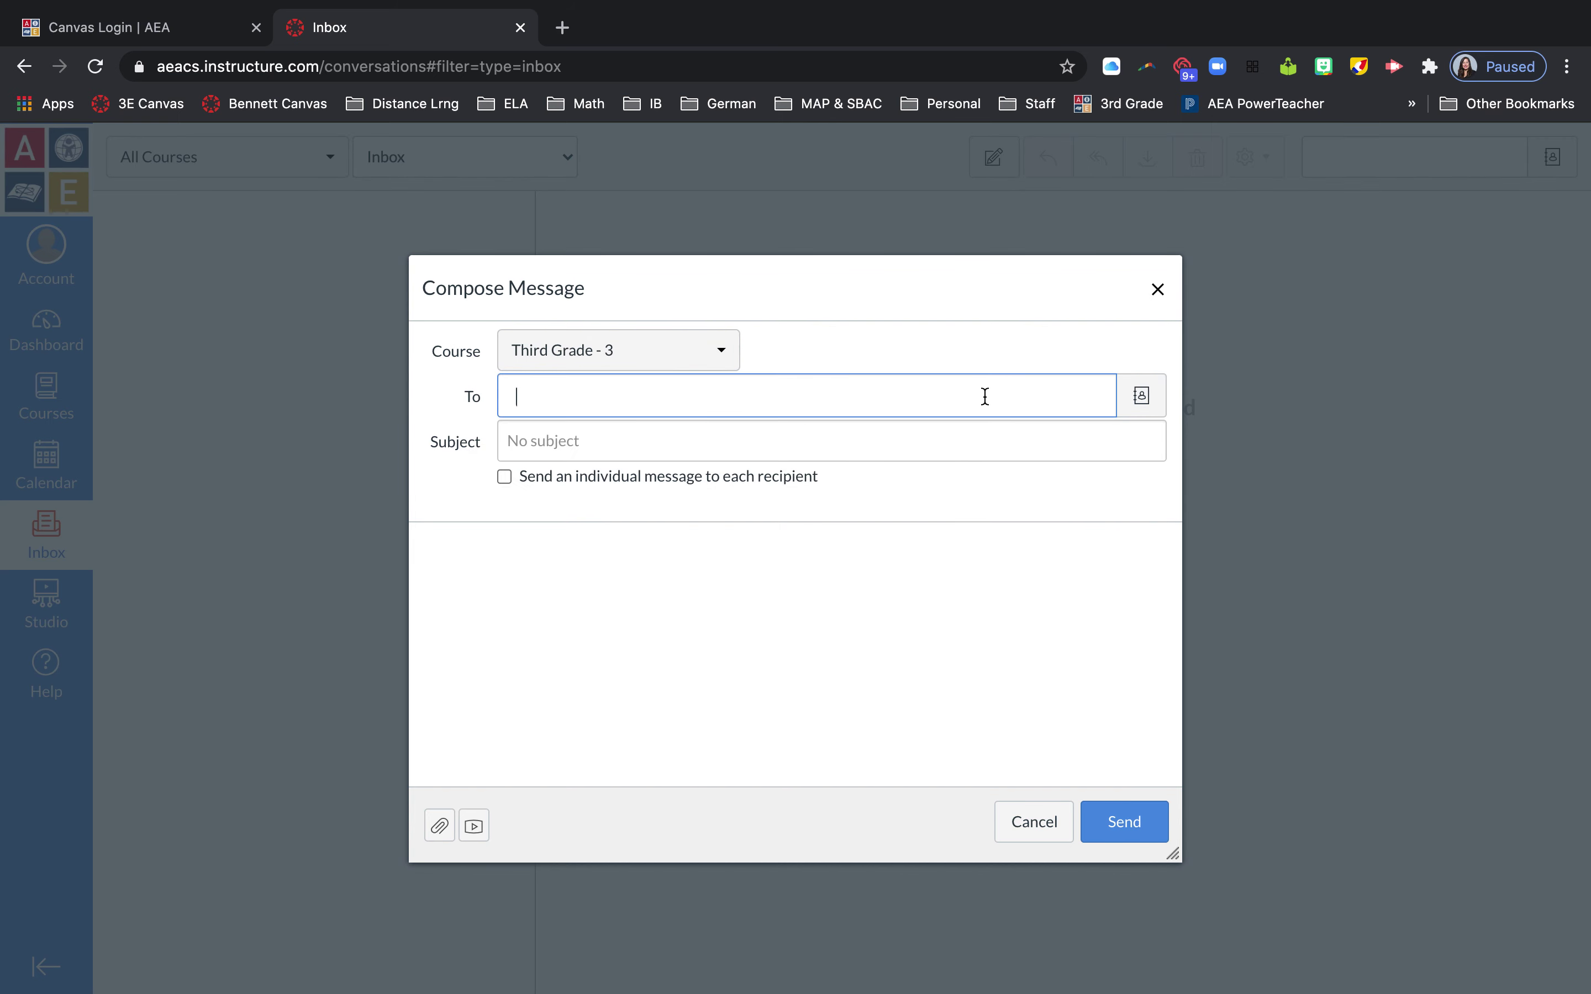
click(1142, 397)
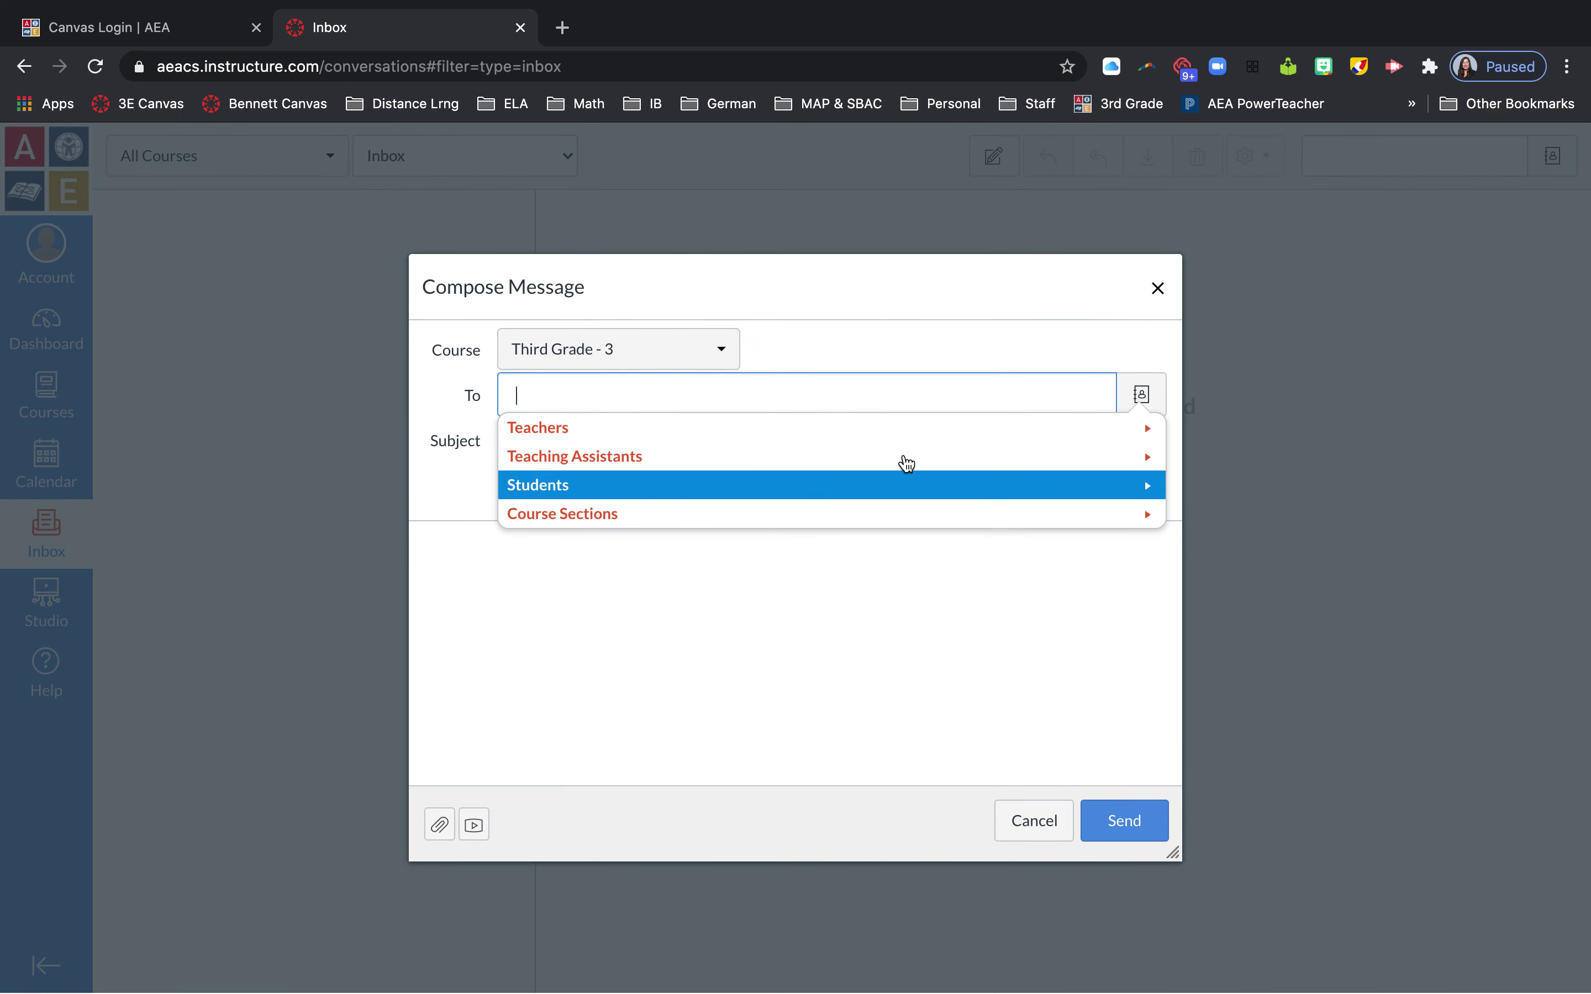
click(1148, 431)
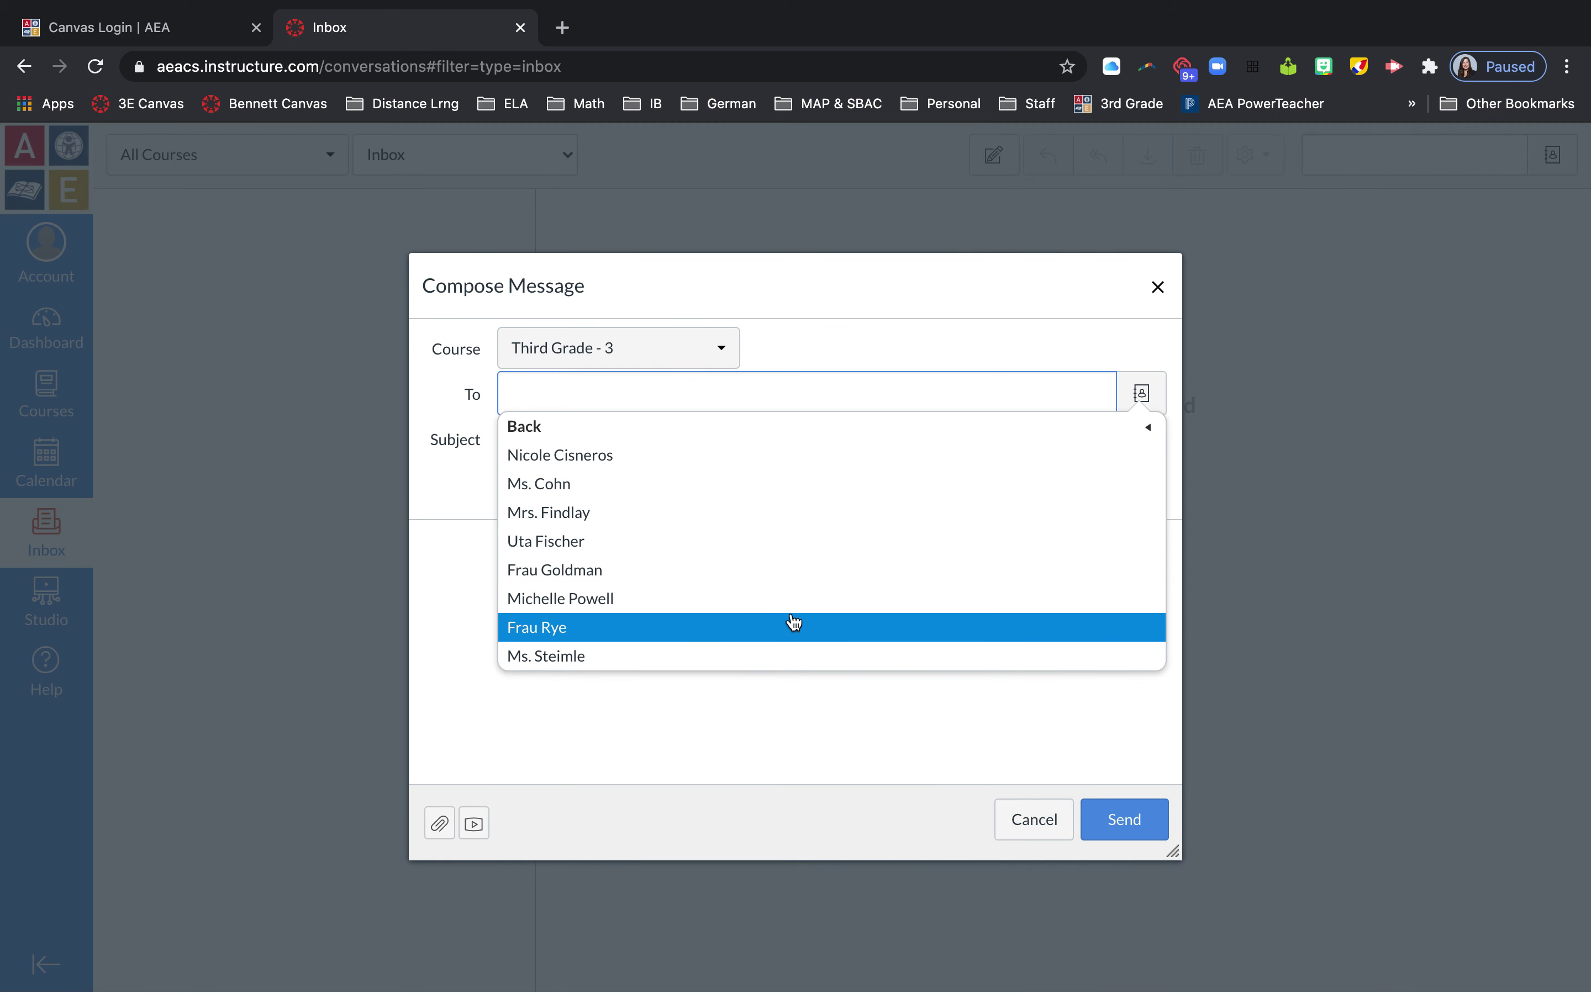
click(568, 526)
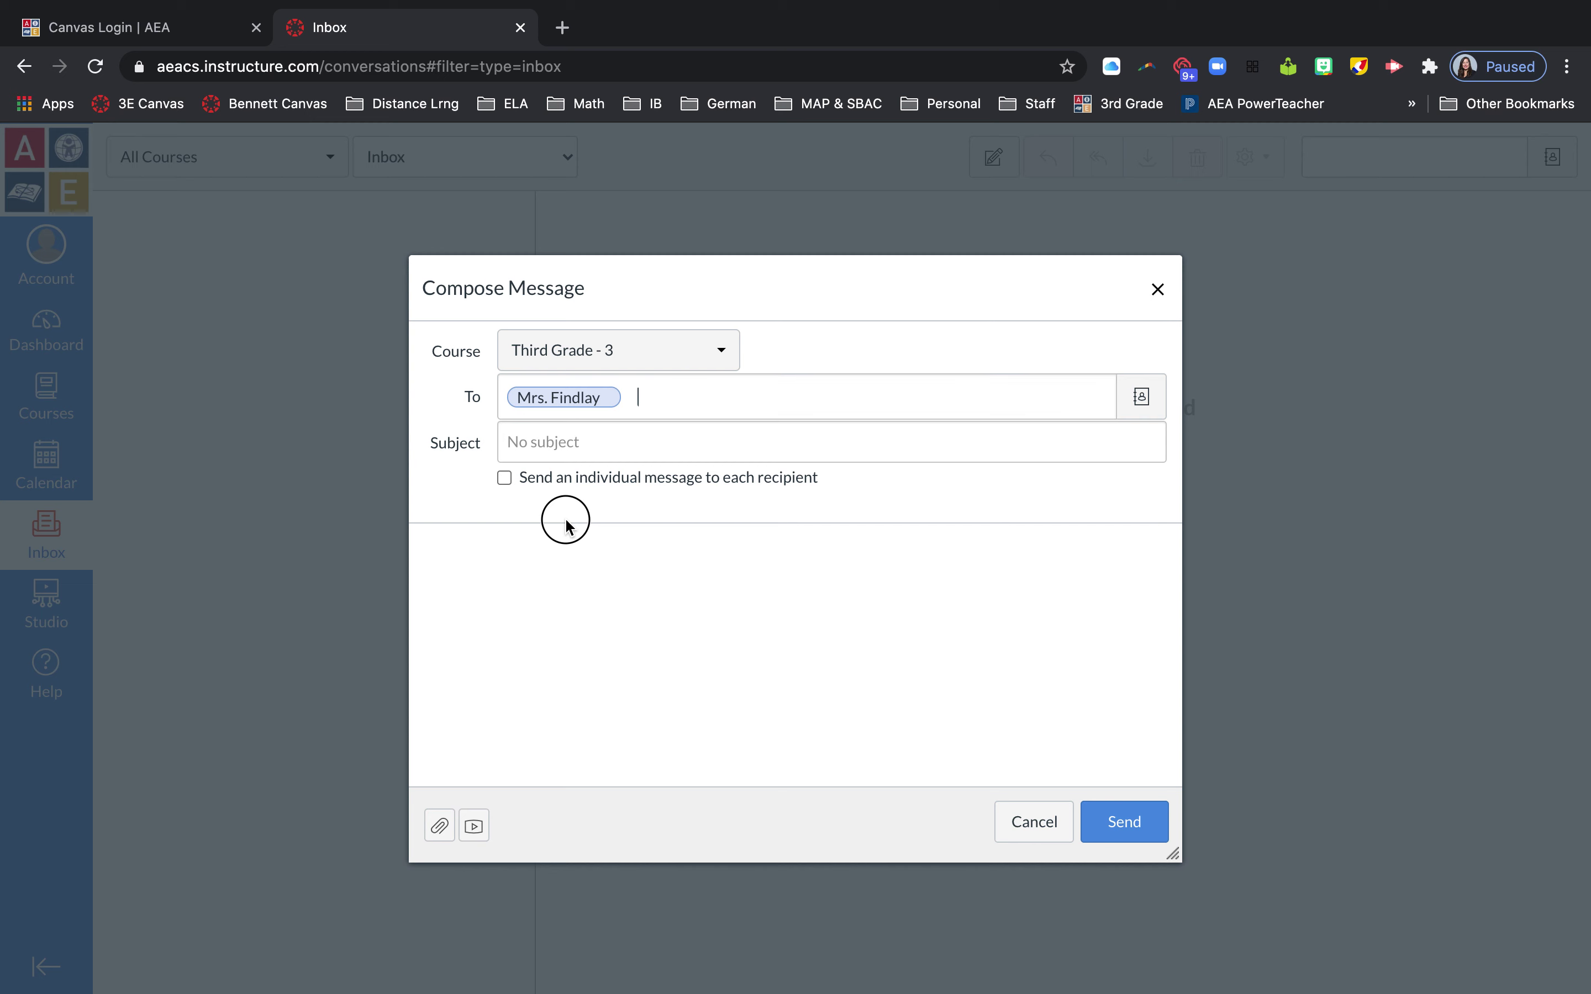
Enter subject 'I have a question about how to submit my work' and a body asking for help.
click(577, 443)
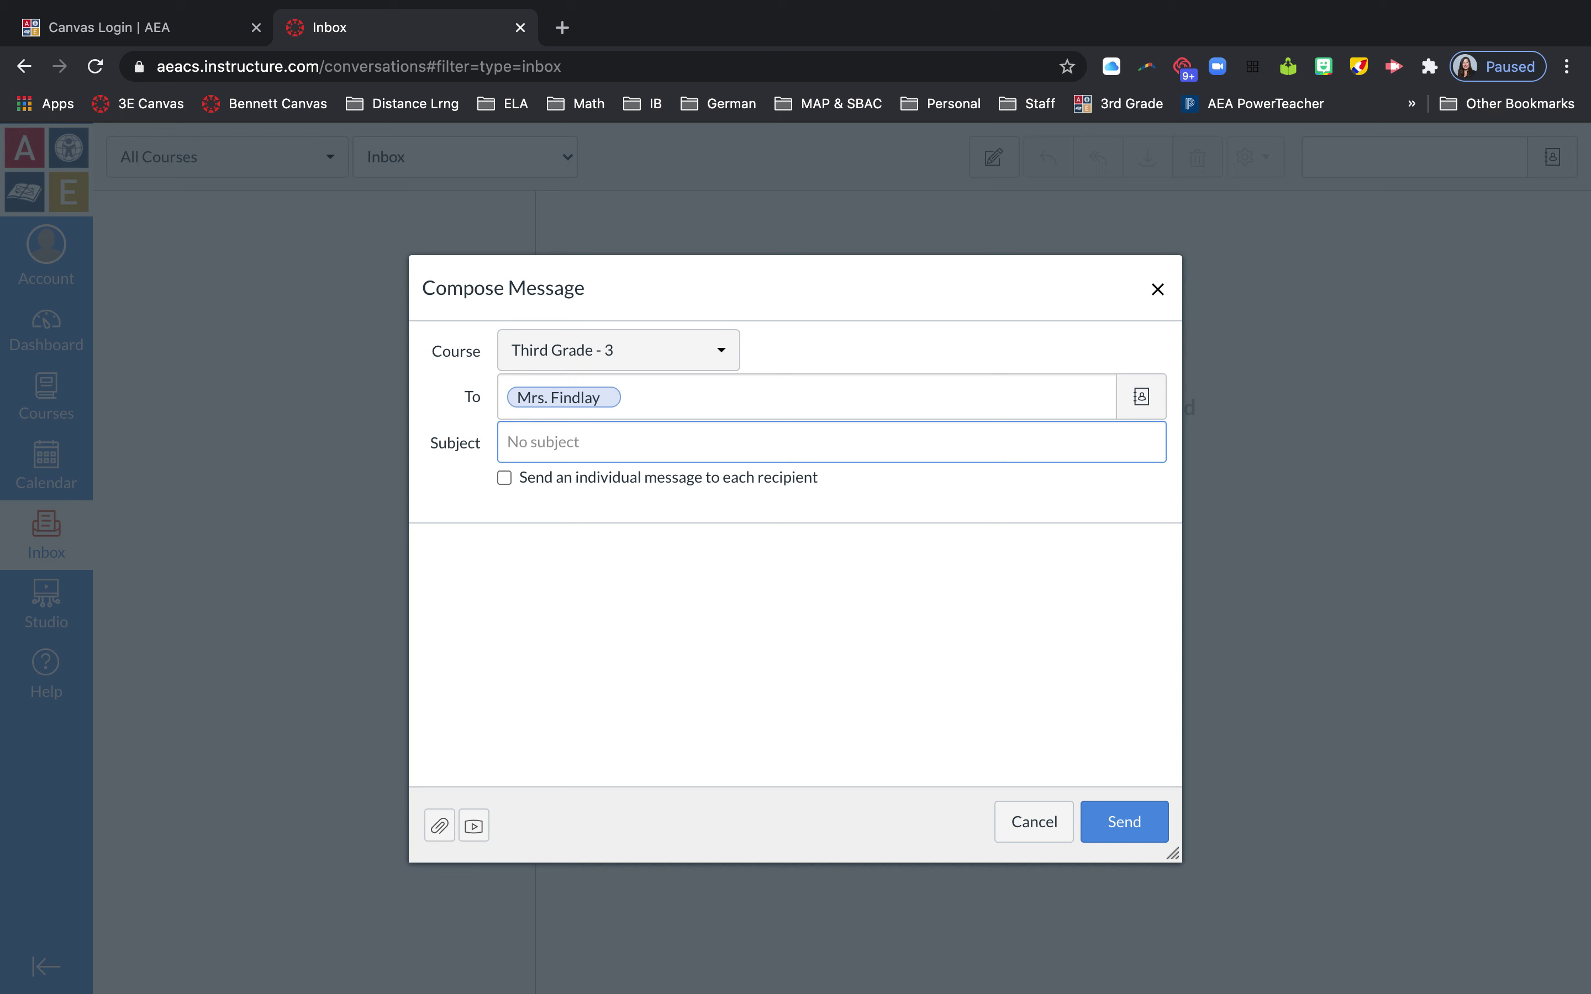
text(I have a question about how to )
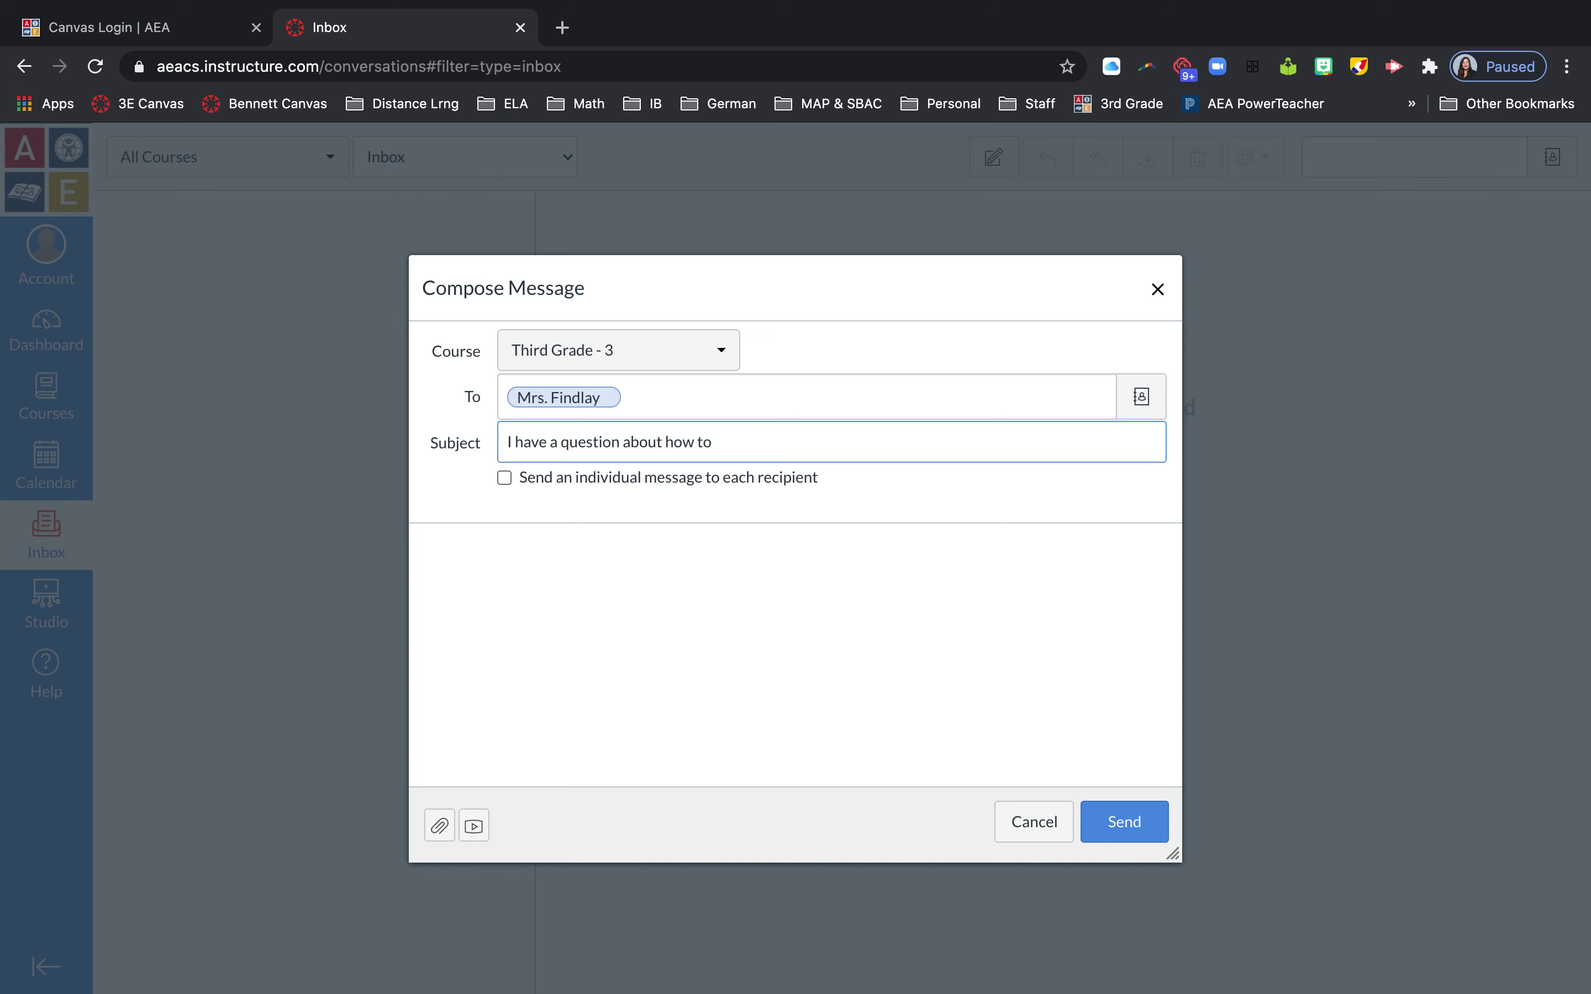
text(submit my work)
click(487, 586)
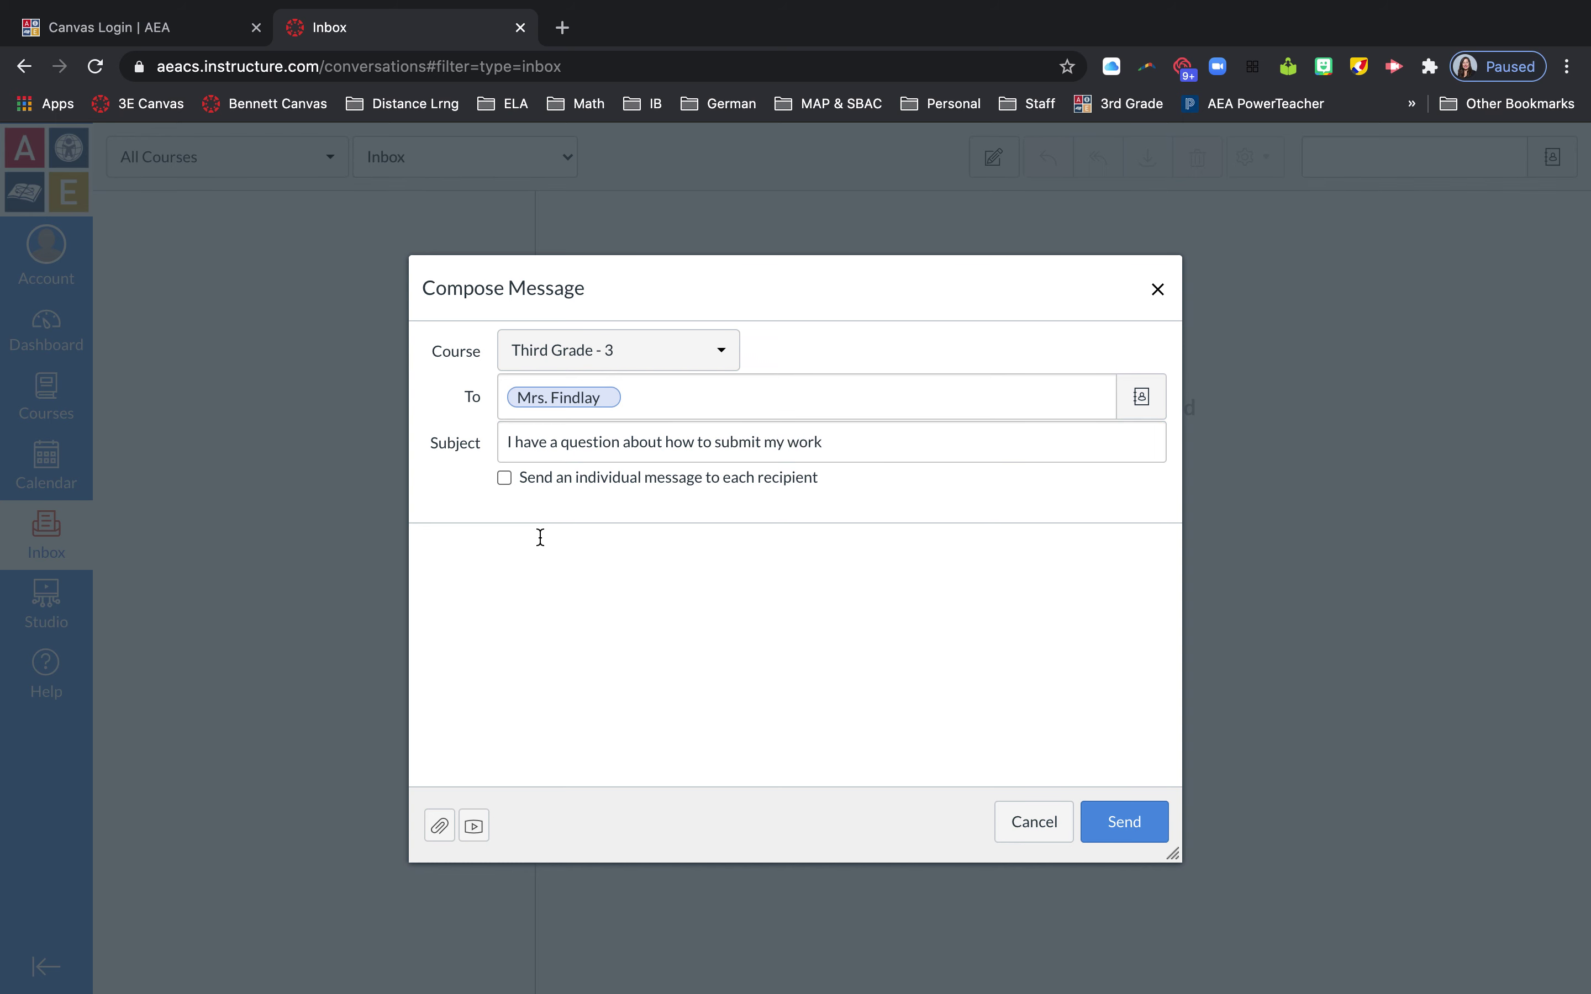
text(Hi- )
text(I do not undertand)
key(BackSpace)
key(BackSpace)
text(stand how to)
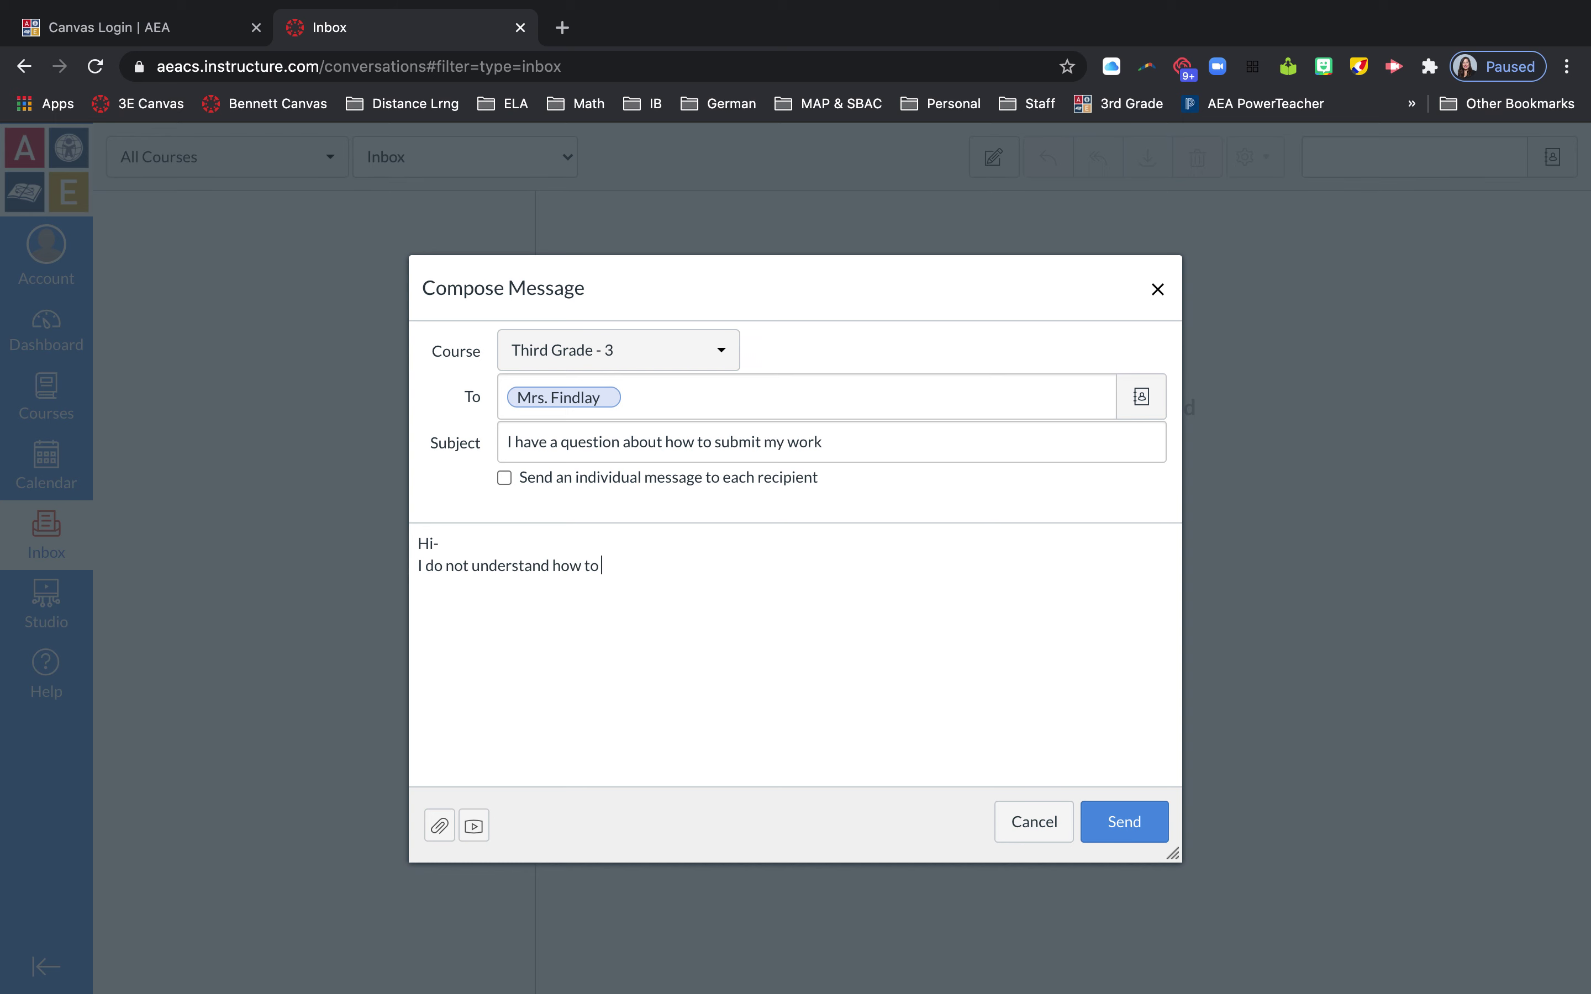
text( submit my work.  Can you he)
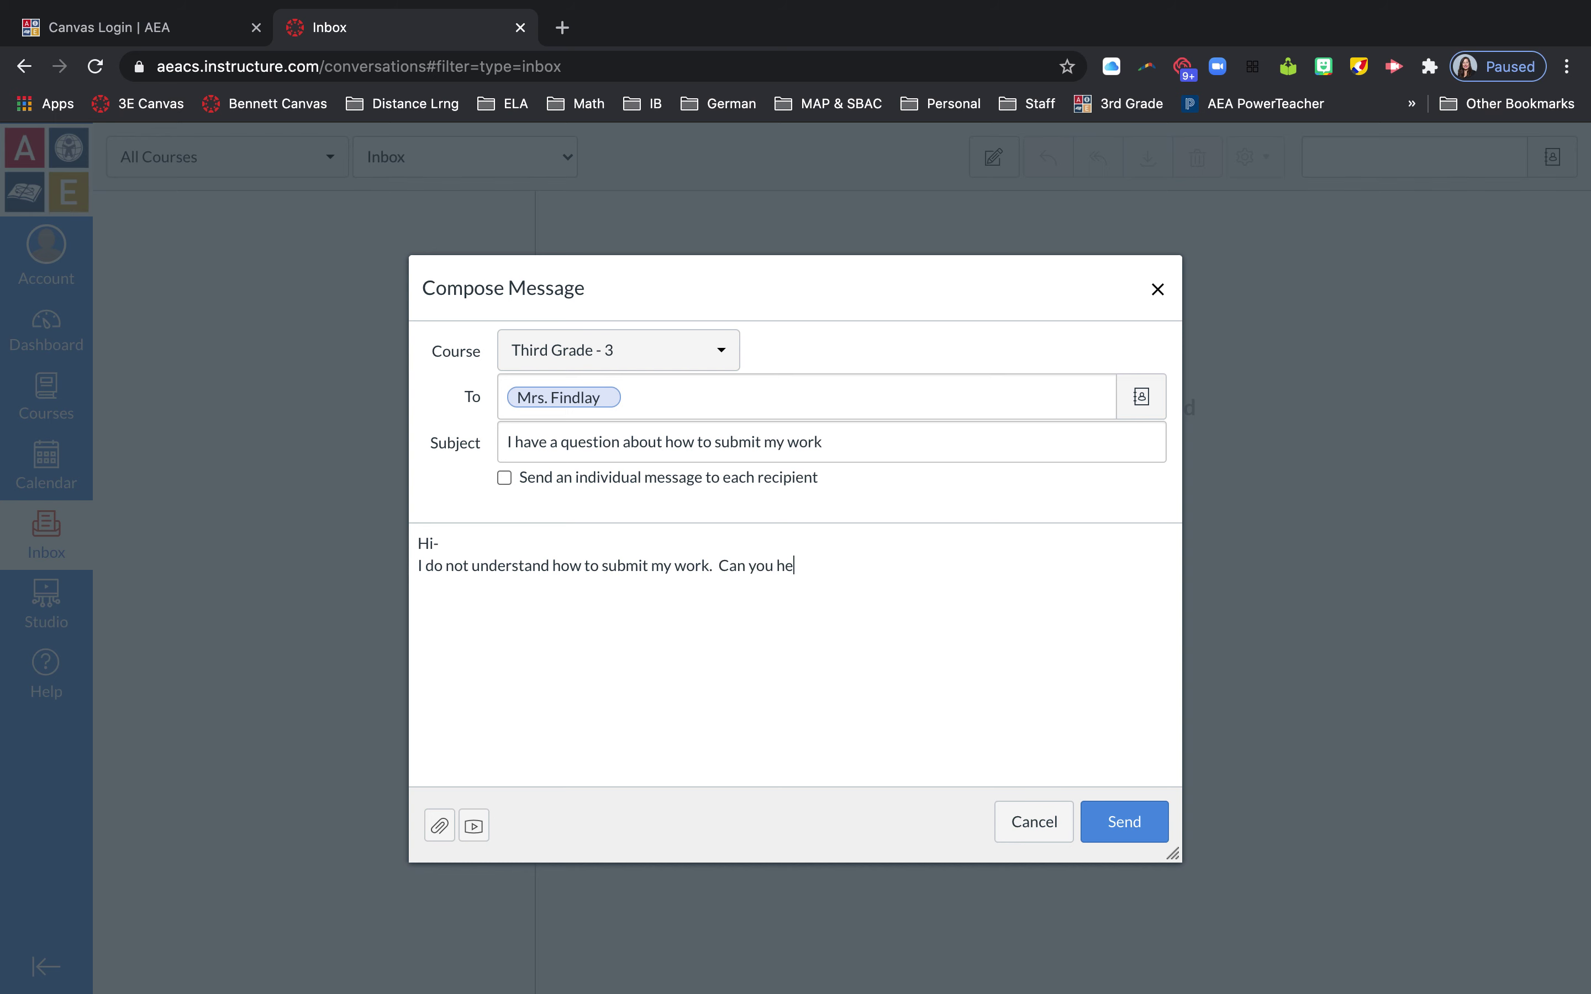
text(lp me?  )
text(Thank you)
text(!)
Add a signature line with the student's name and send the message.
key(Return)
text(Sample Student)
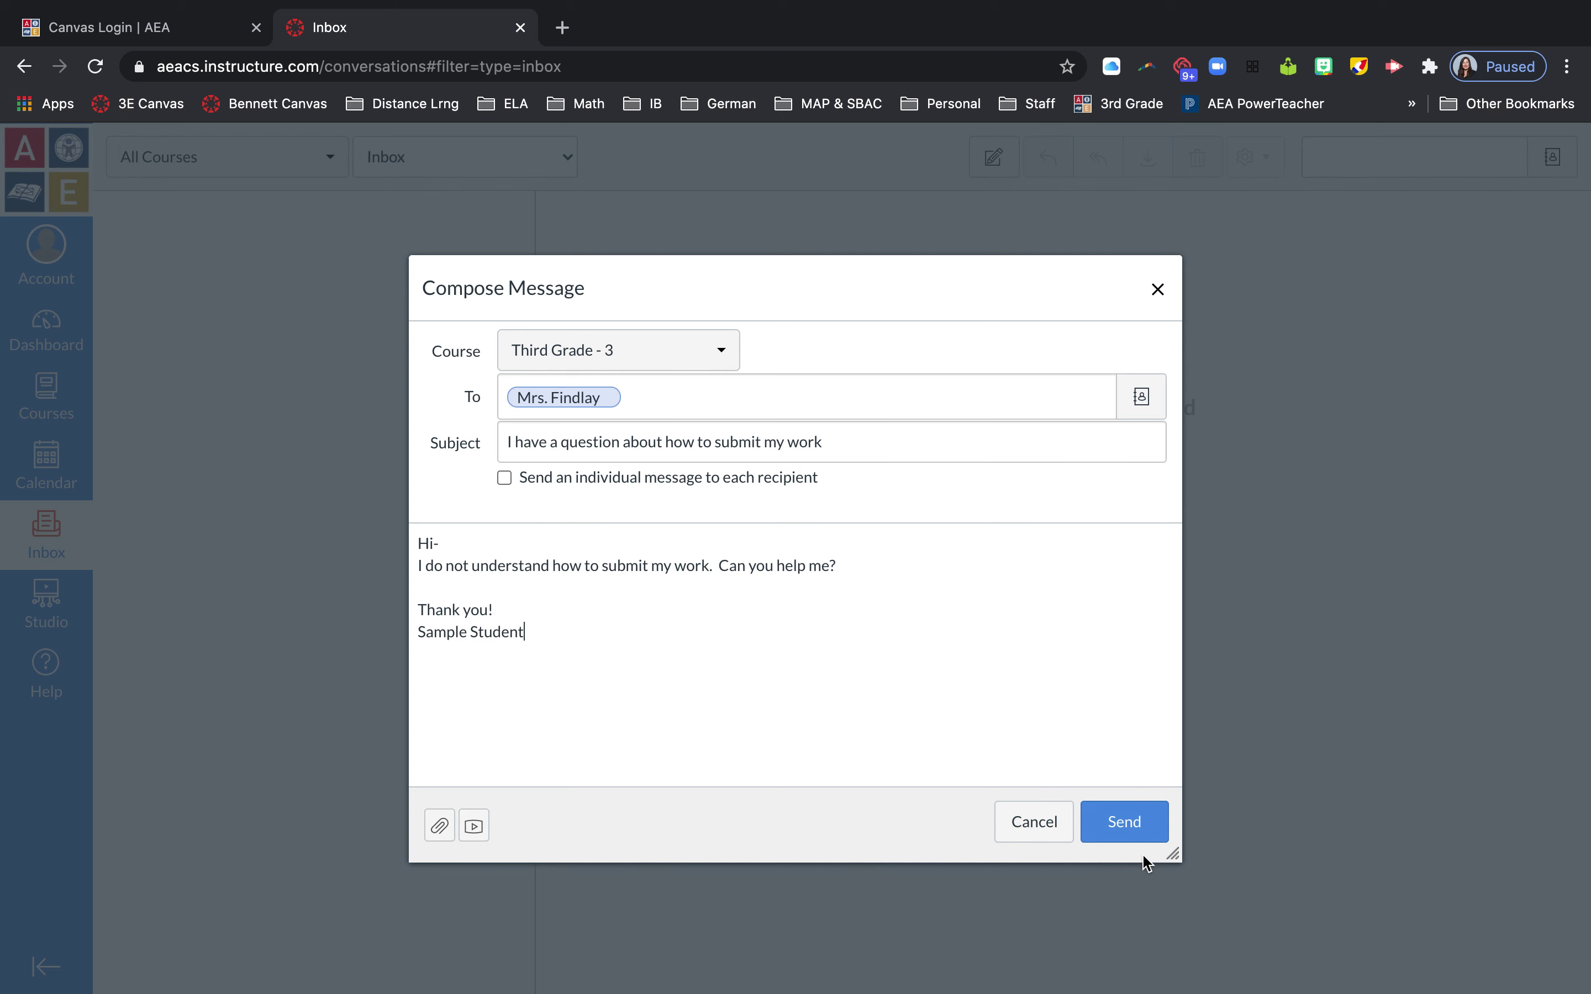
click(1121, 830)
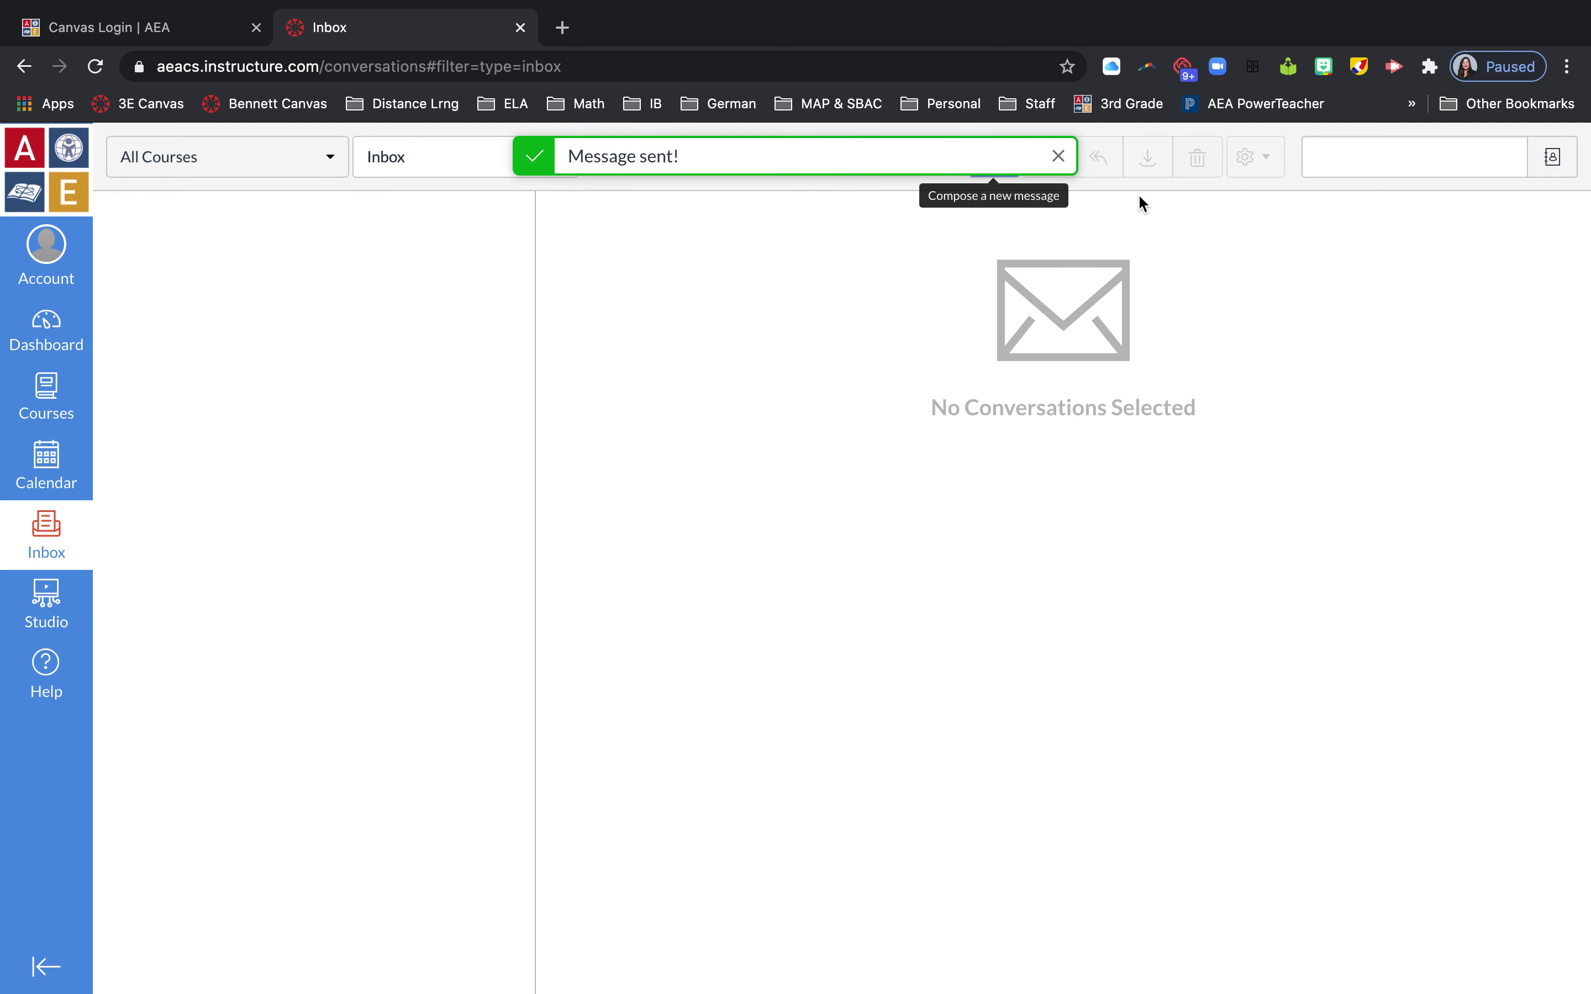
Dismiss the sent confirmation and start a new Third Grade - 3 message.
click(1052, 156)
click(986, 159)
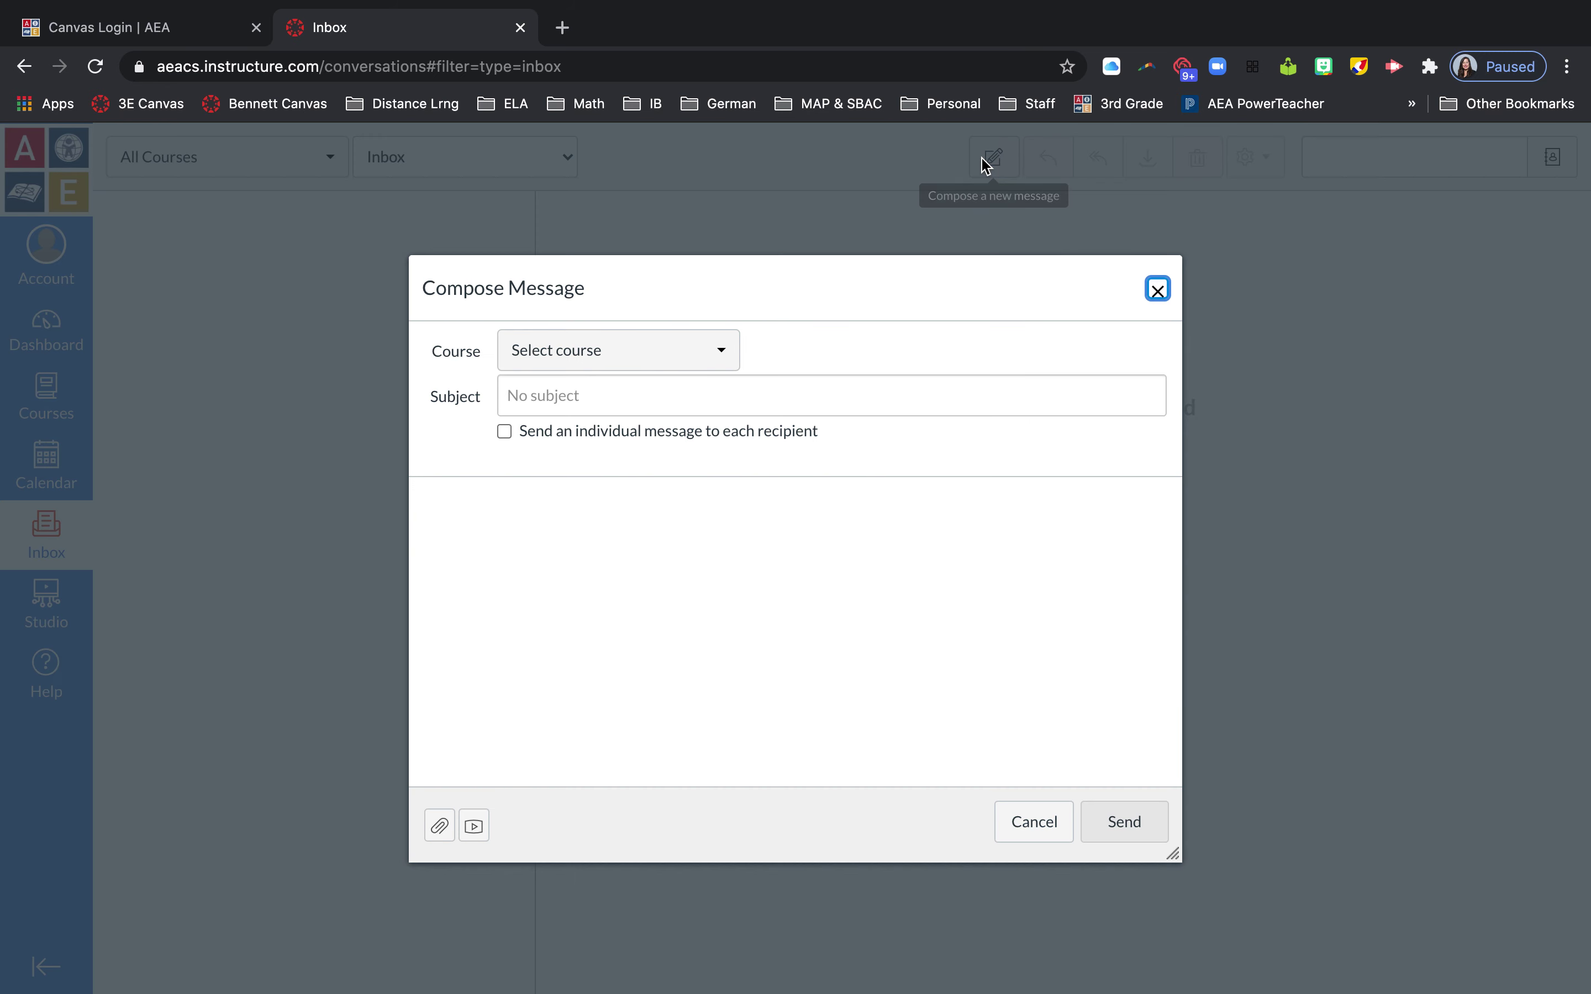
click(650, 394)
click(655, 353)
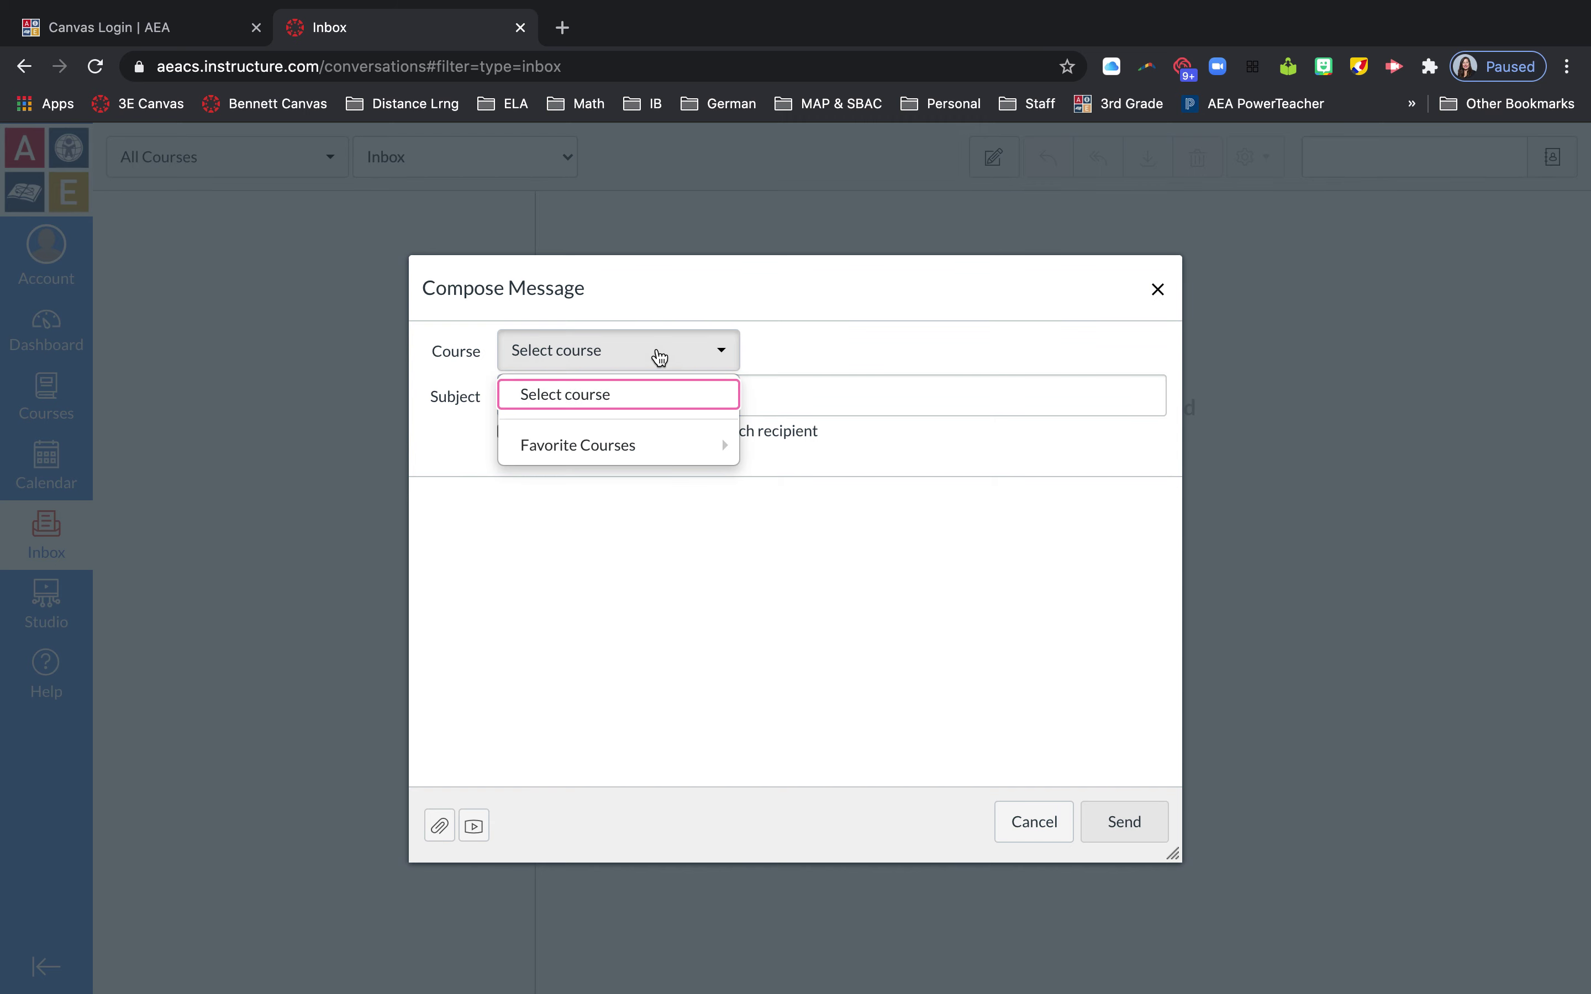
mouse_move(621, 450)
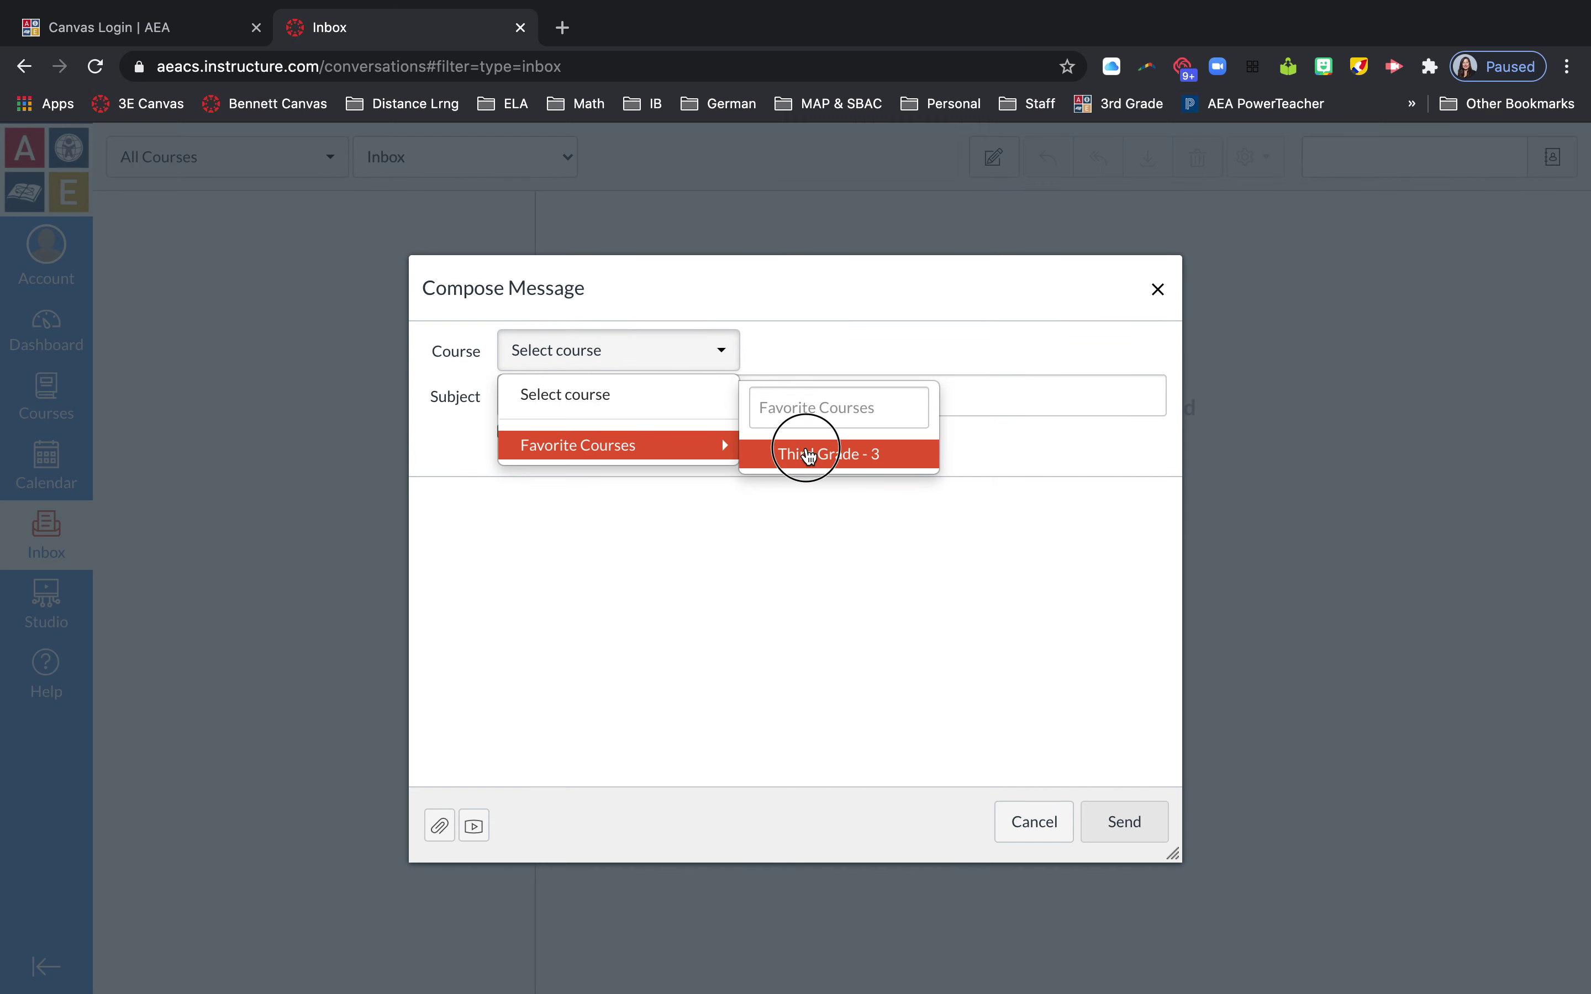
click(809, 454)
Add the teacher as recipient from the Teachers list.
click(681, 406)
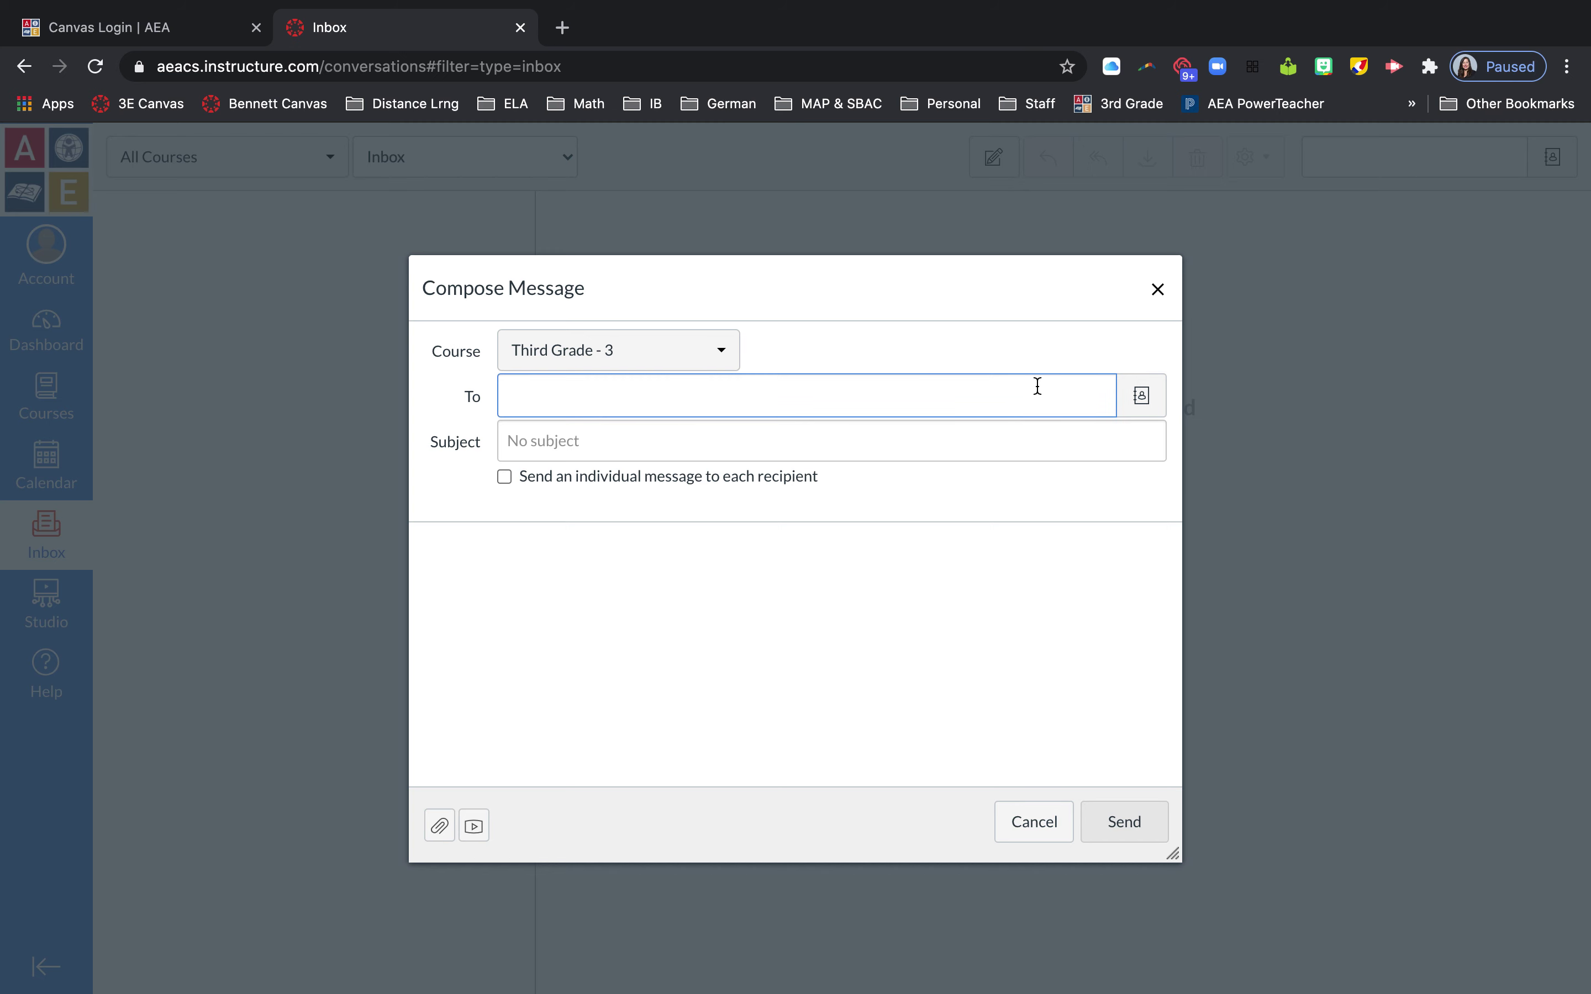
click(1140, 411)
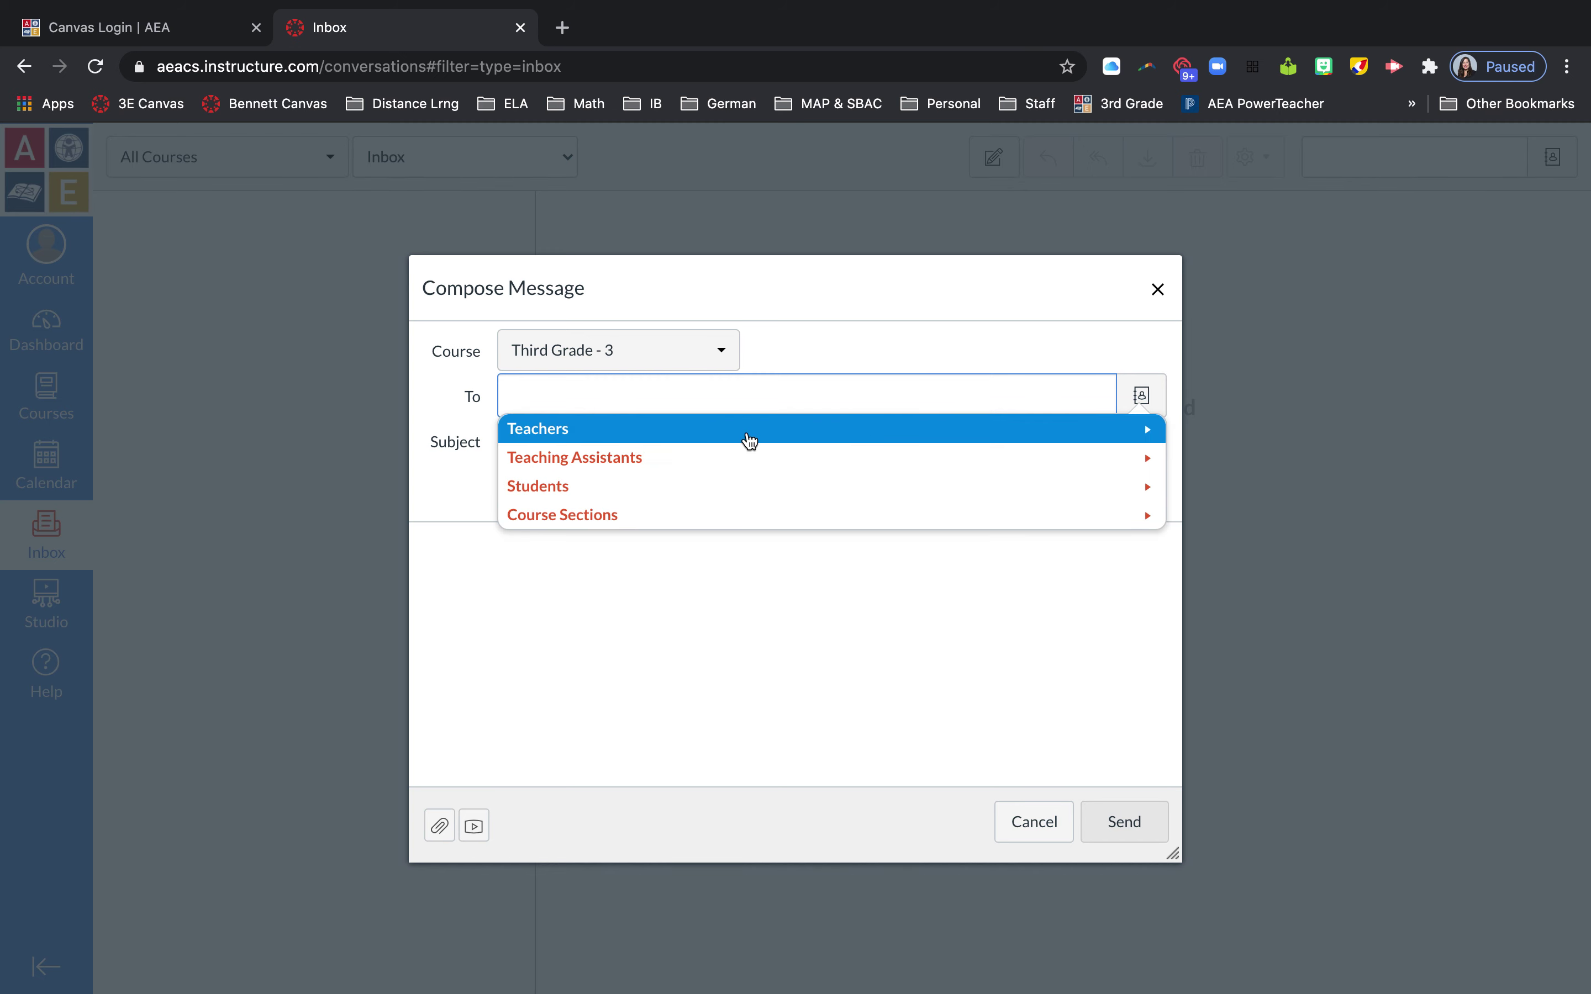
click(1149, 433)
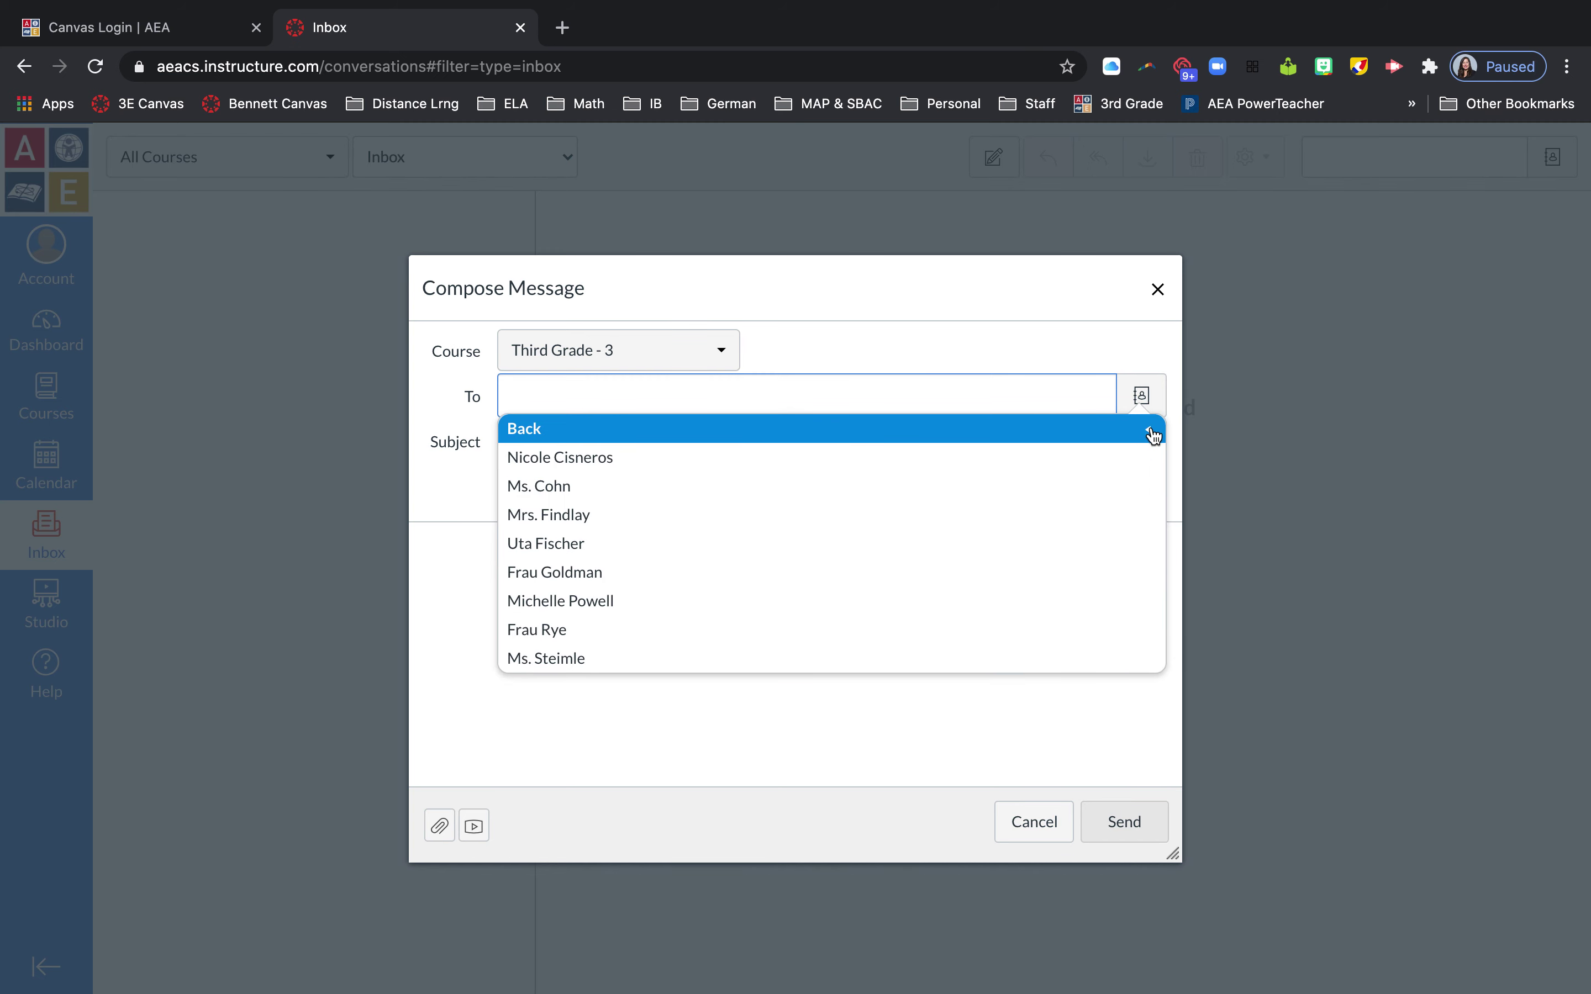
click(726, 514)
Enter the subject 'A video message' and bring up the file attachment chooser.
click(588, 440)
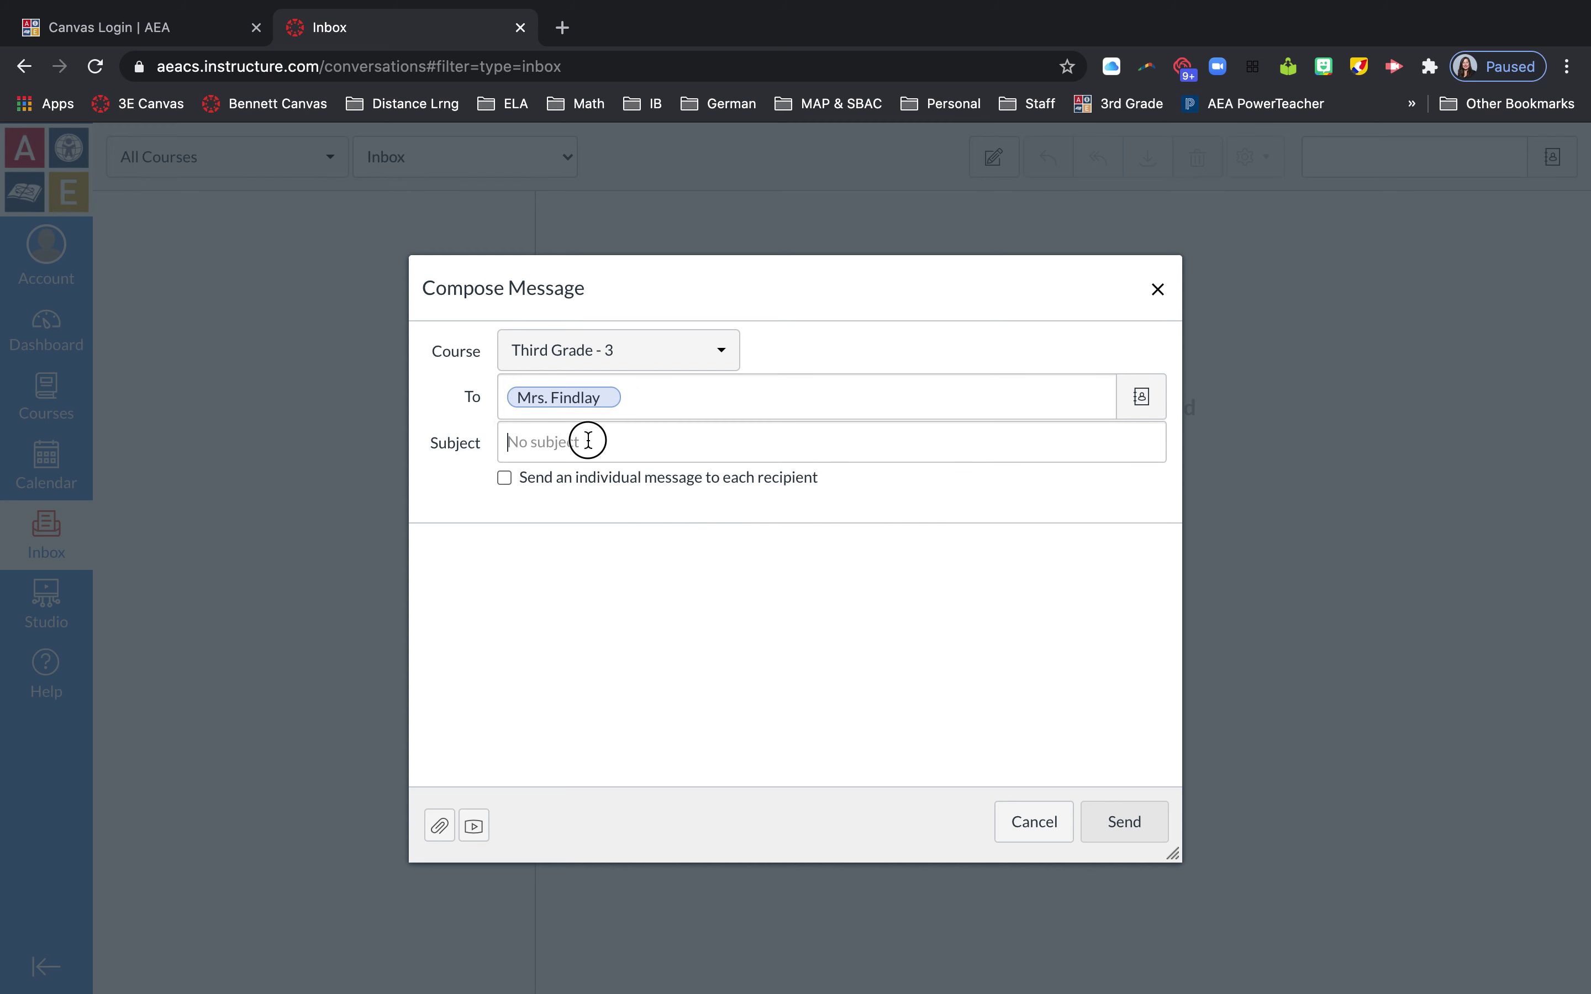
text(A)
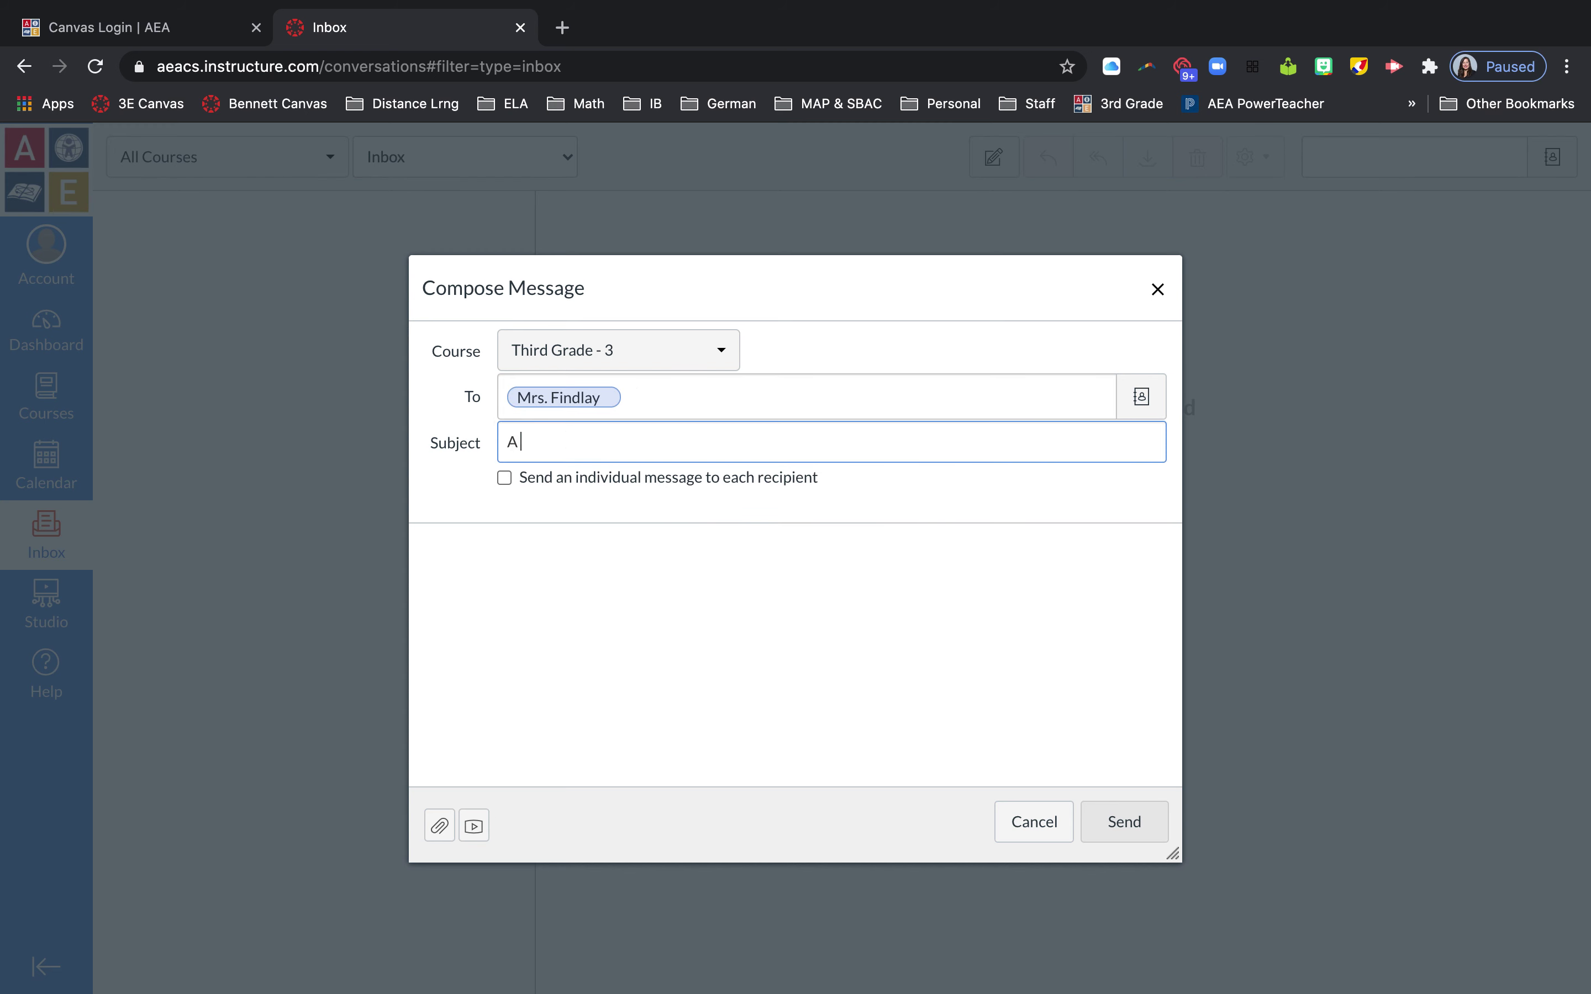
text( video message)
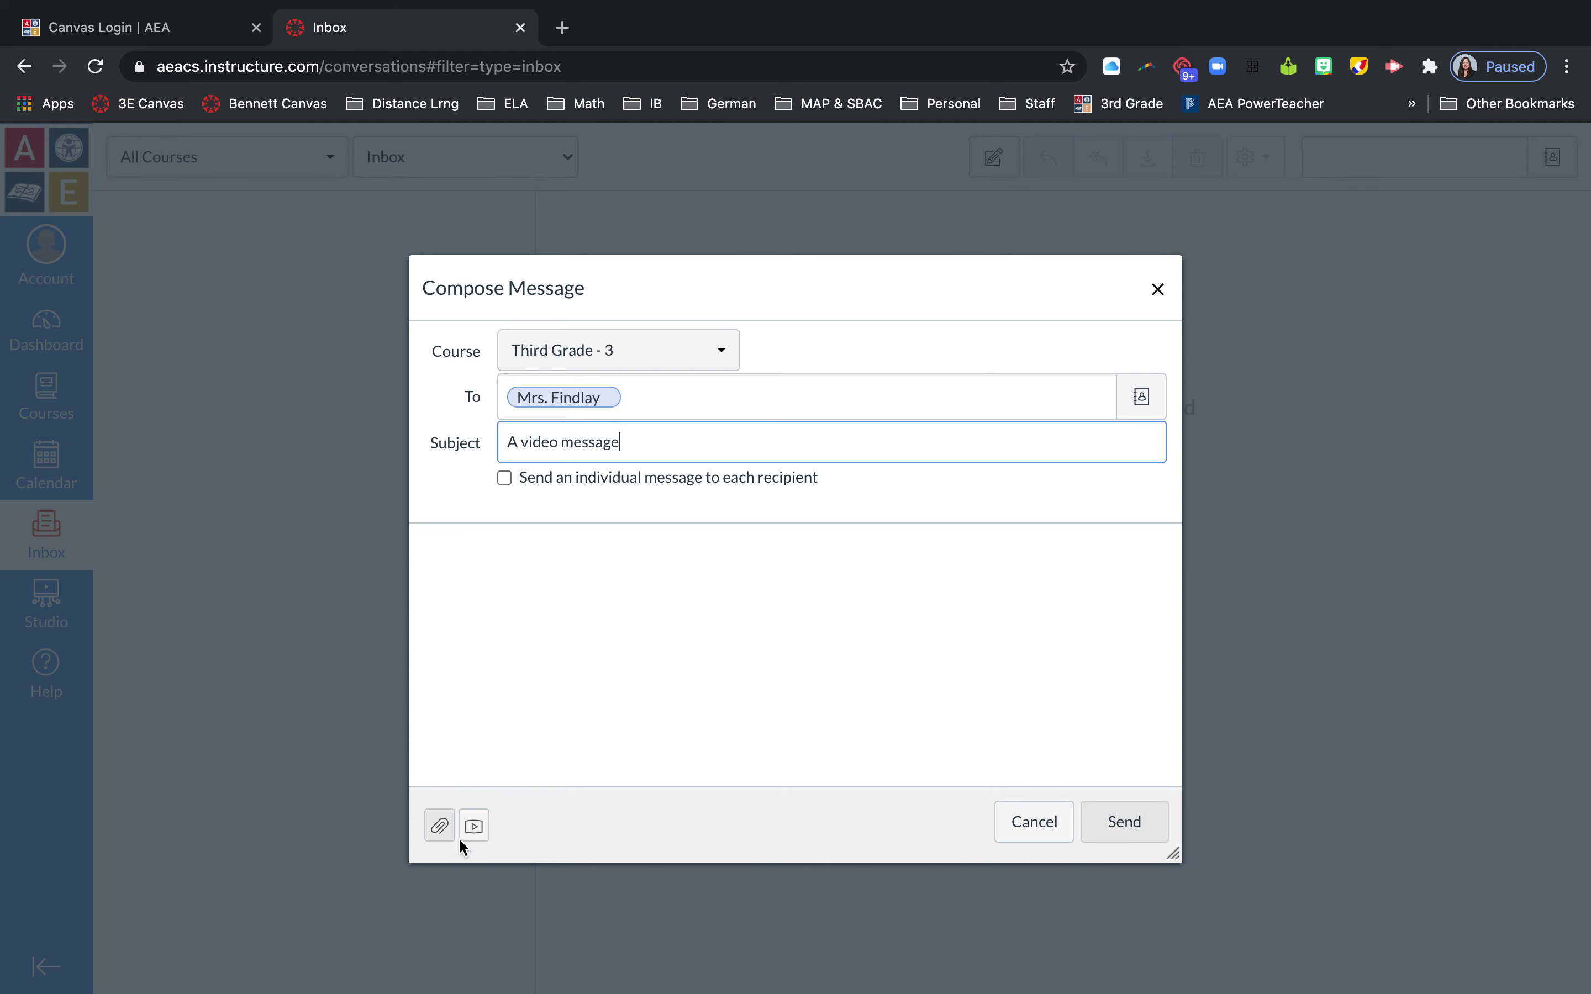
click(439, 828)
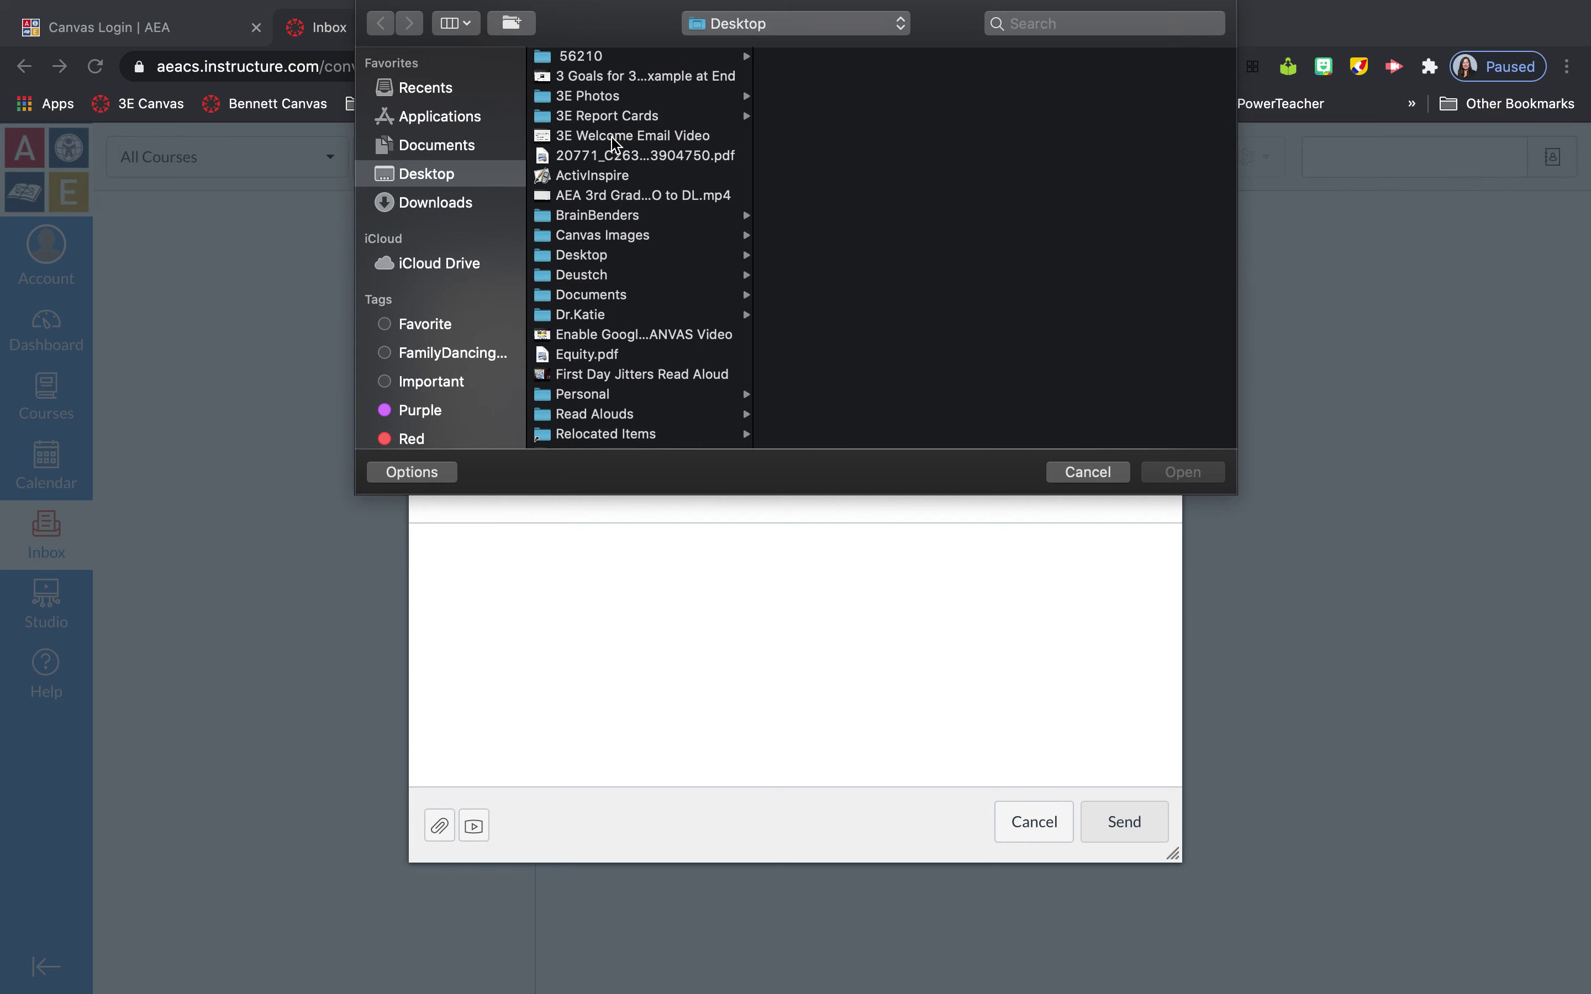
Attach the 3E Welcome Email Video file, then remove that attachment again.
click(612, 141)
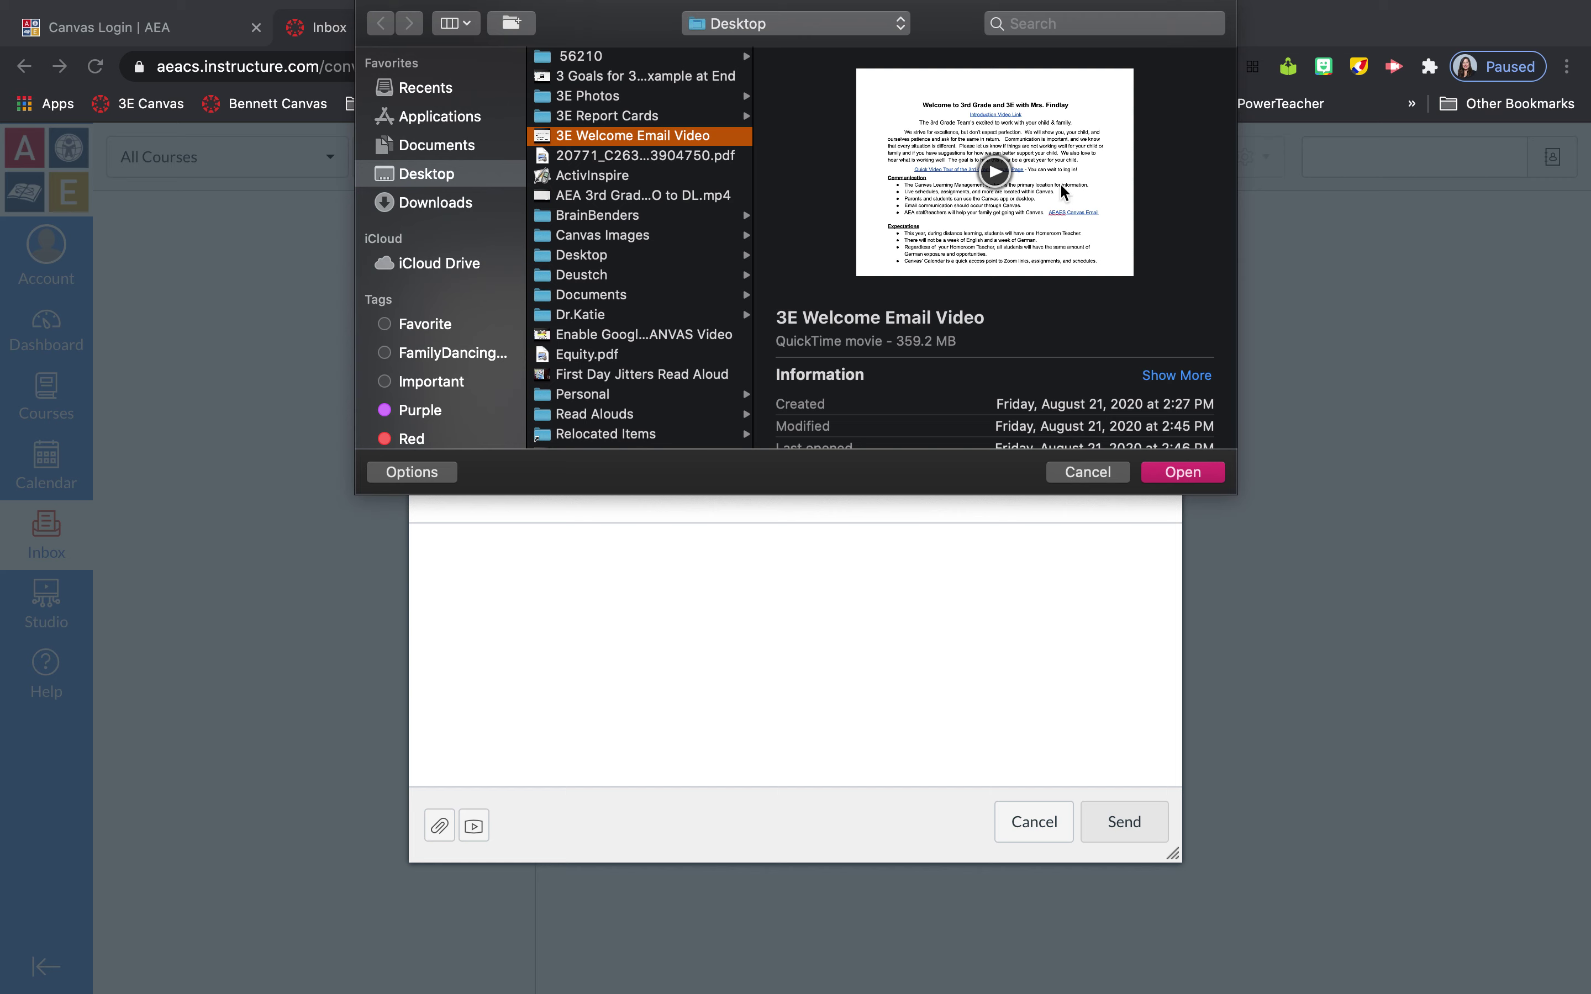
click(1182, 477)
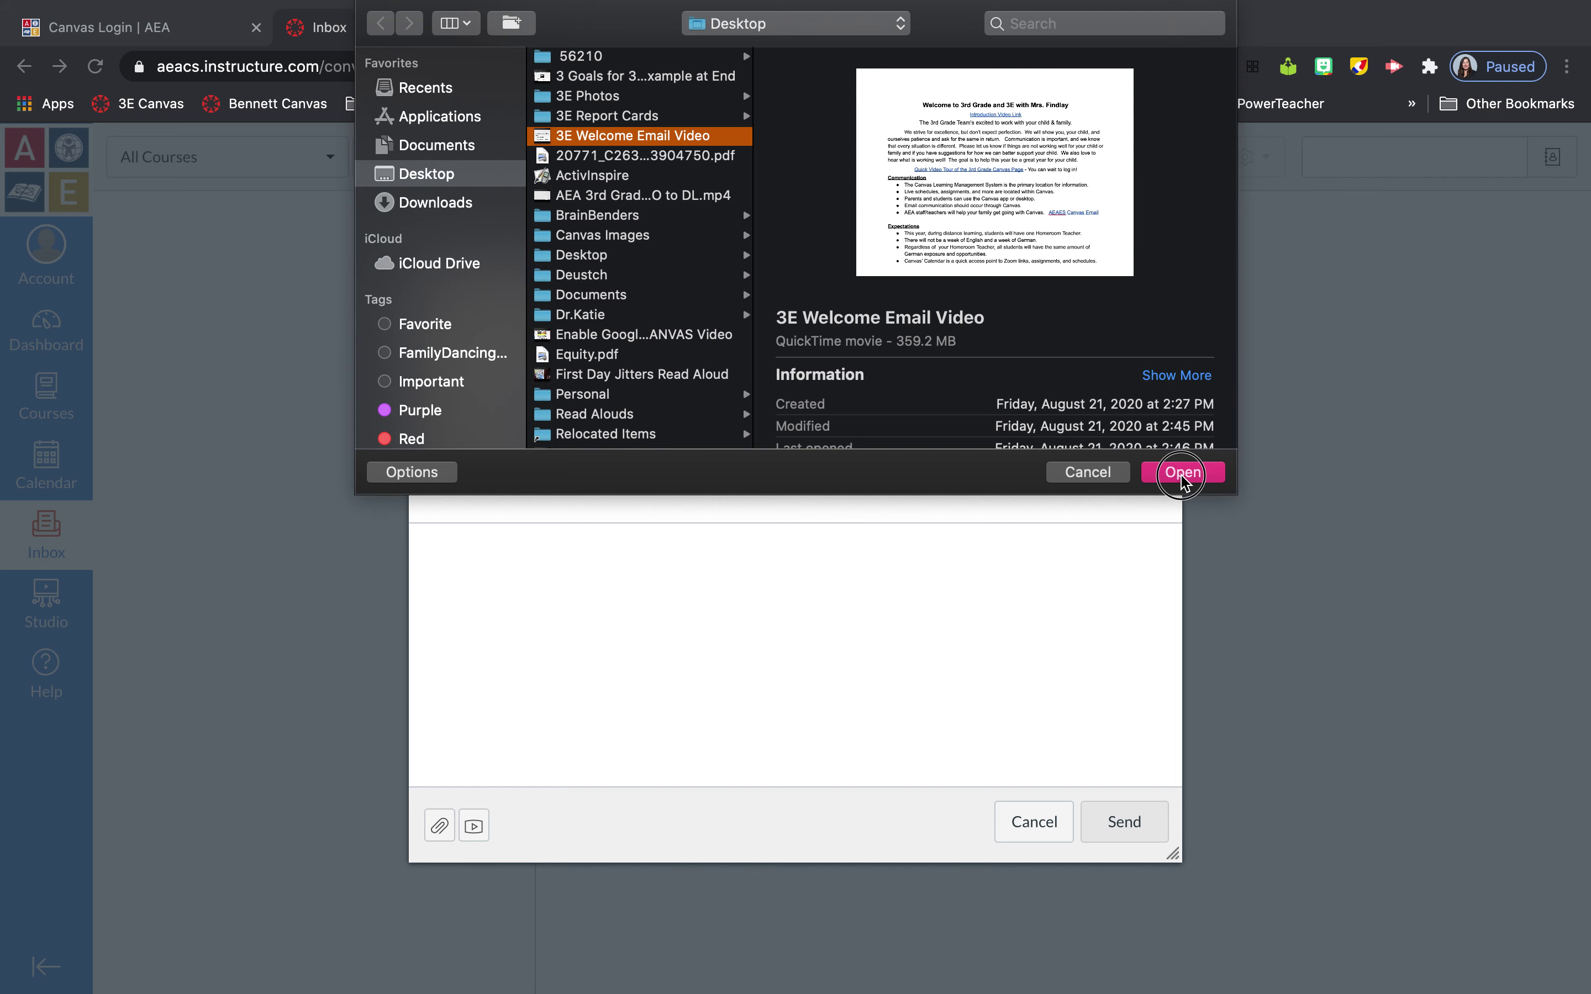
mouse_move(455, 759)
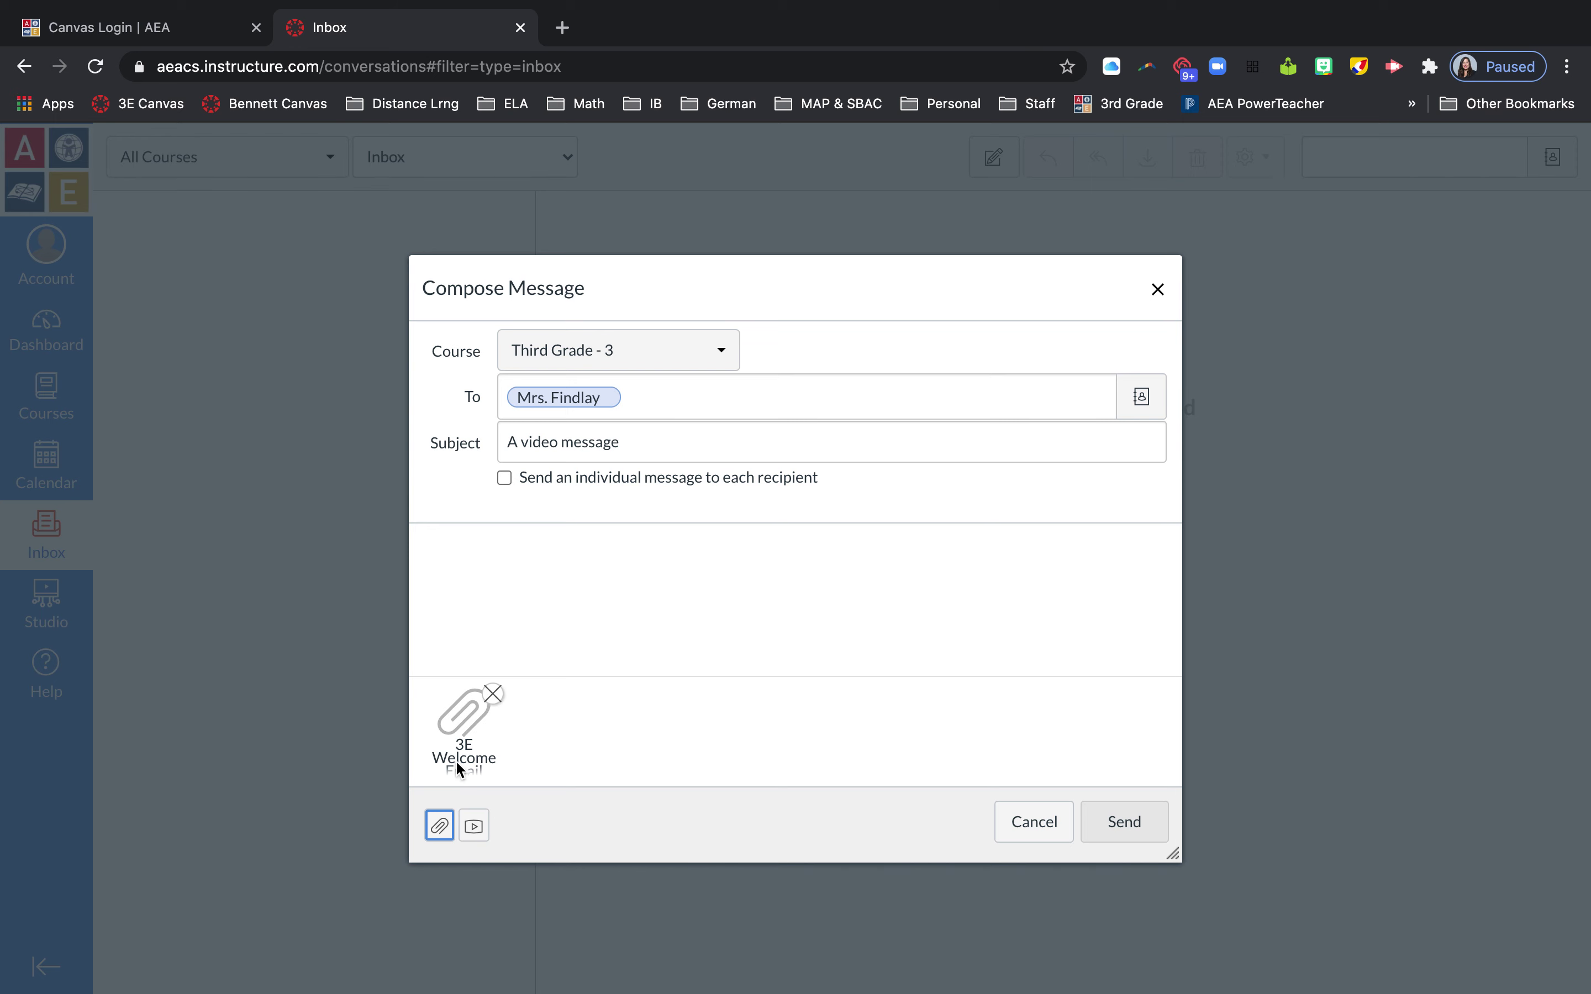
click(492, 696)
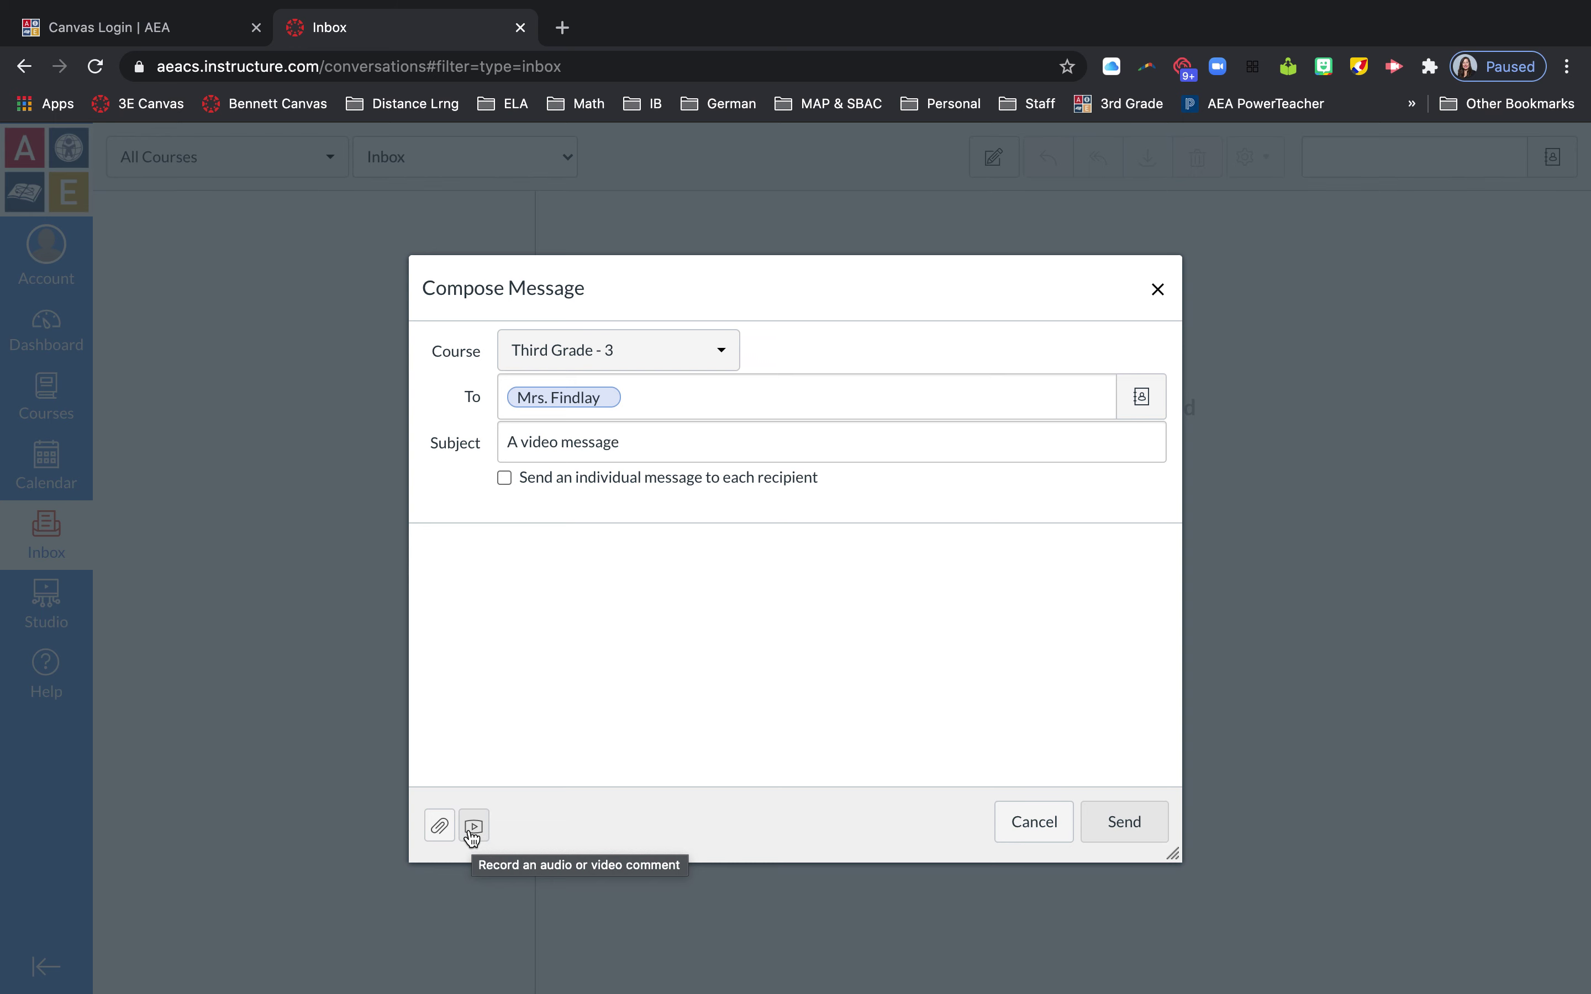
Check the Upload Media tab, then start a webcam recording from Record Media.
click(474, 827)
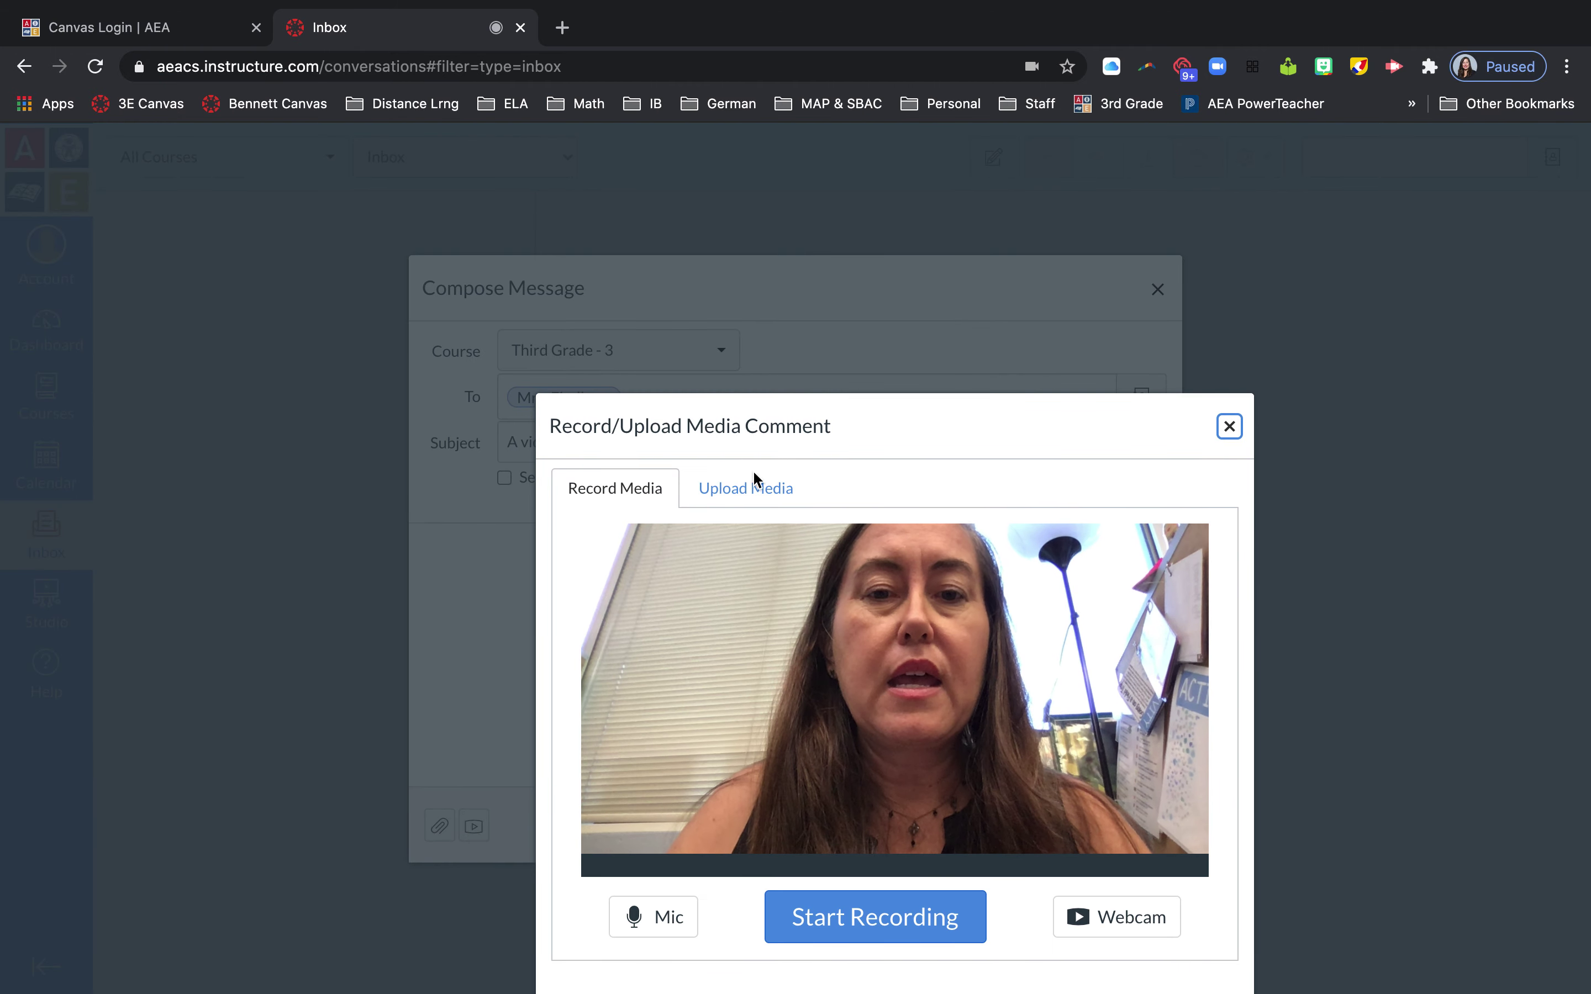
click(748, 494)
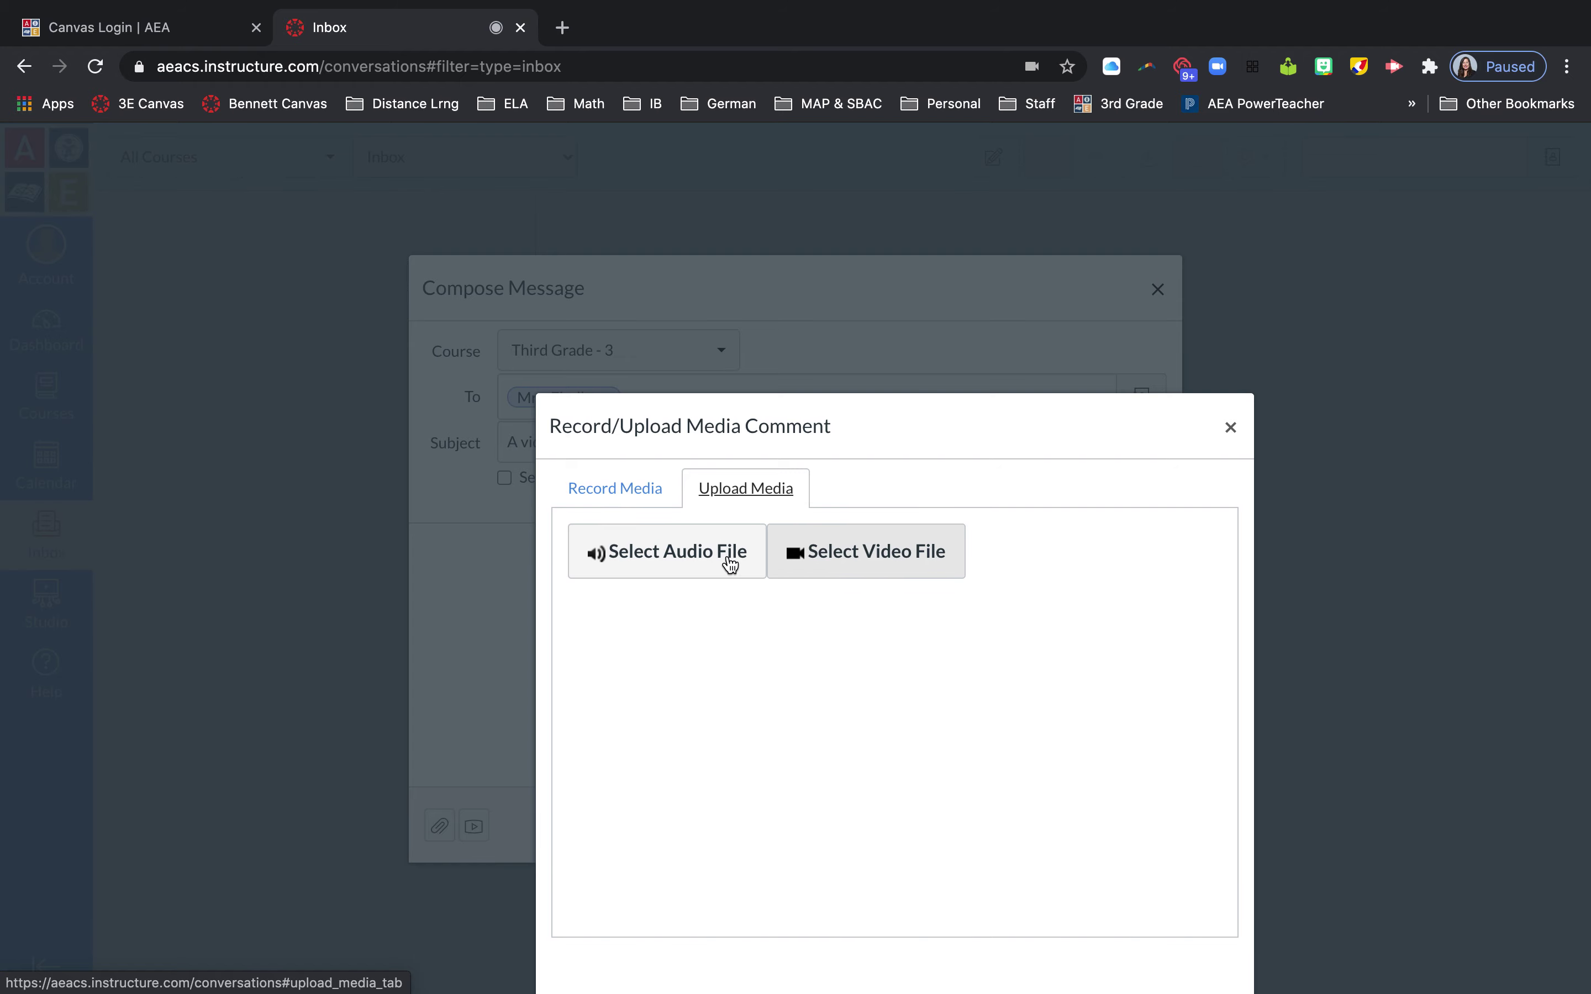
click(615, 488)
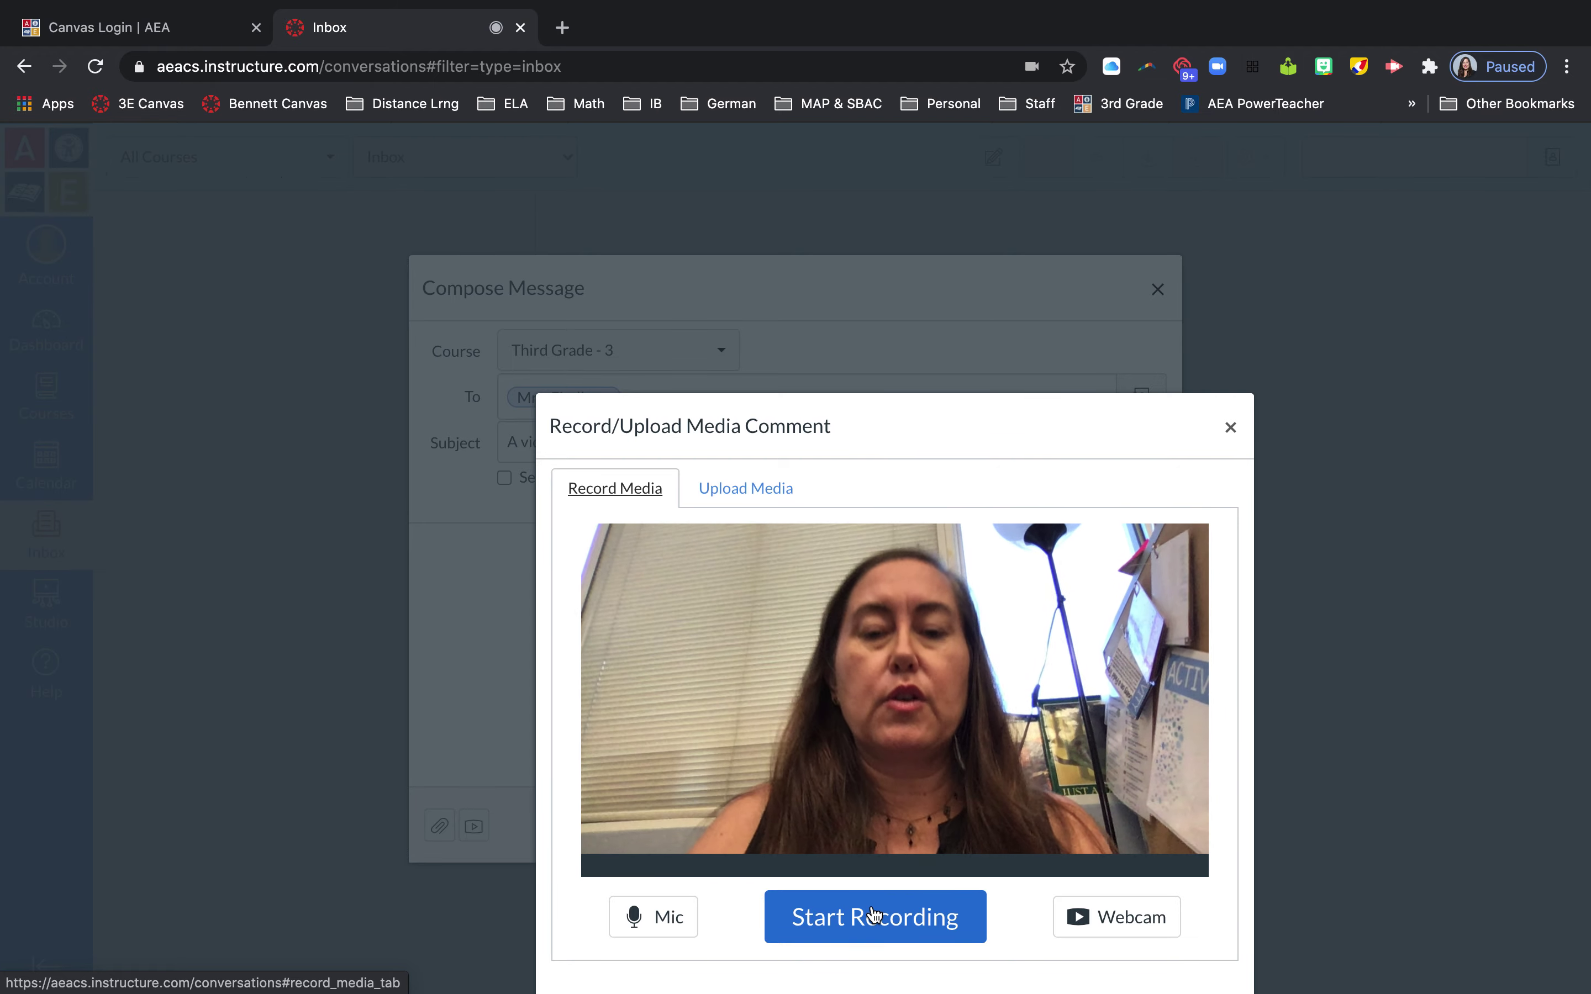
click(873, 914)
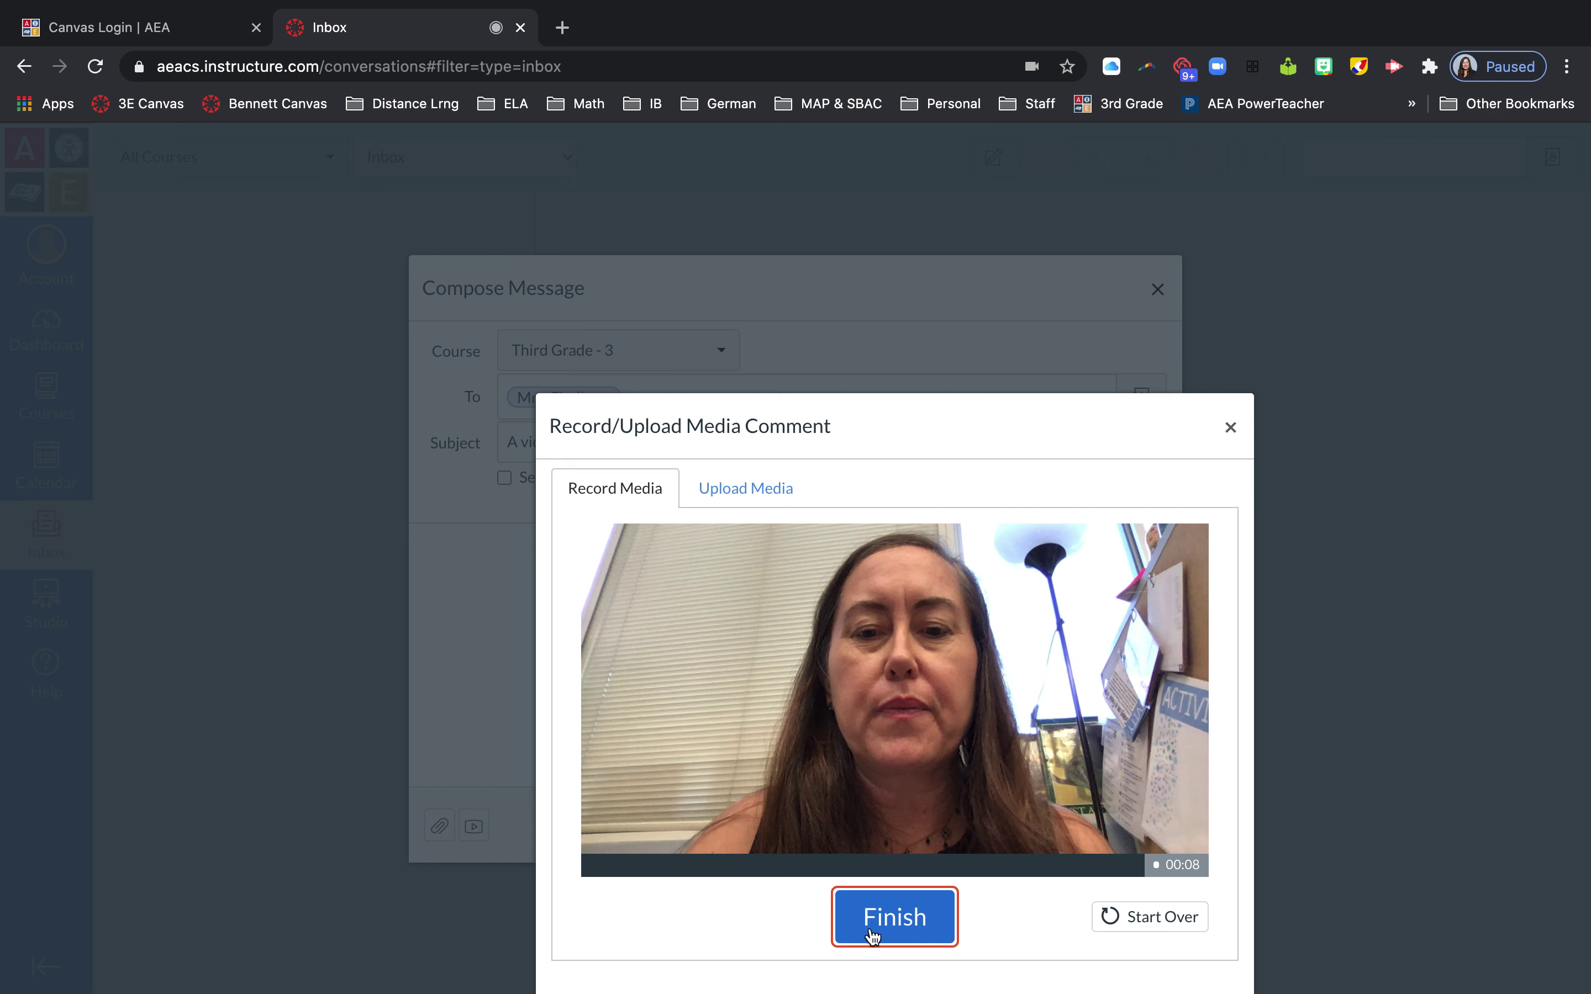
Finish the webcam recording, title it 'Practice Video' and save it.
click(896, 929)
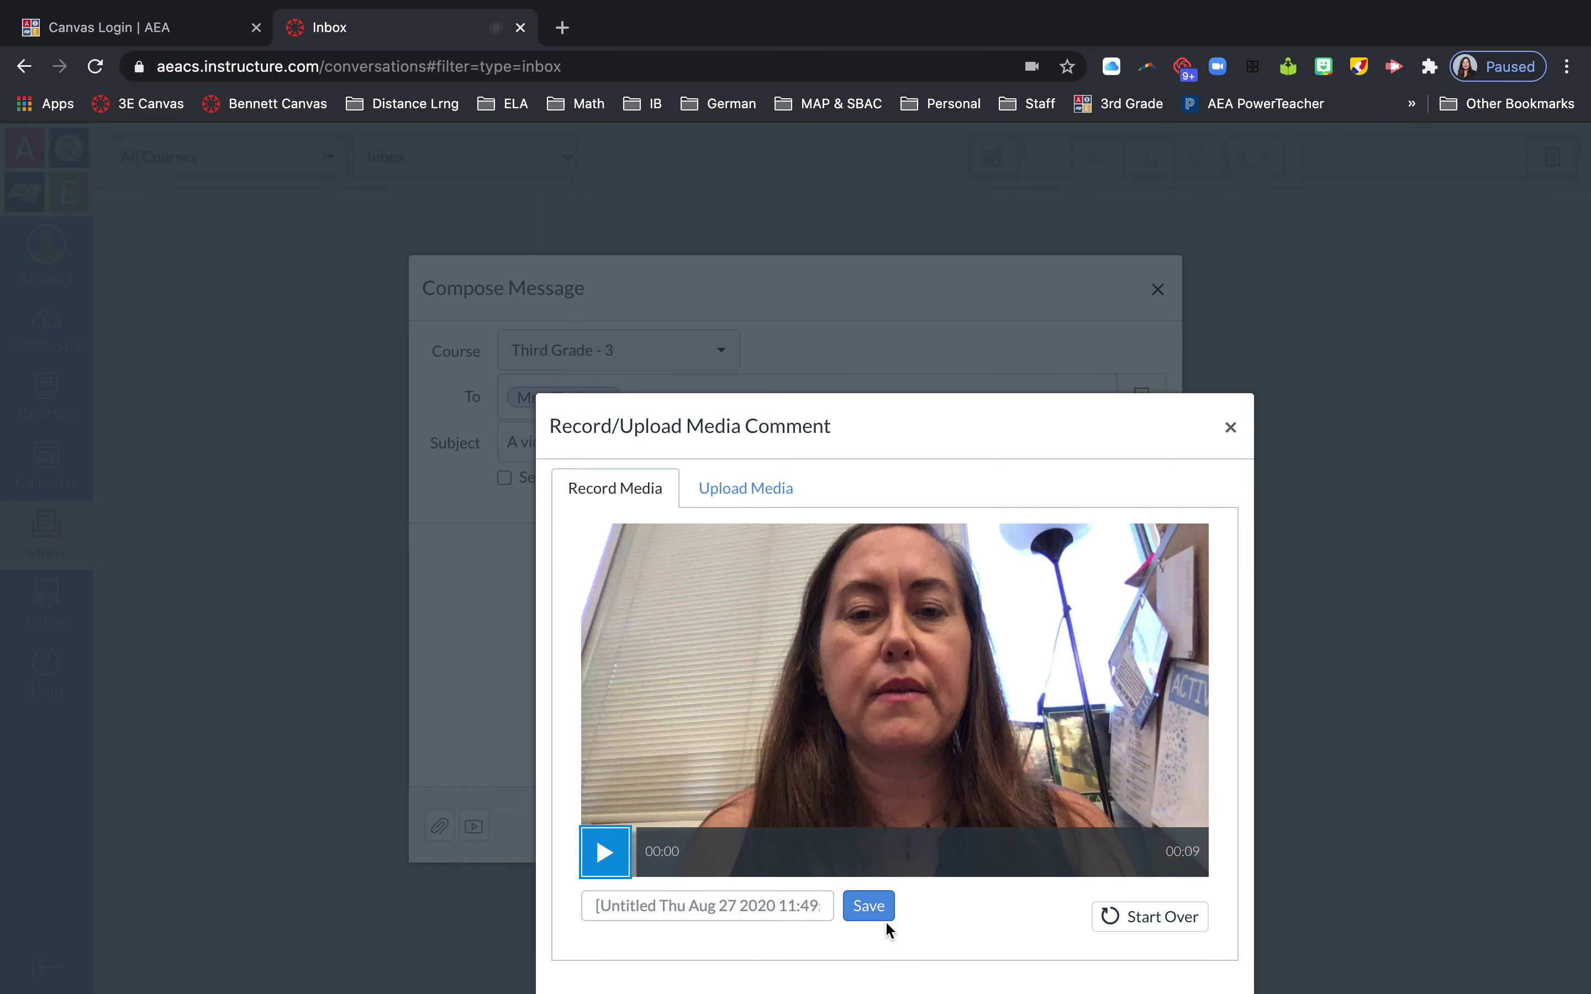
click(756, 908)
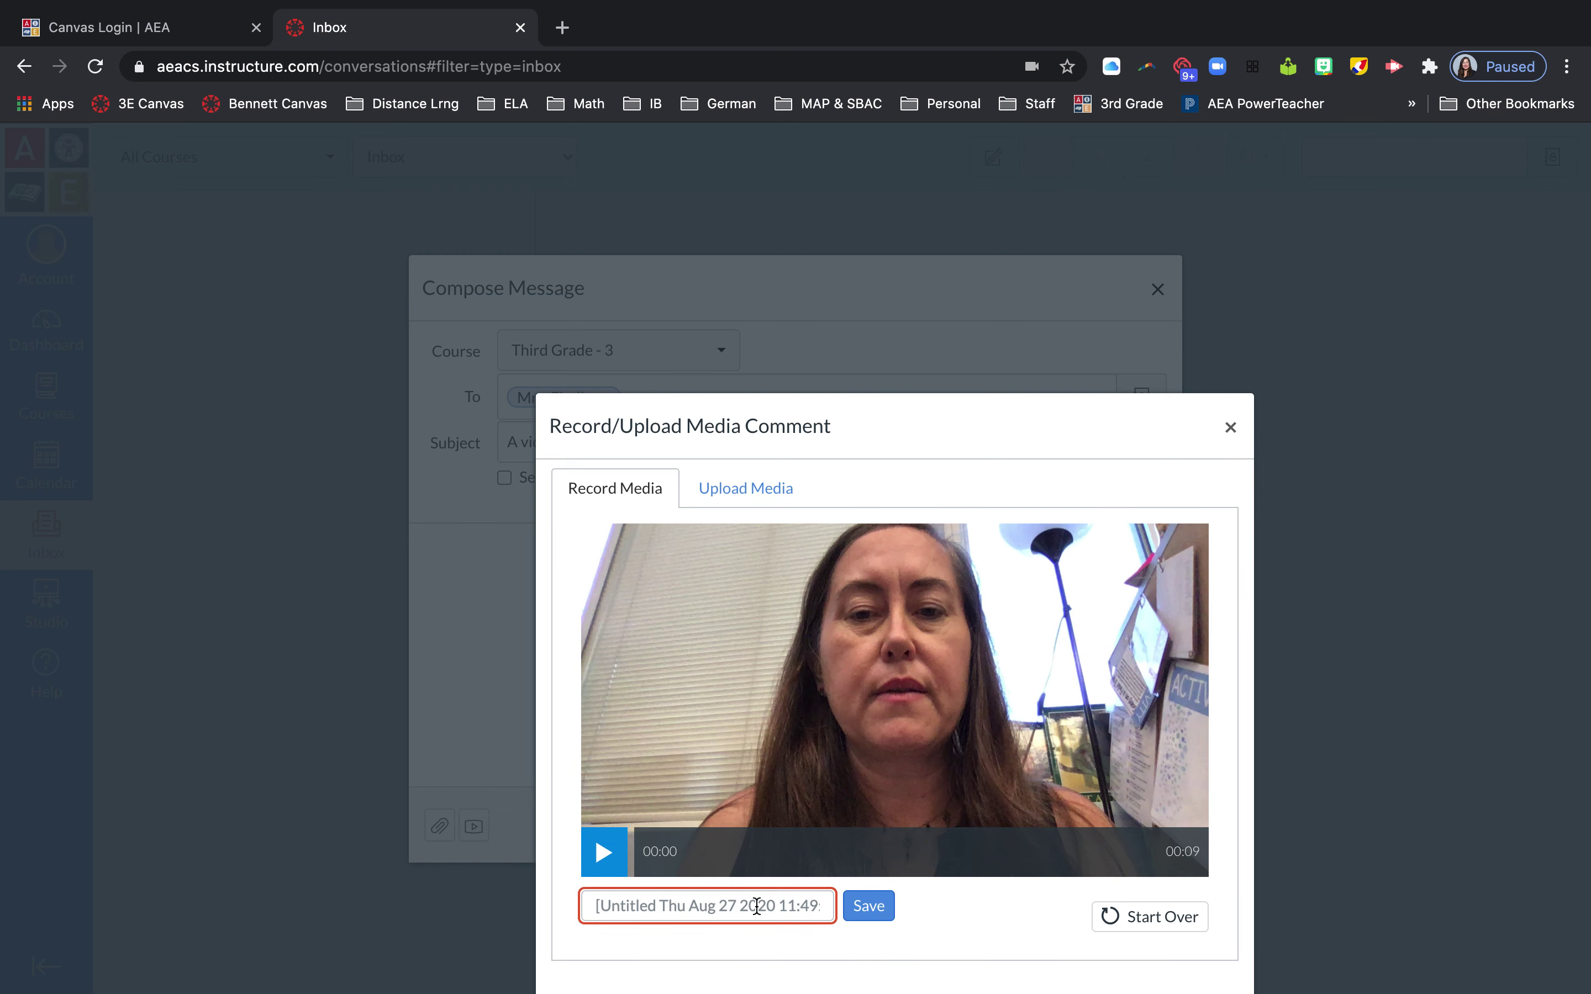
text(Practice Video)
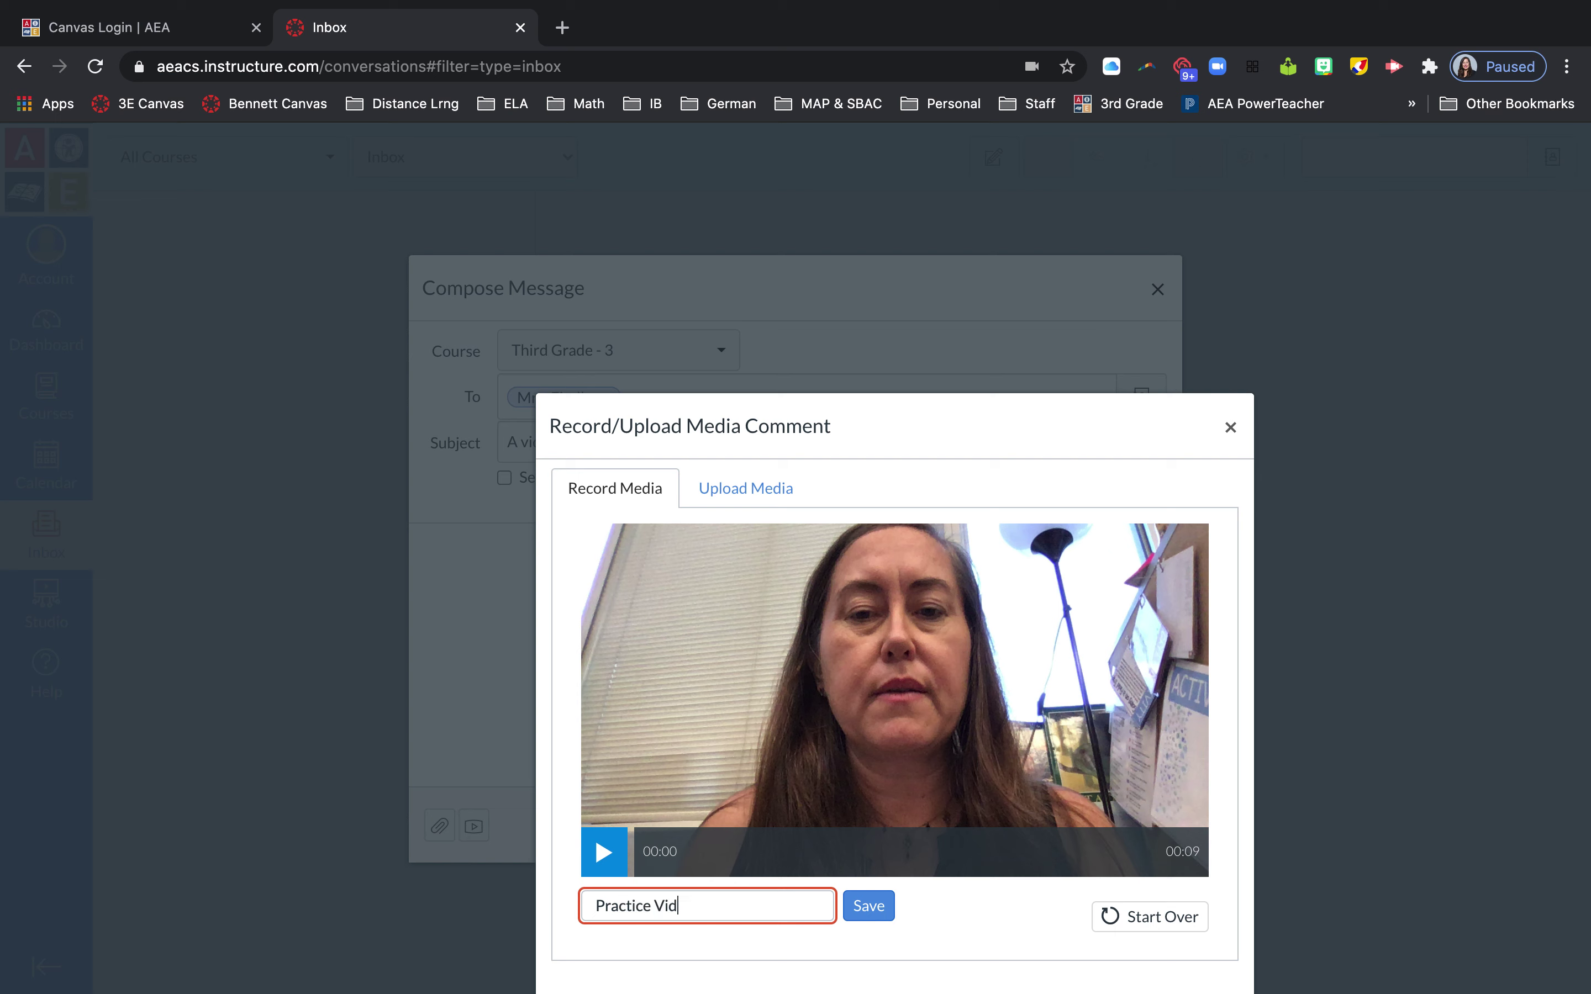
click(876, 908)
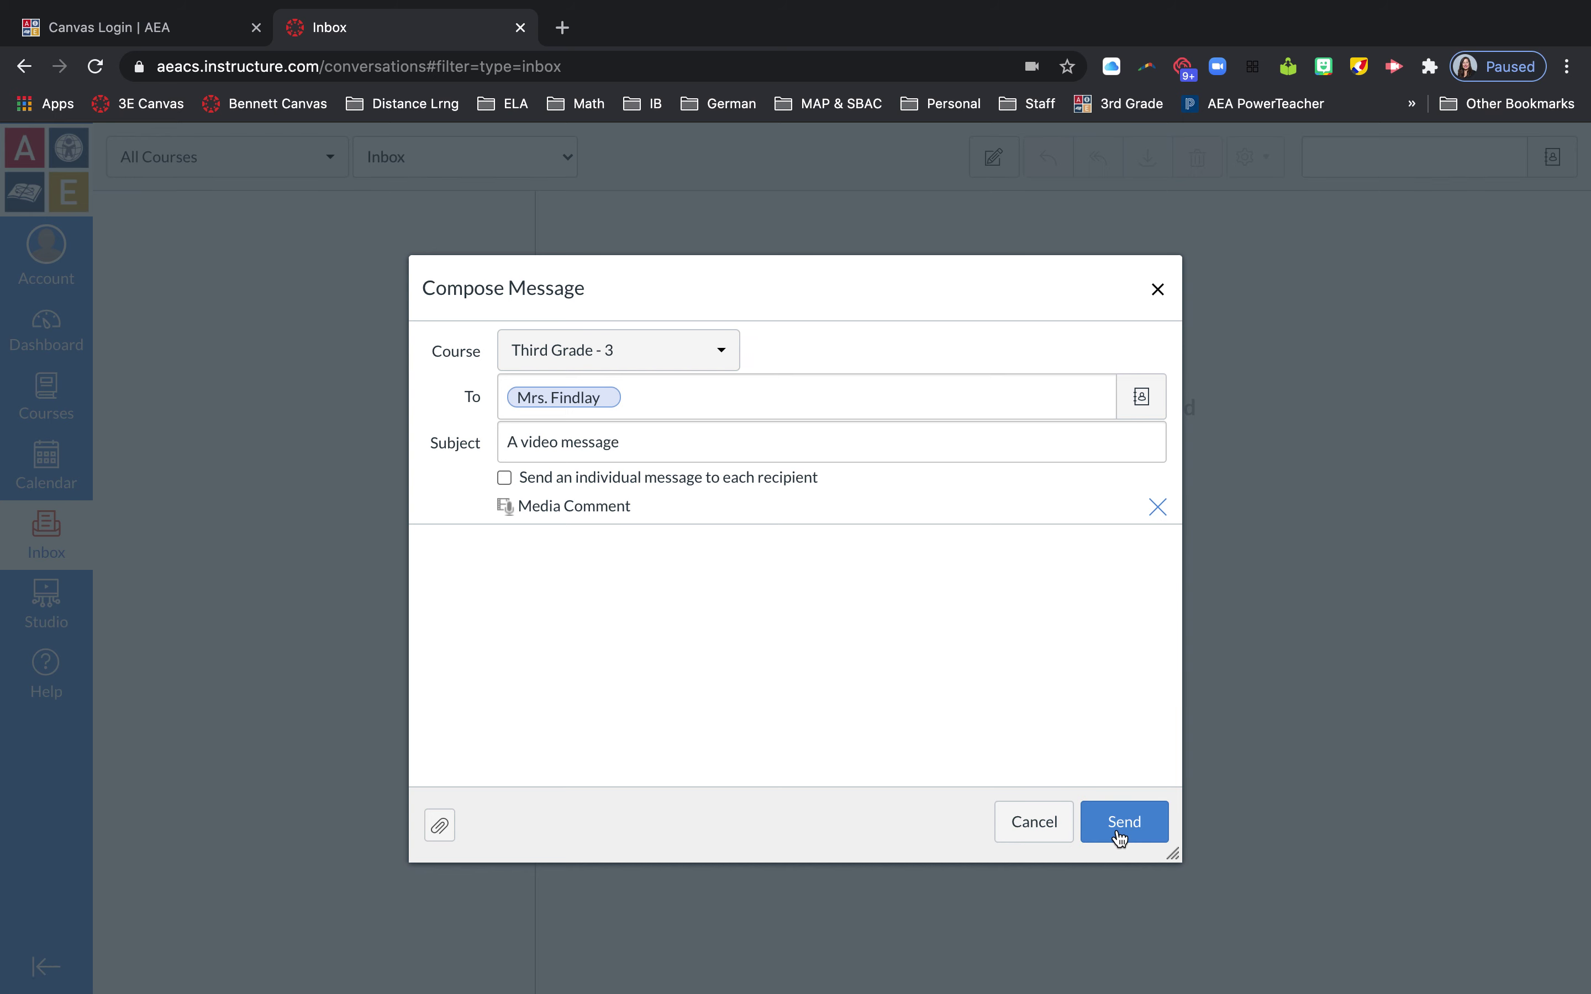
Write a brief note saying a video was sent, add a sign-off, and send the message to the teacher.
click(779, 569)
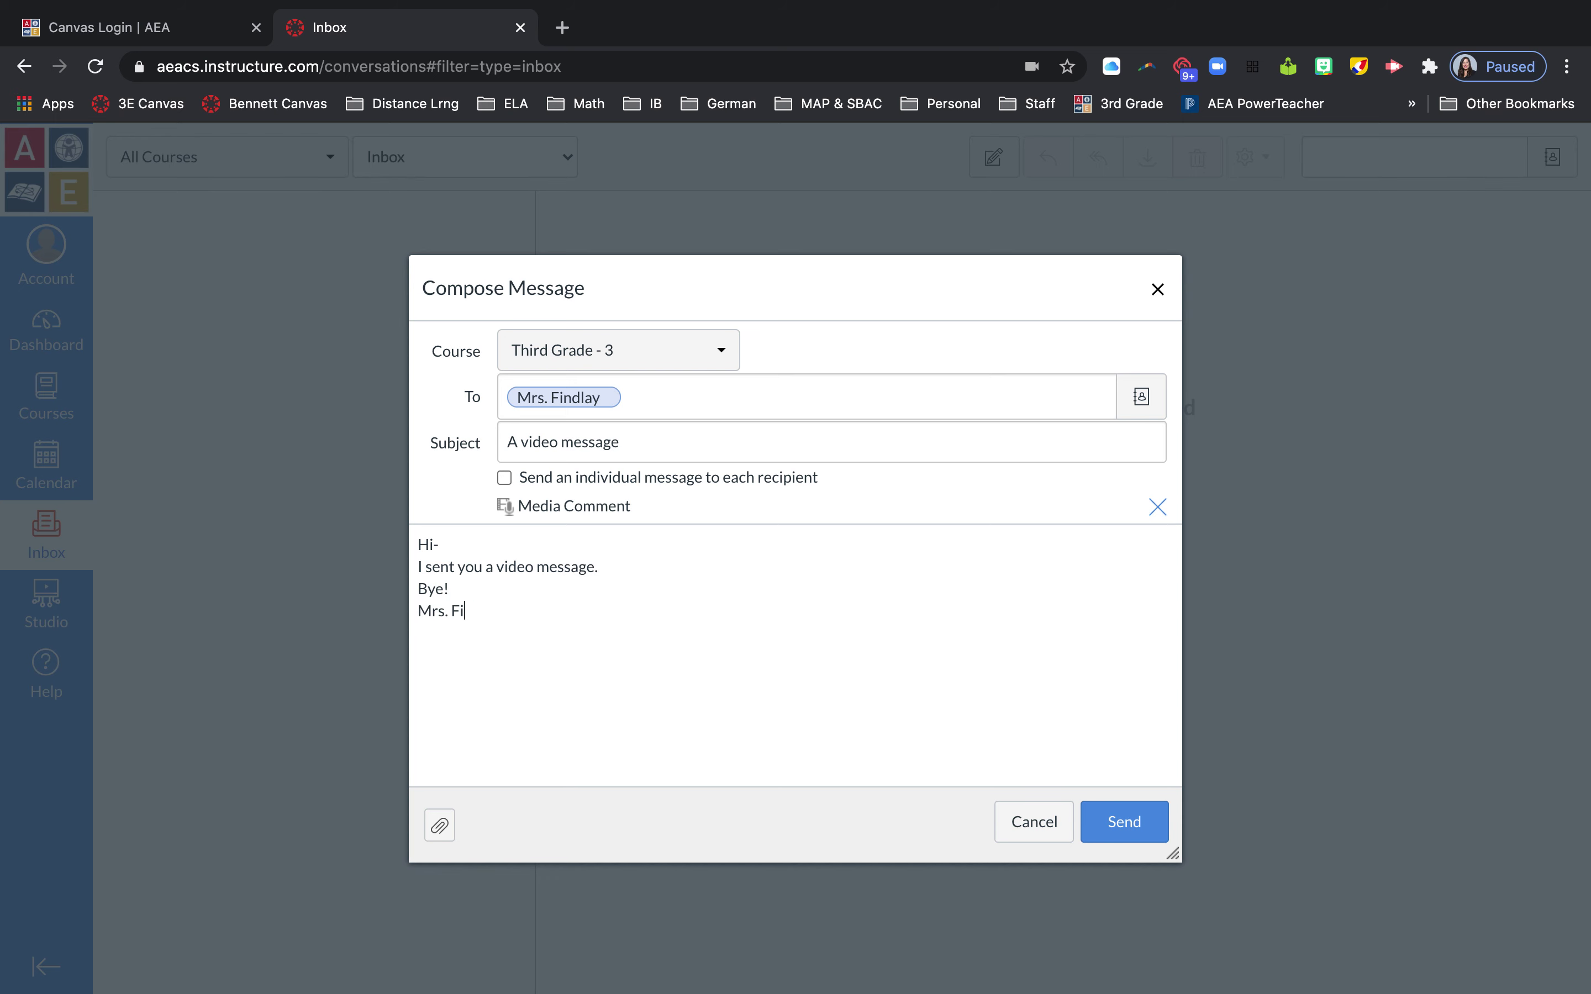
click(1121, 830)
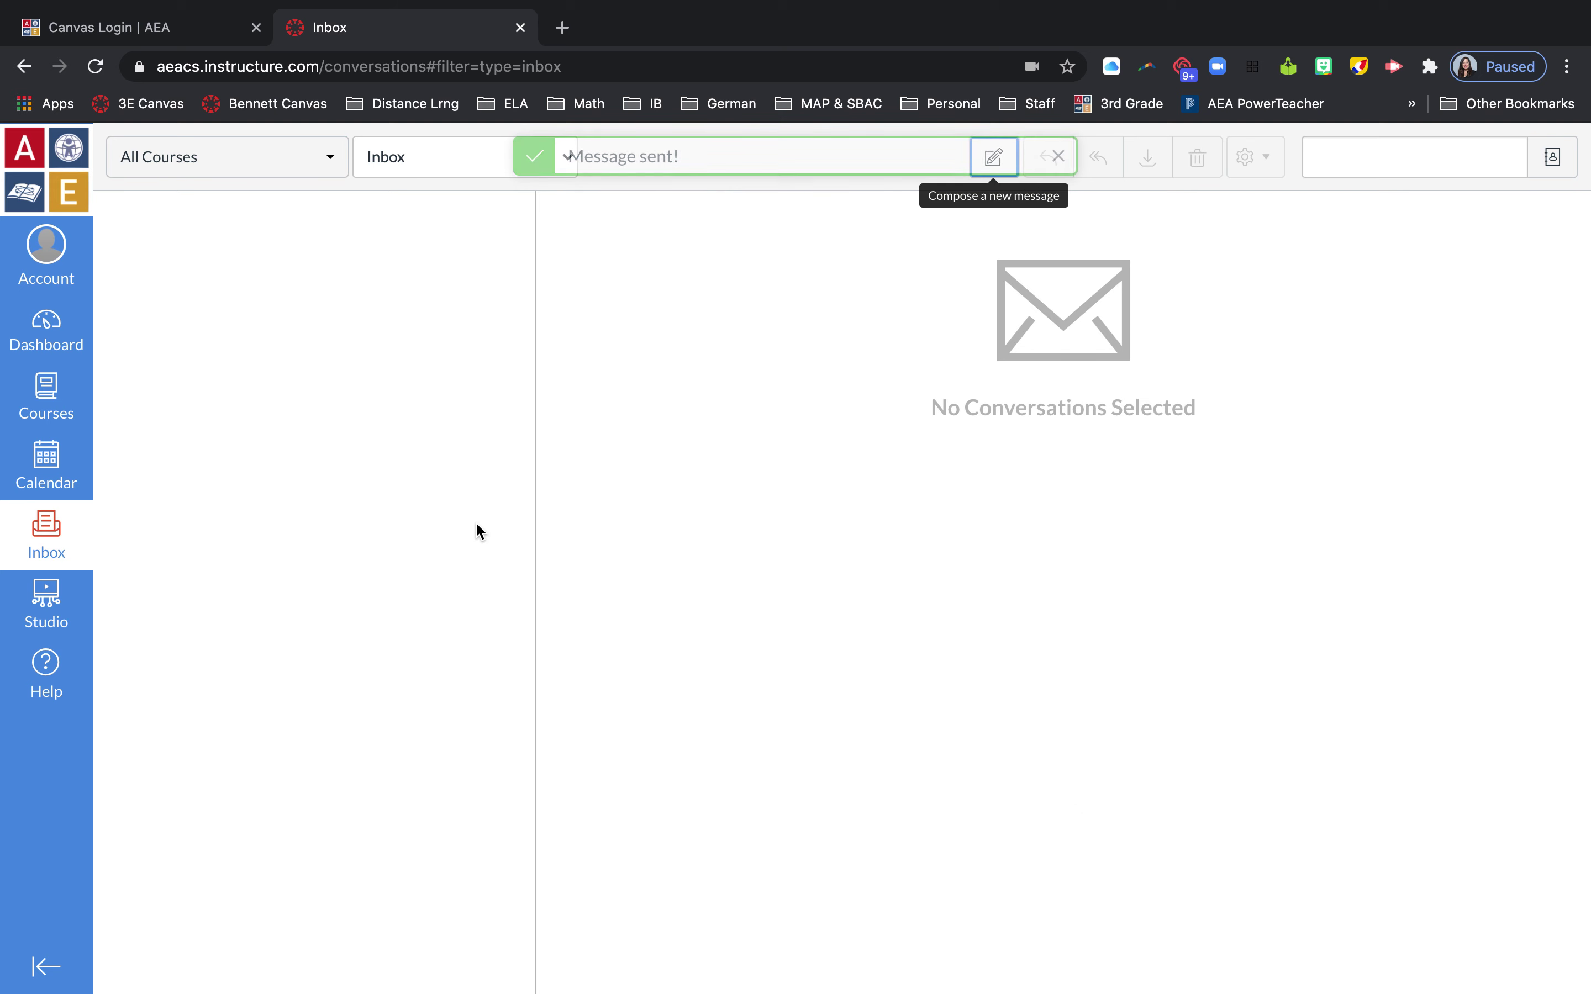
Open the August 2020 calendar and check the details of the crossed-out Get to know your peers assignment.
click(51, 472)
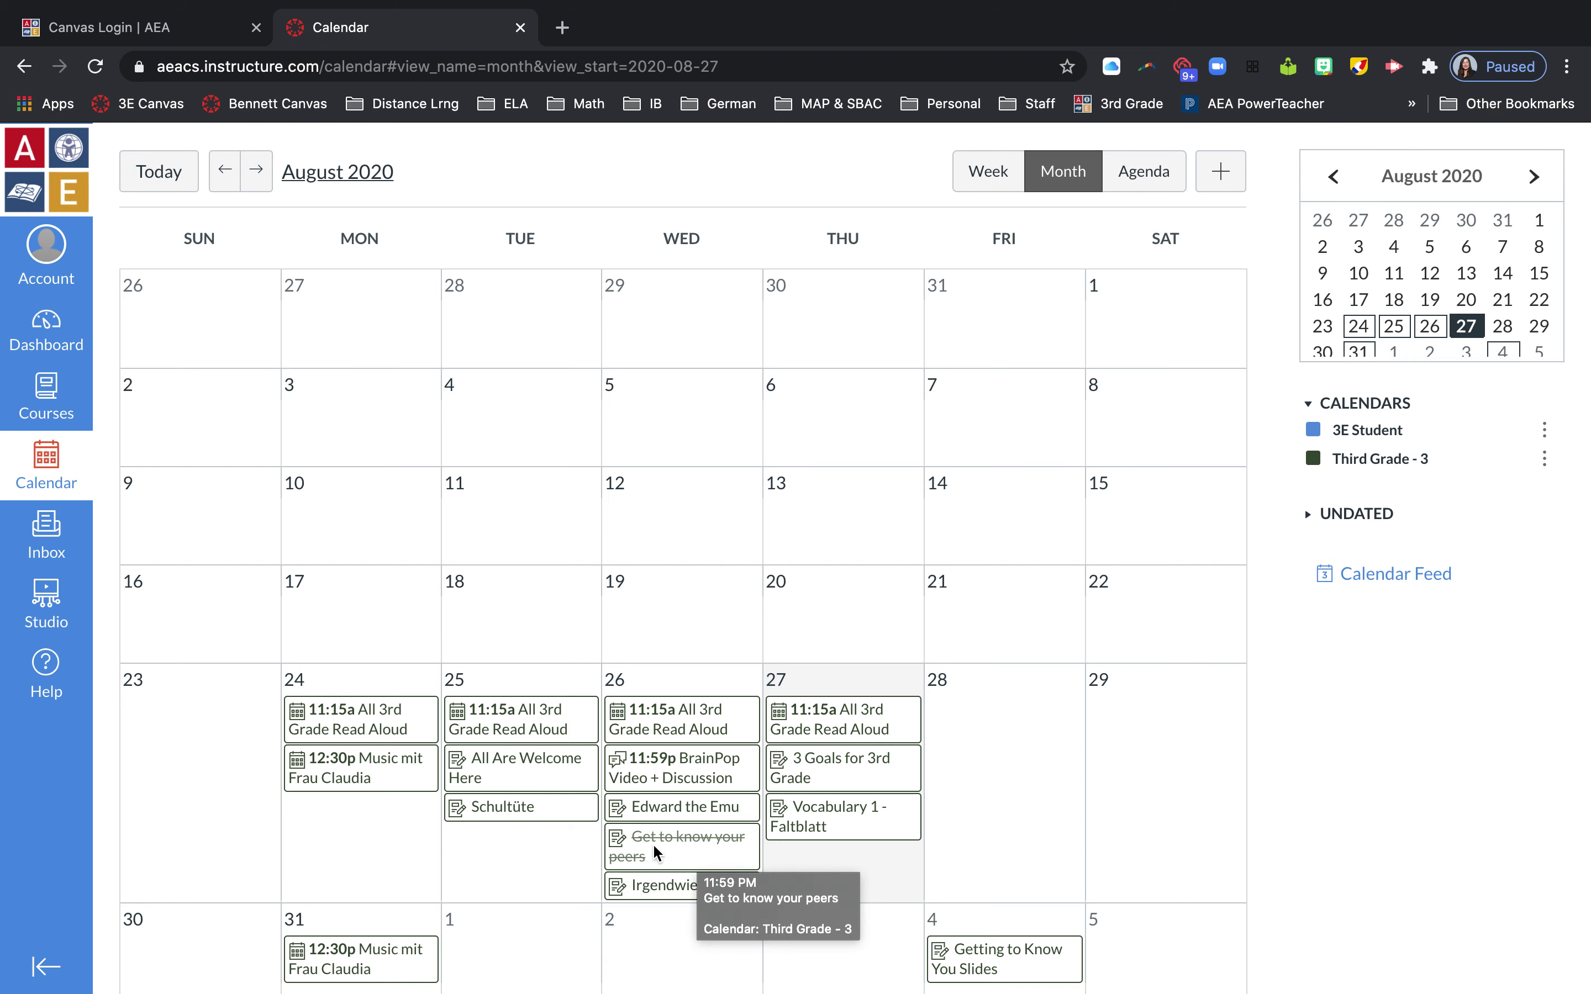
click(681, 840)
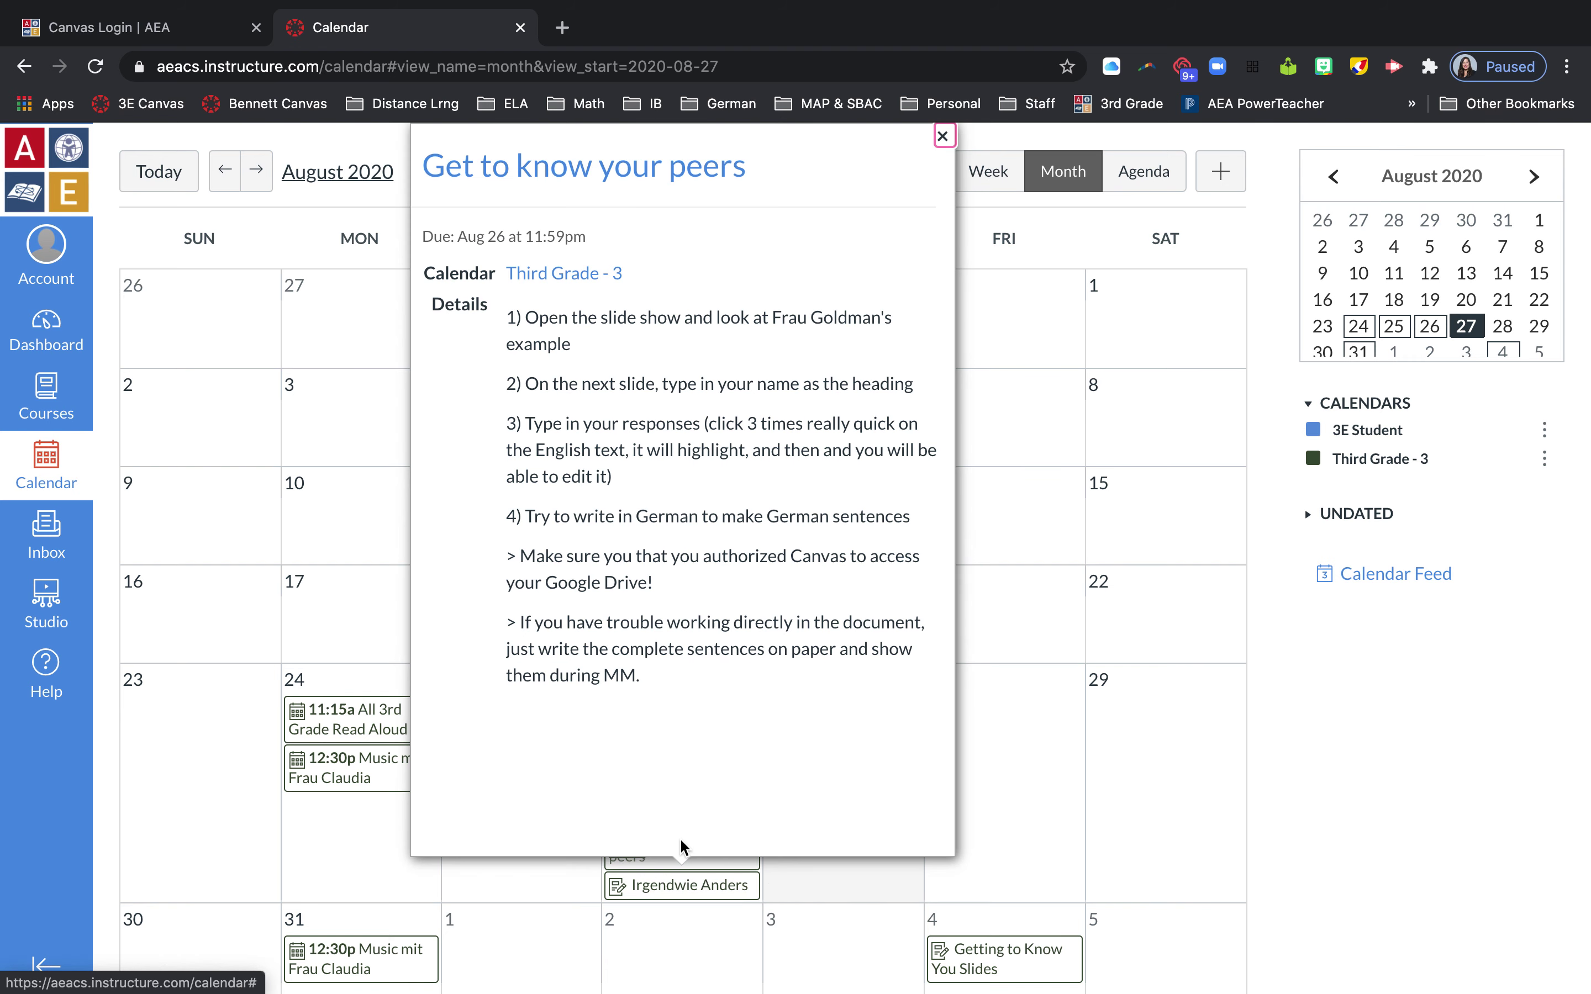
scroll(652, 573, down, 5)
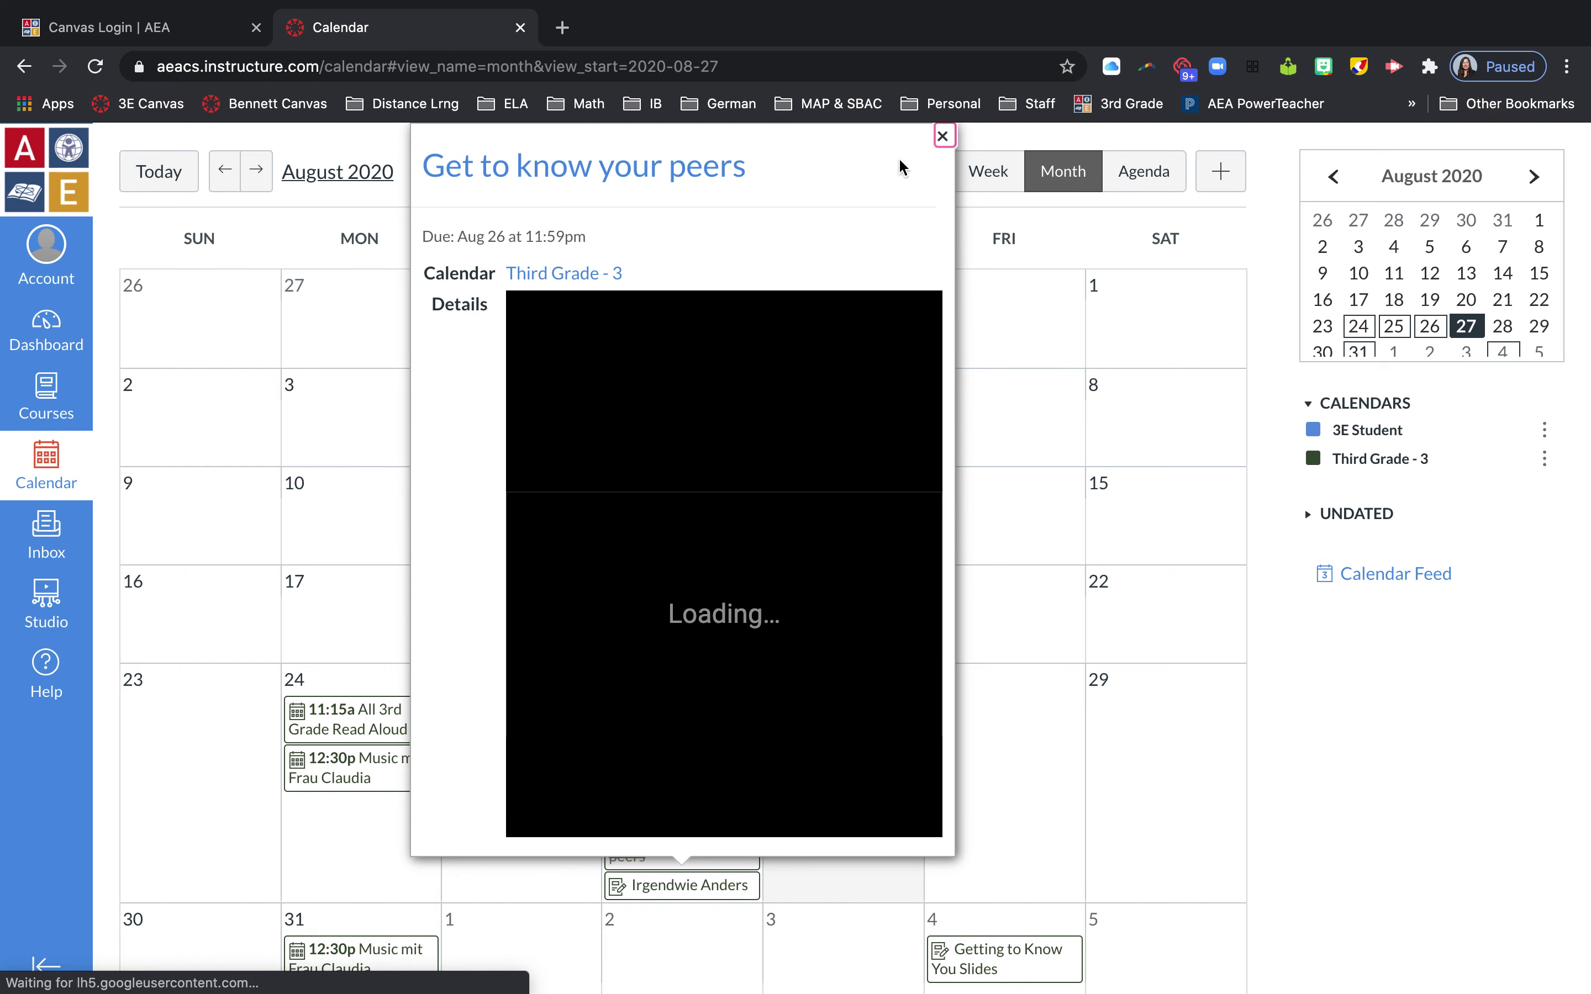
click(941, 136)
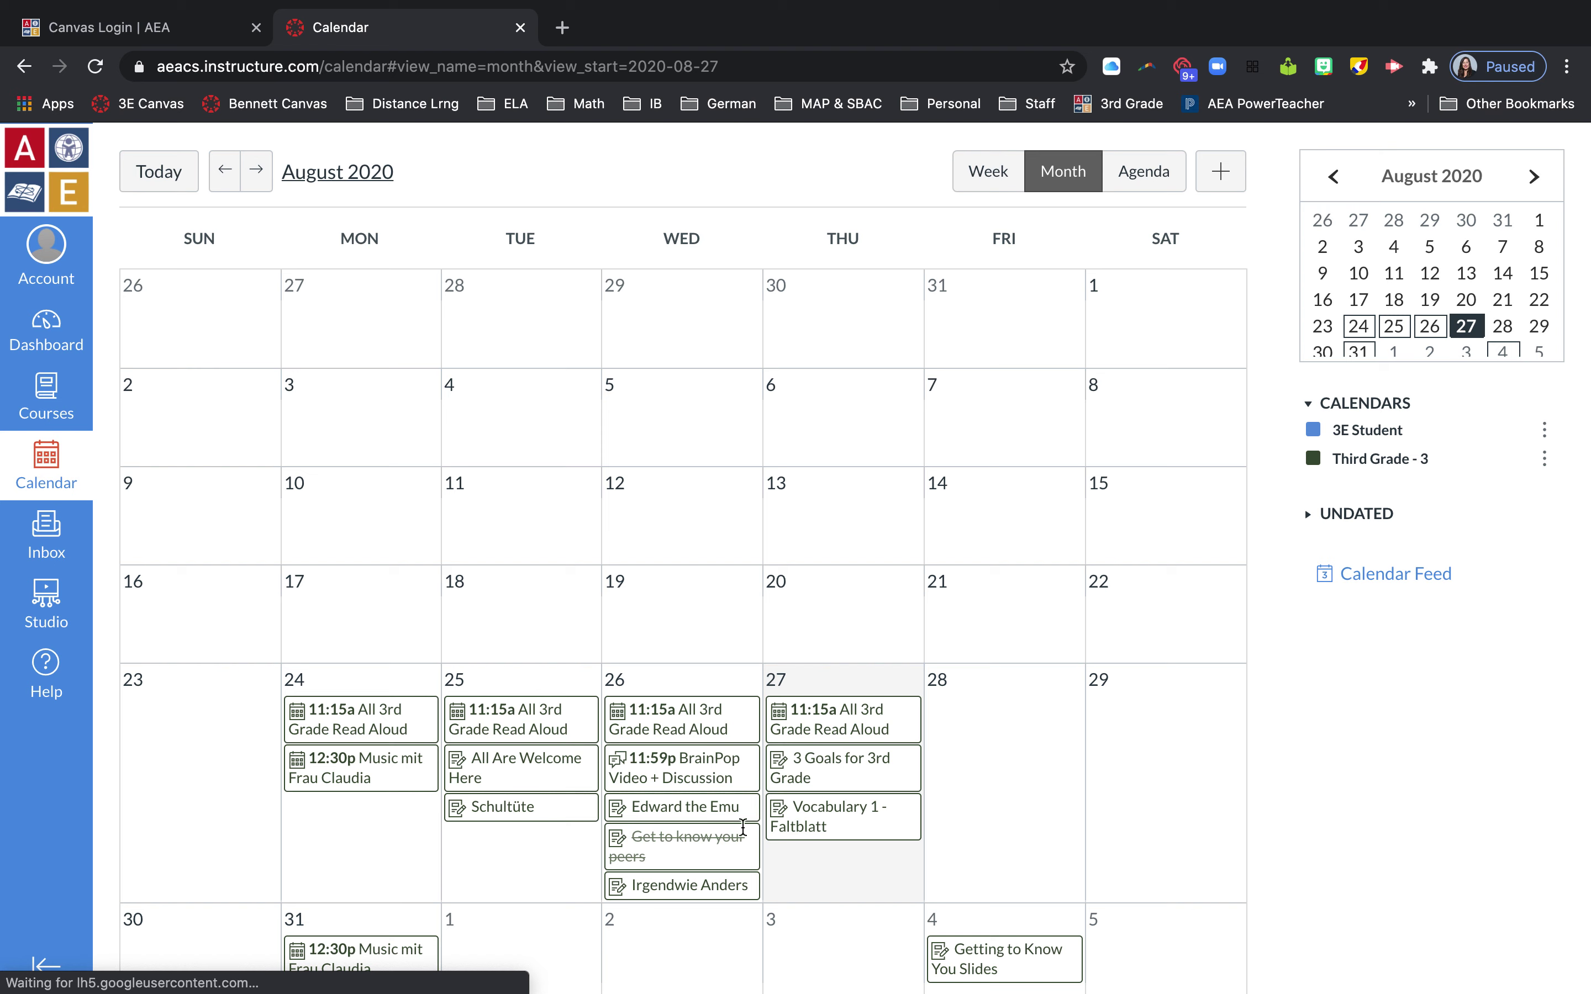
Bring up the 3 Goals for 3rd Grade event details in the calendar.
click(834, 763)
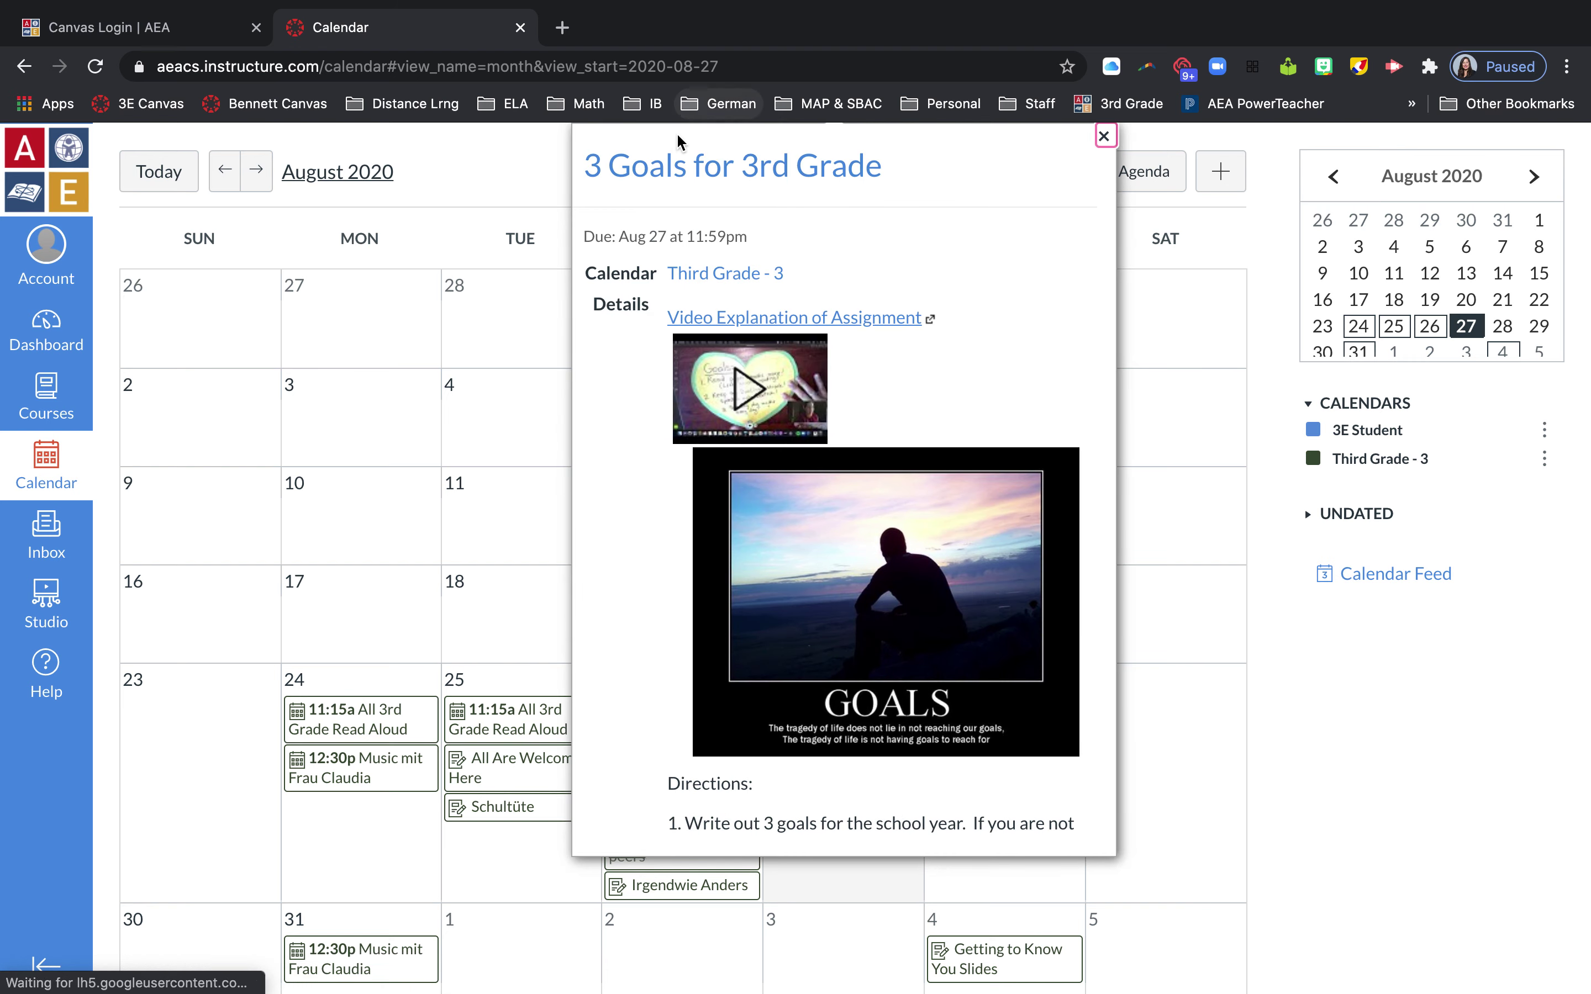
click(1102, 138)
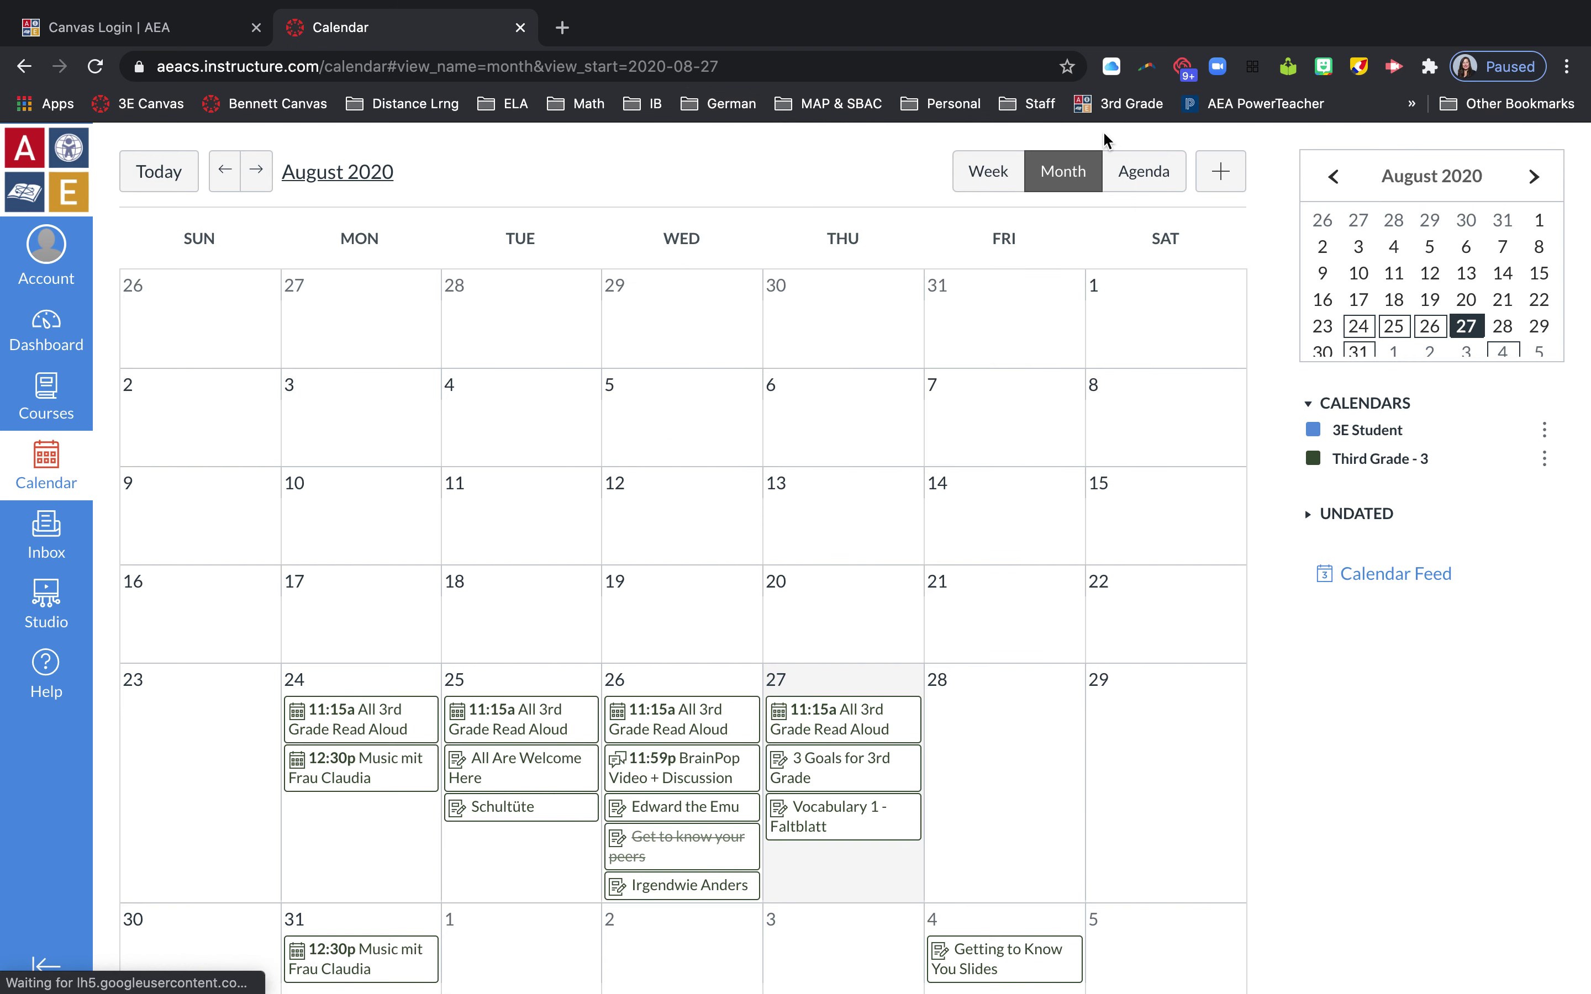
click(833, 757)
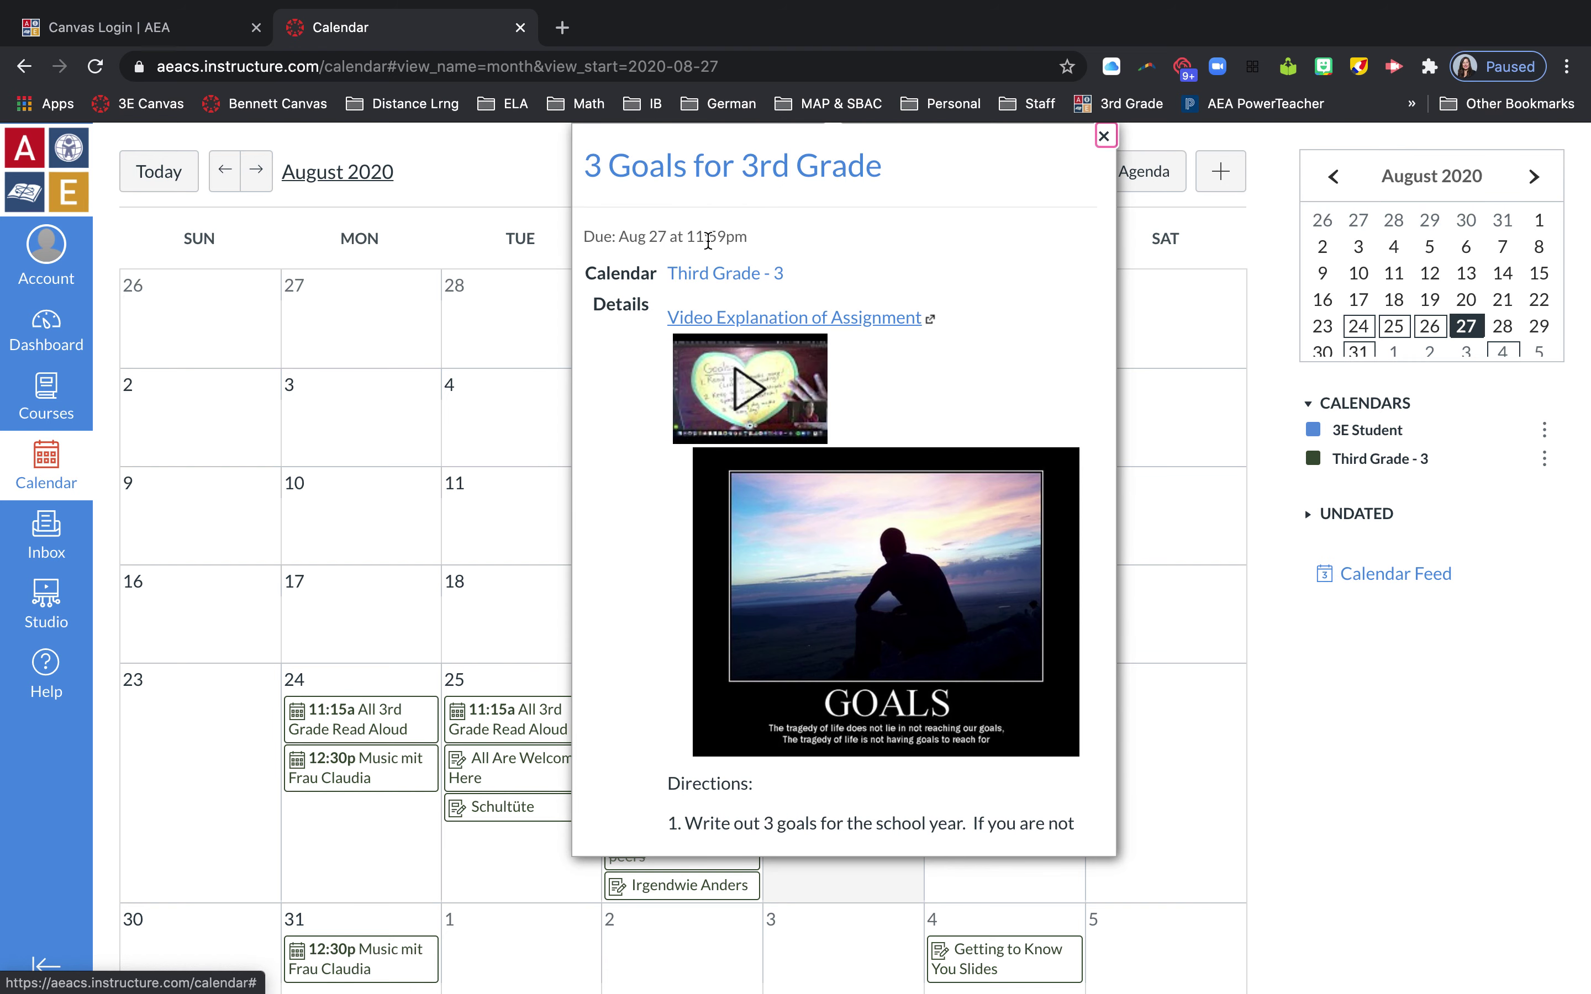
Open the 3 Goals for 3rd Grade assignment page and read through its directions.
click(705, 183)
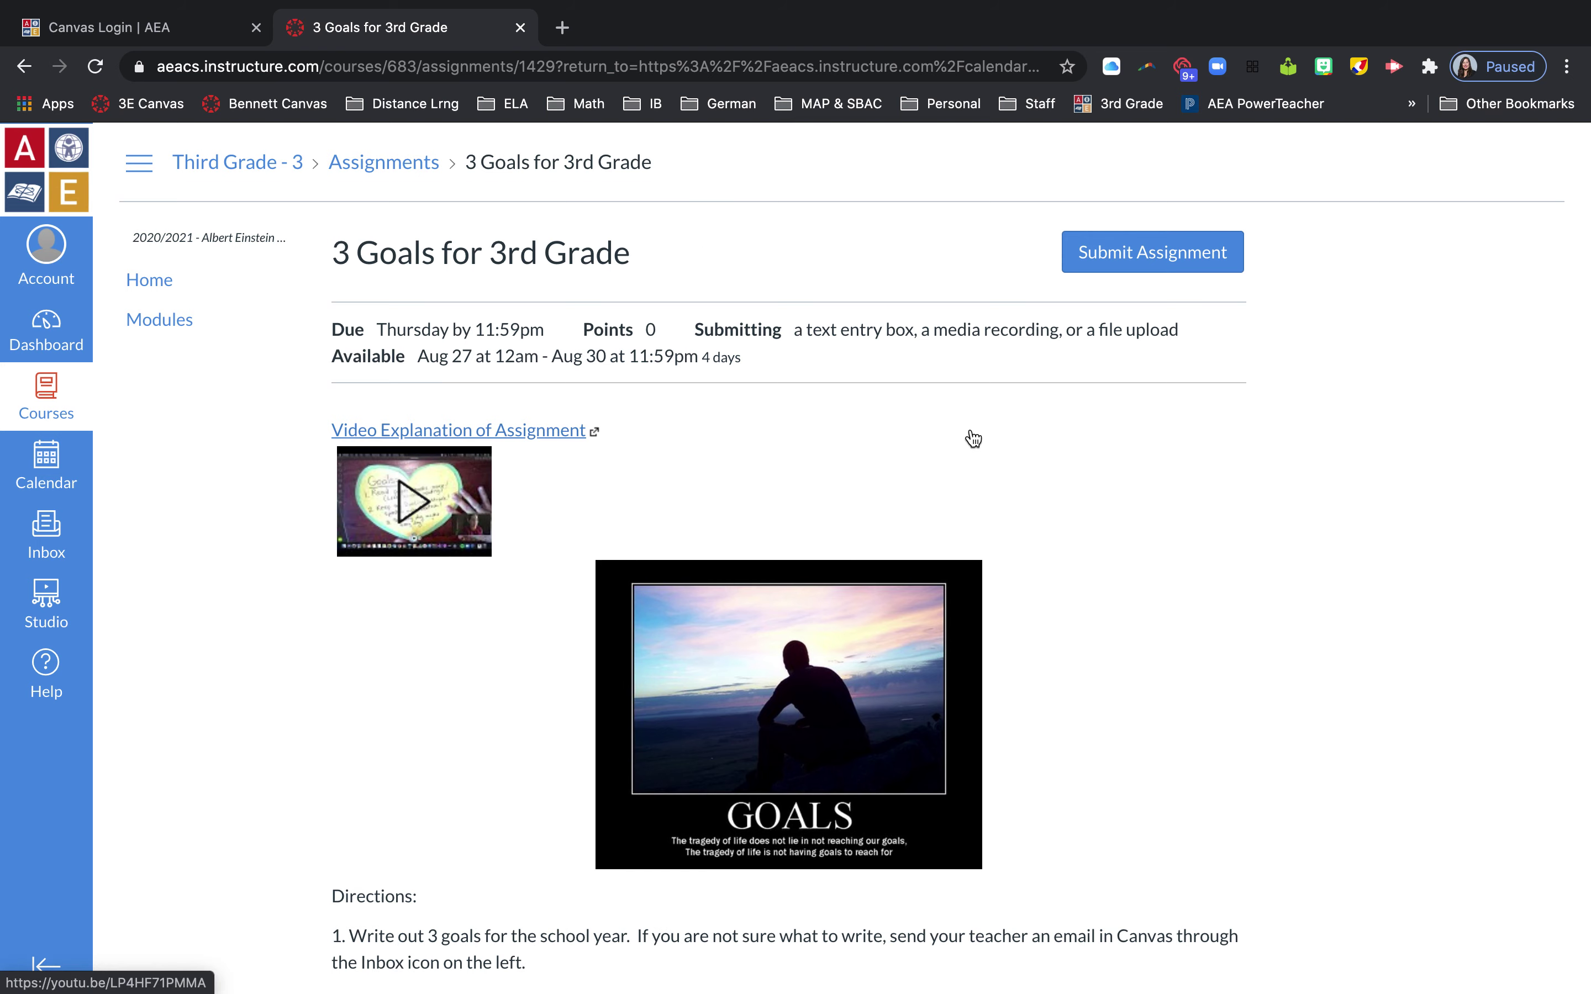
scroll(745, 668, down, 4)
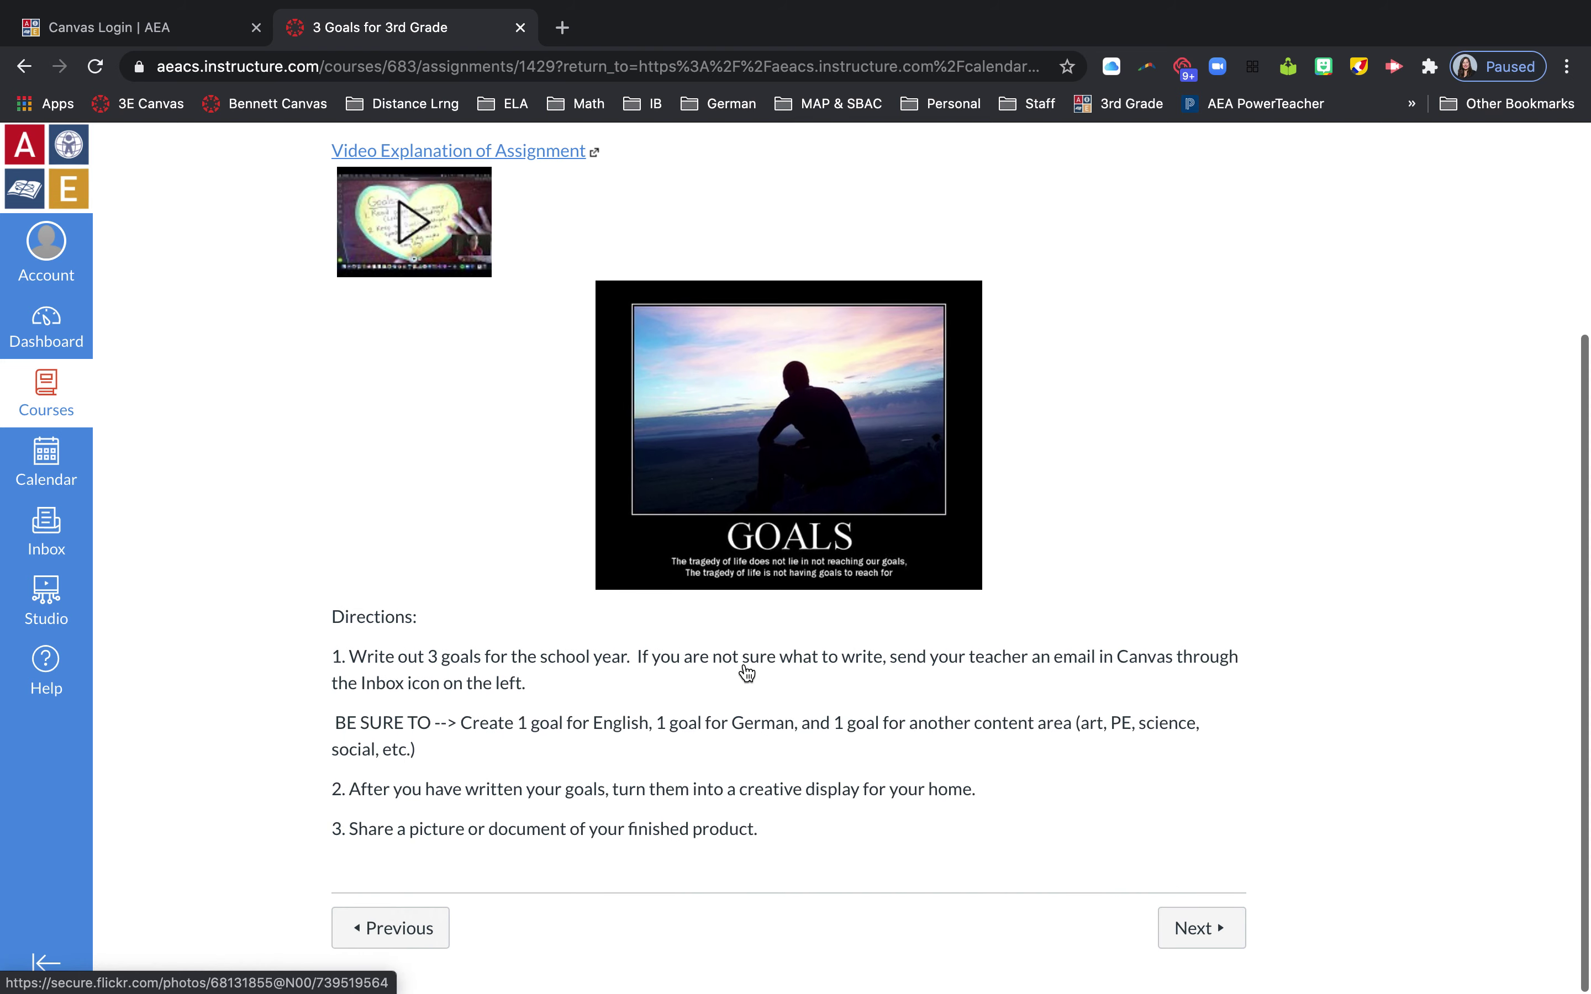
scroll(744, 663, up, 4)
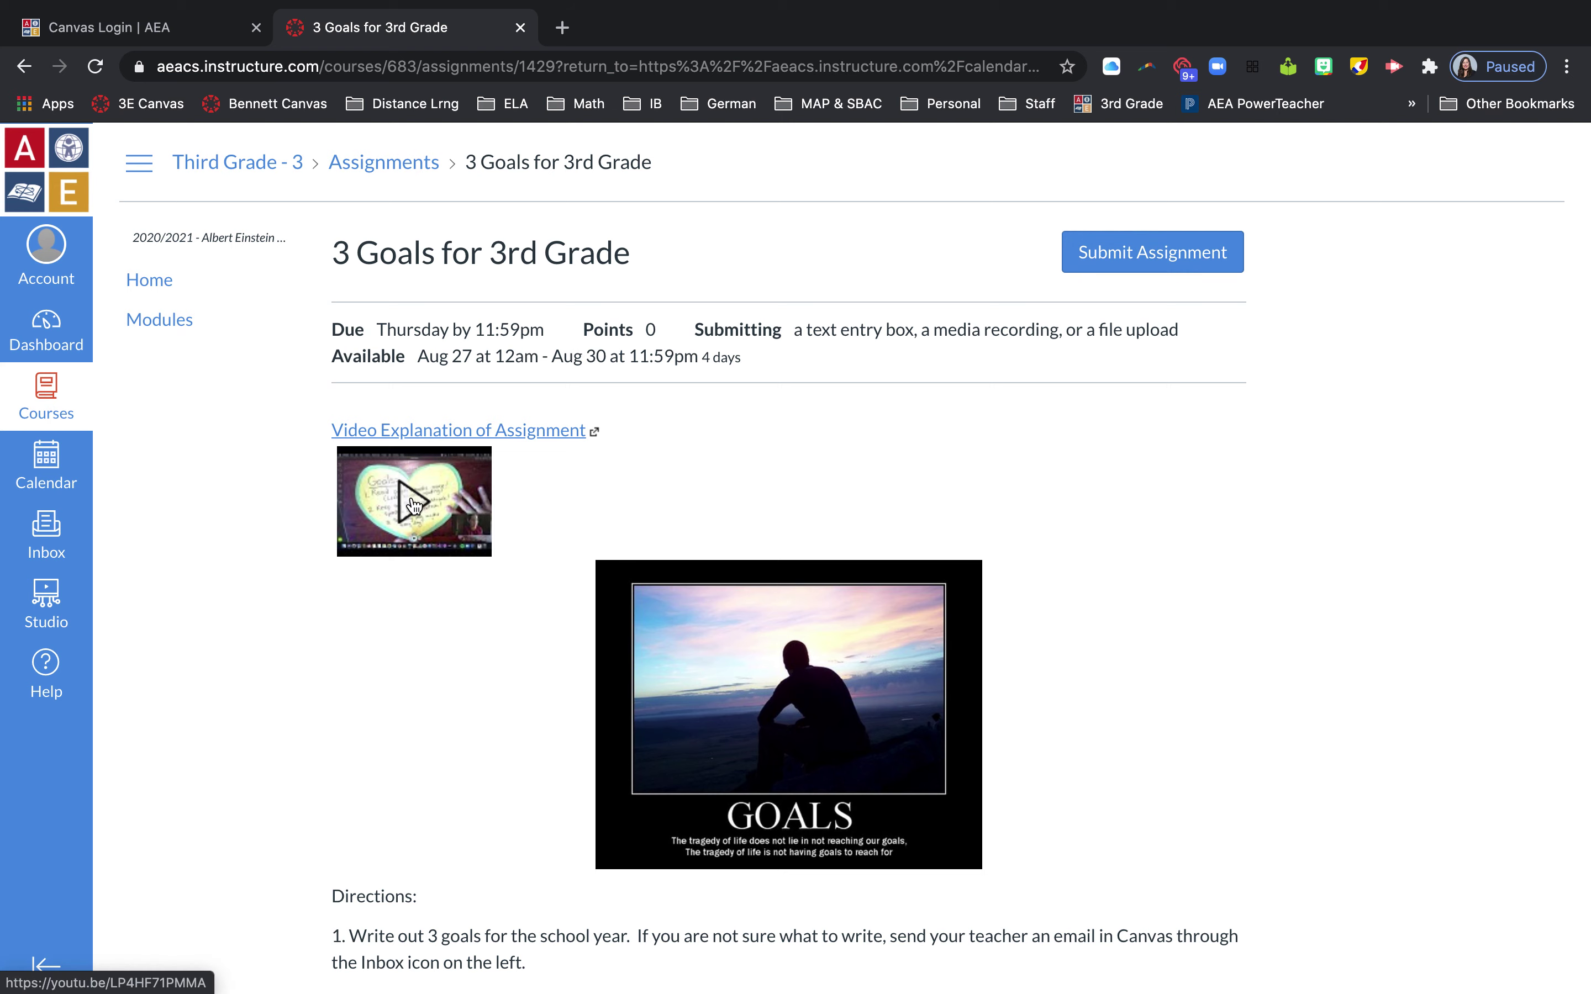
scroll(405, 547, down, 4)
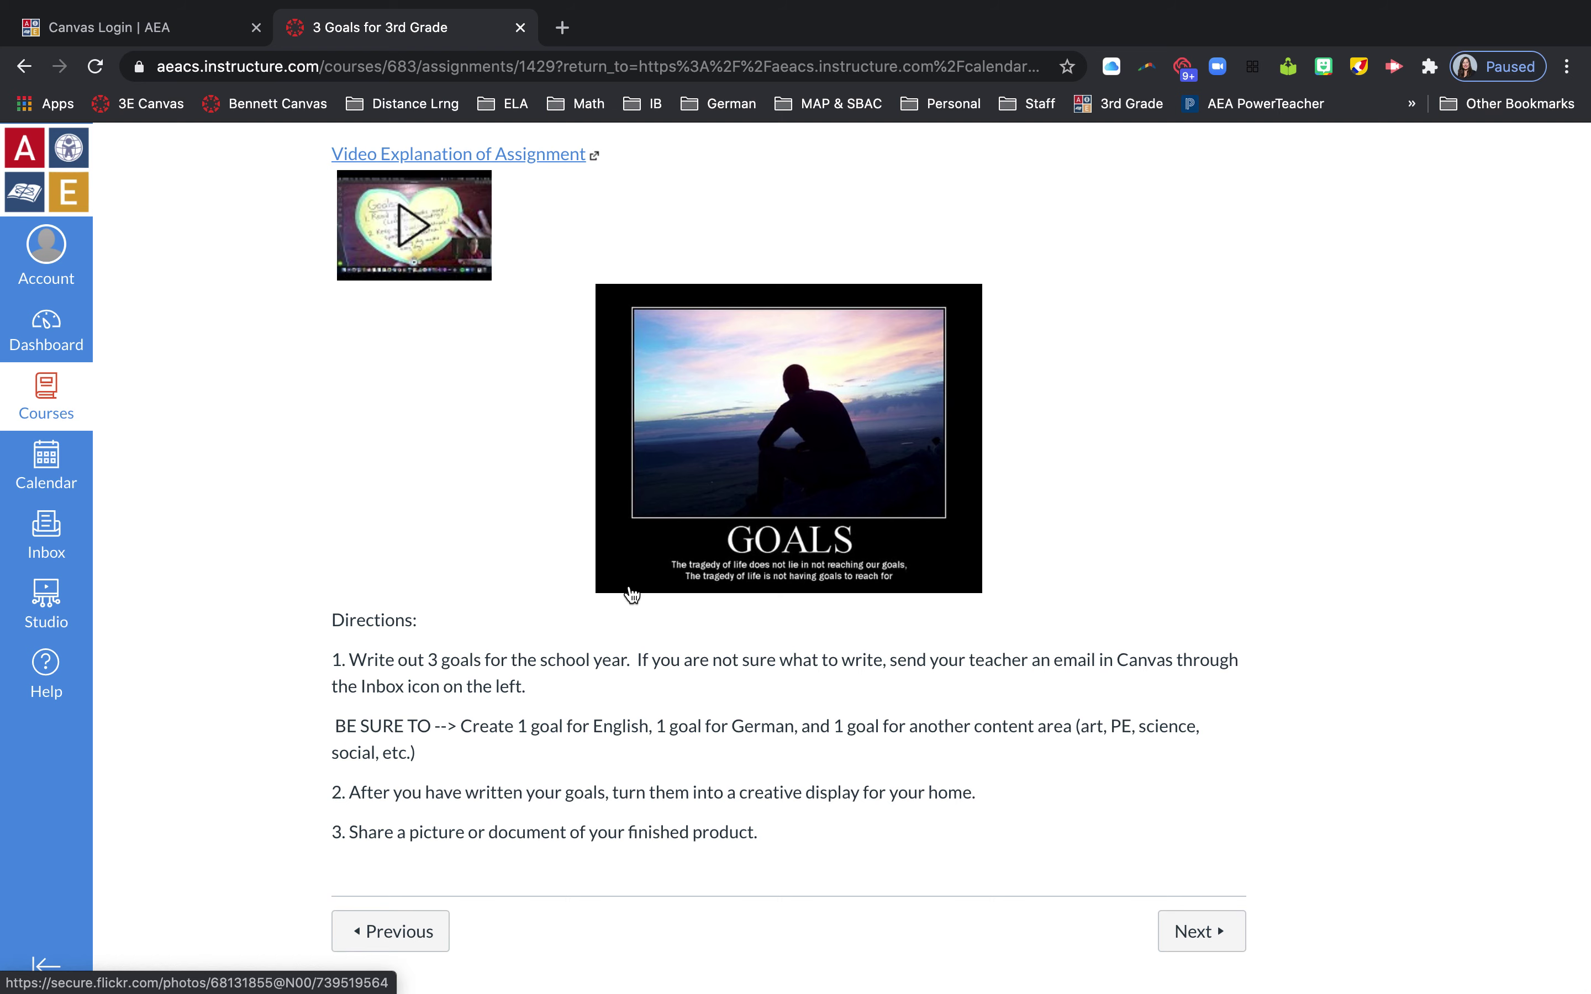
scroll(631, 595, up, 5)
Discard the started submission and reopen the 3 Goals for 3rd Grade page from its calendar event.
click(1108, 252)
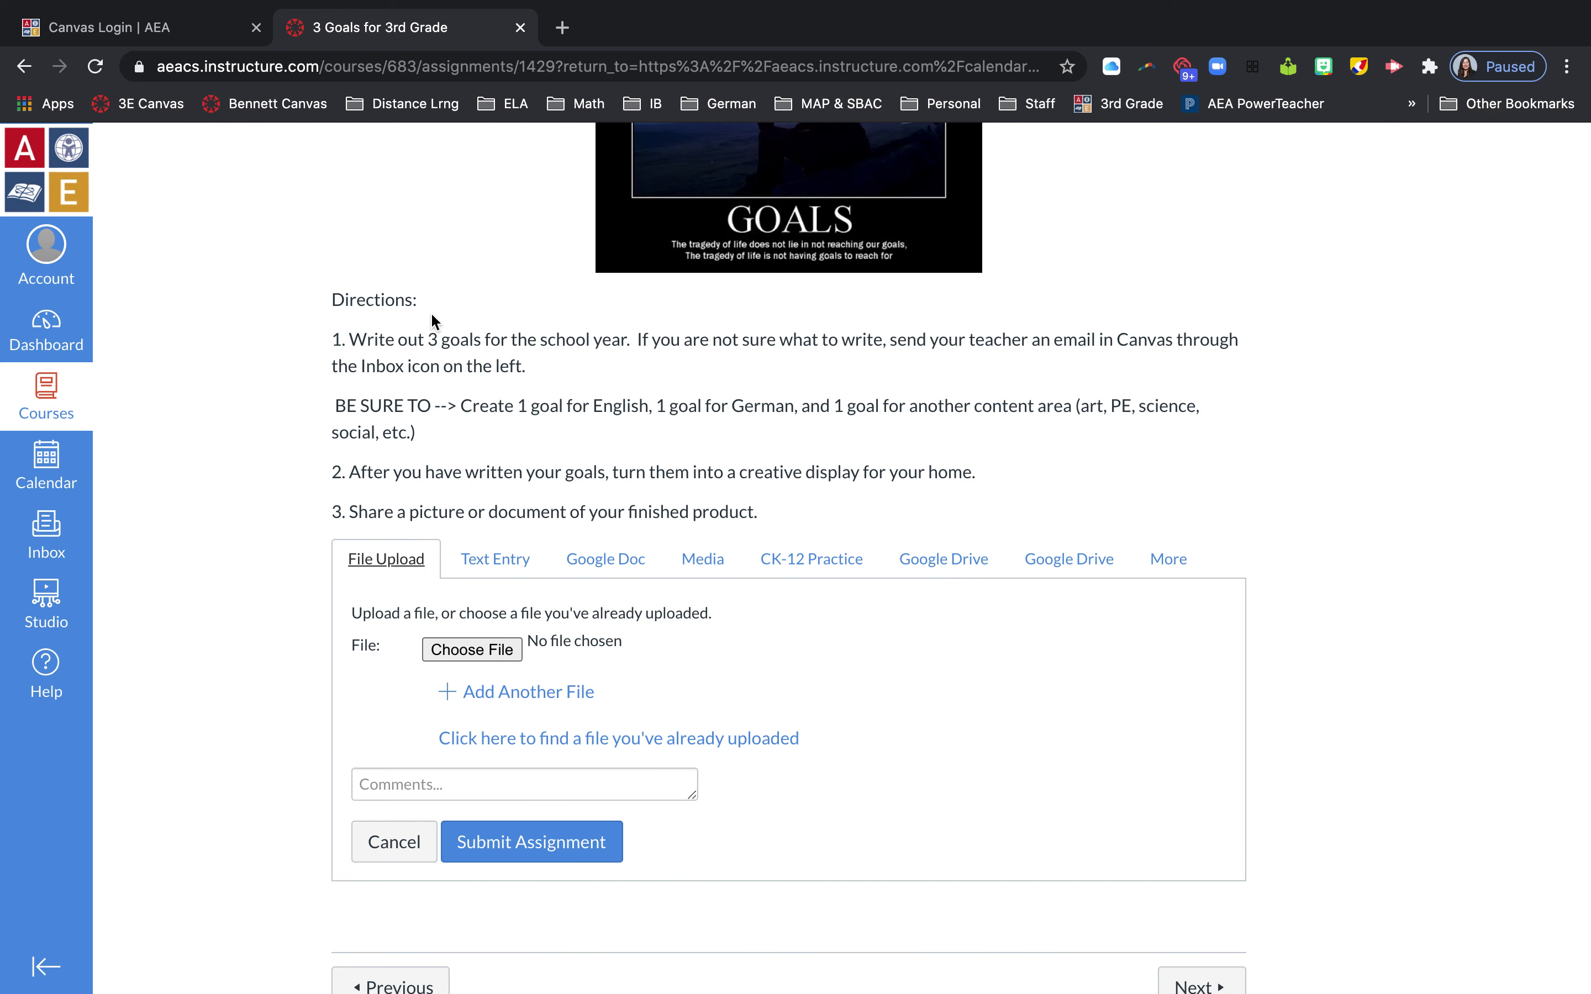
click(22, 69)
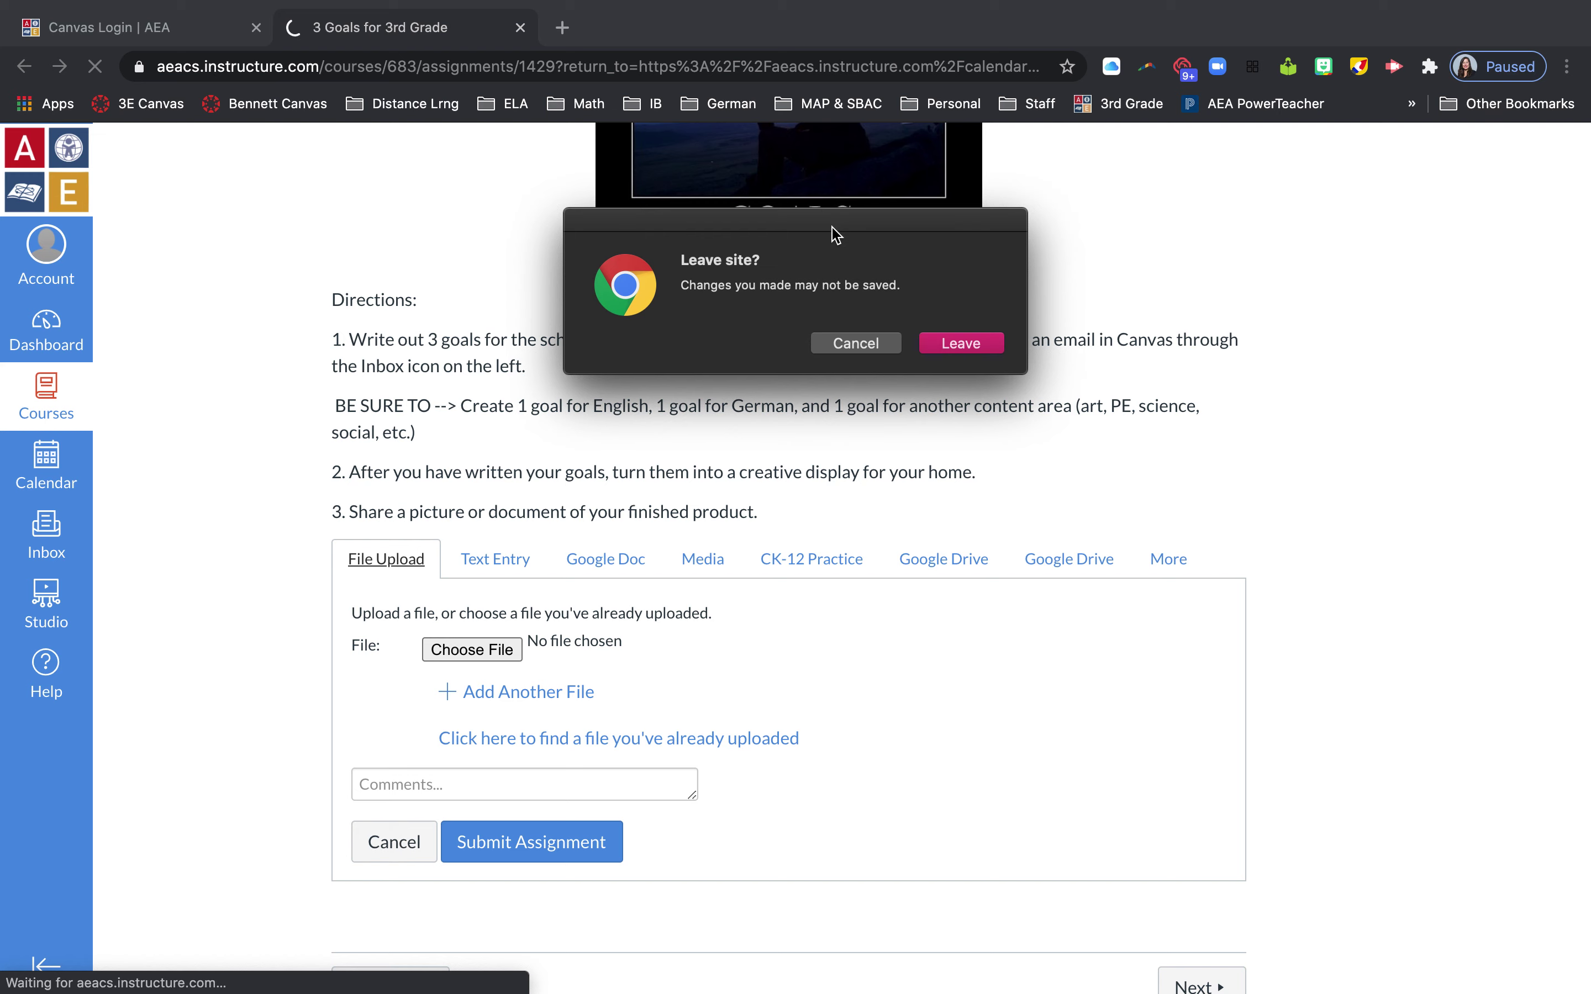
click(955, 343)
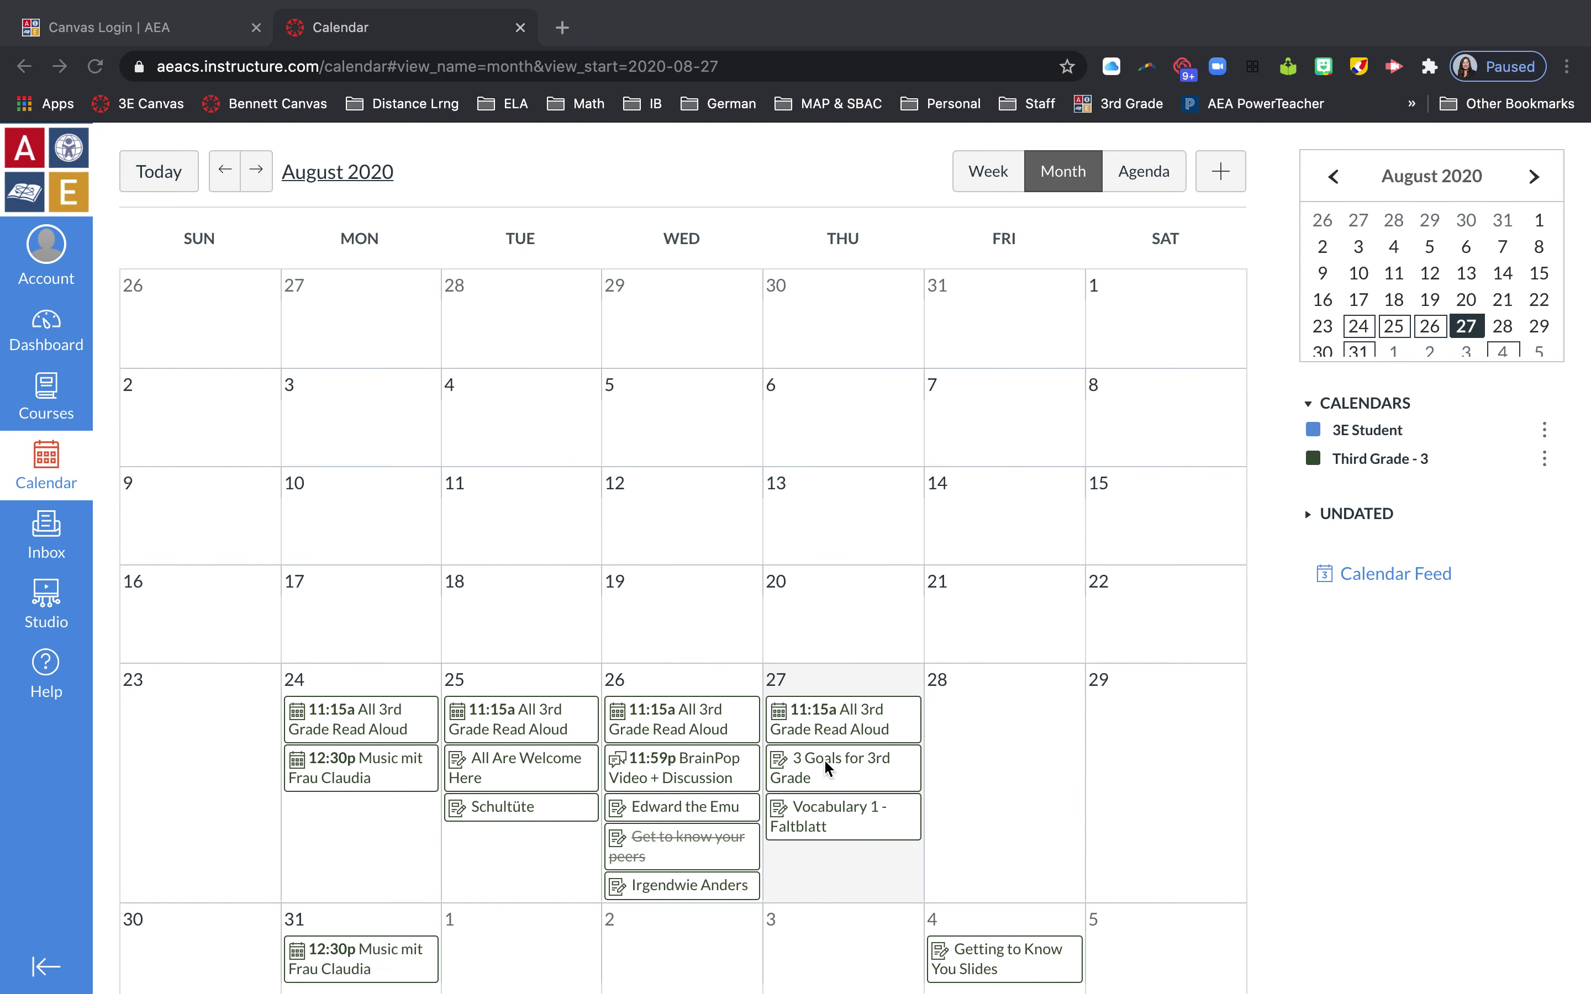
click(823, 759)
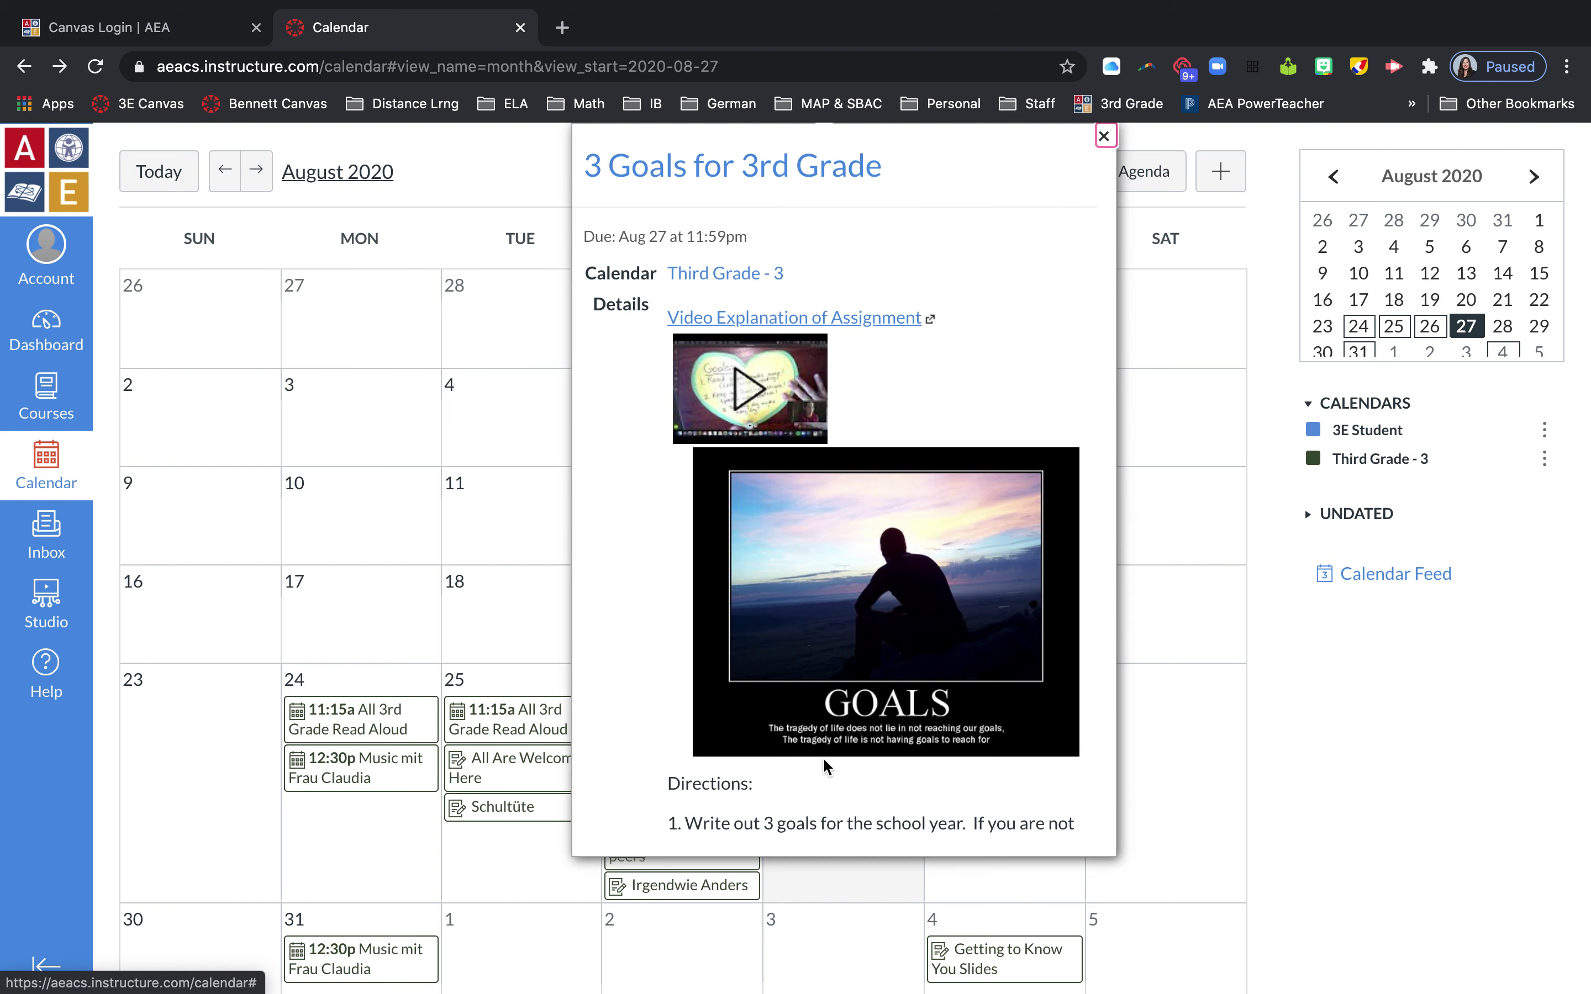
click(756, 165)
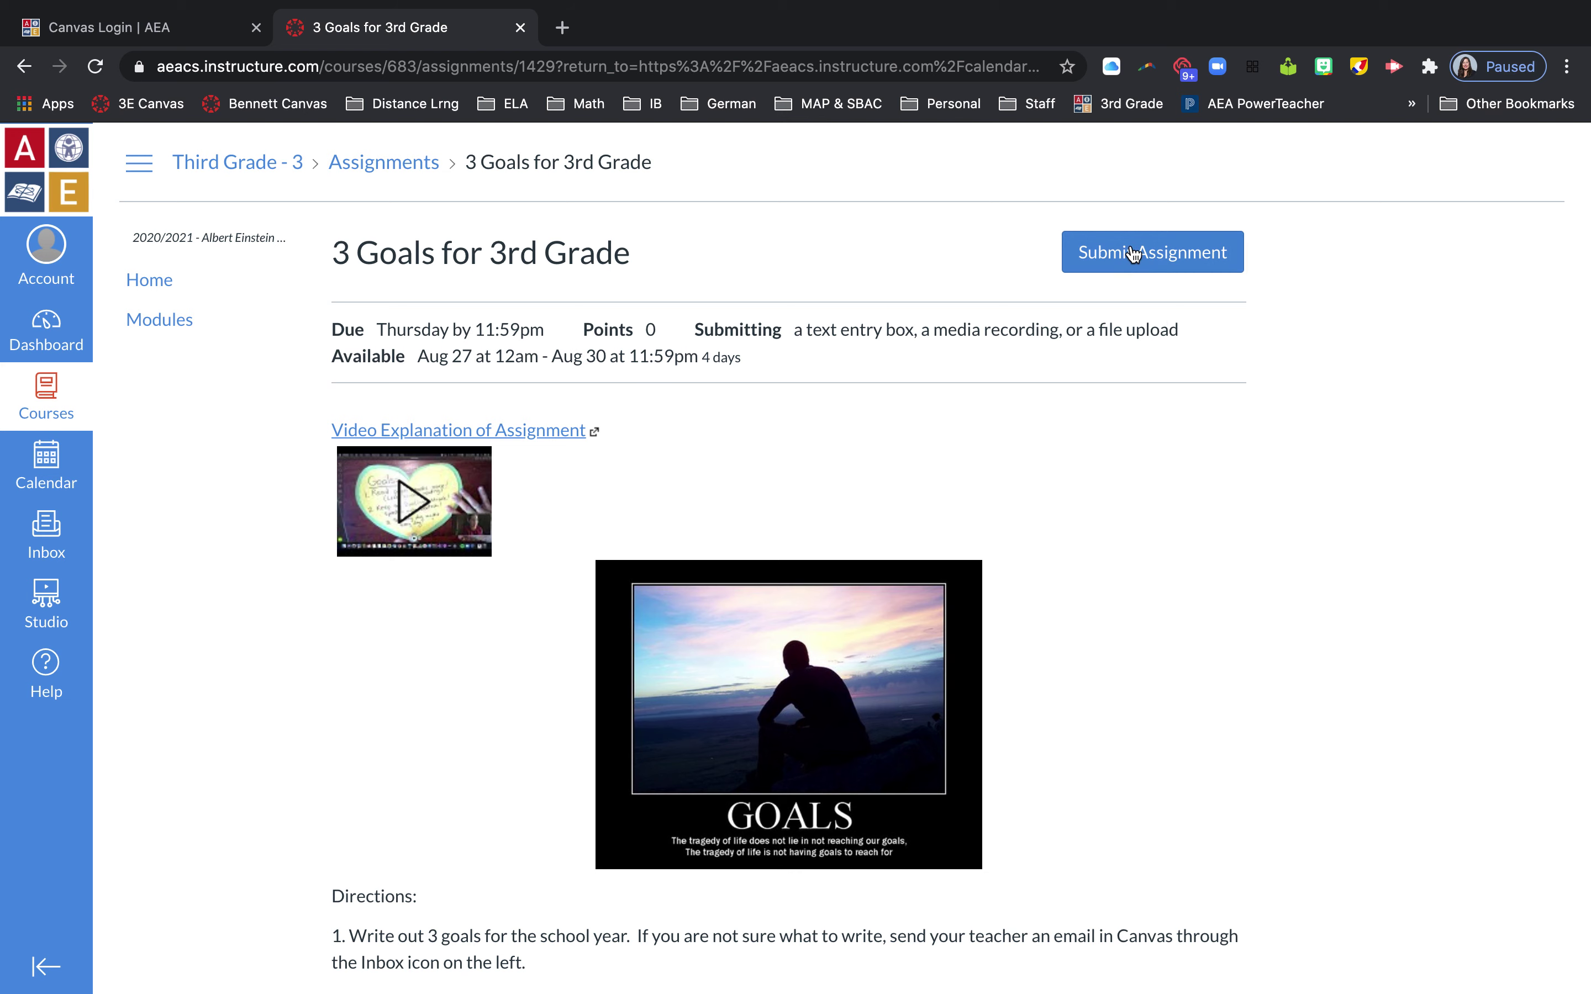
Start the goals submission and type 'My 3 goals are...' in the Text Entry editor.
click(1132, 254)
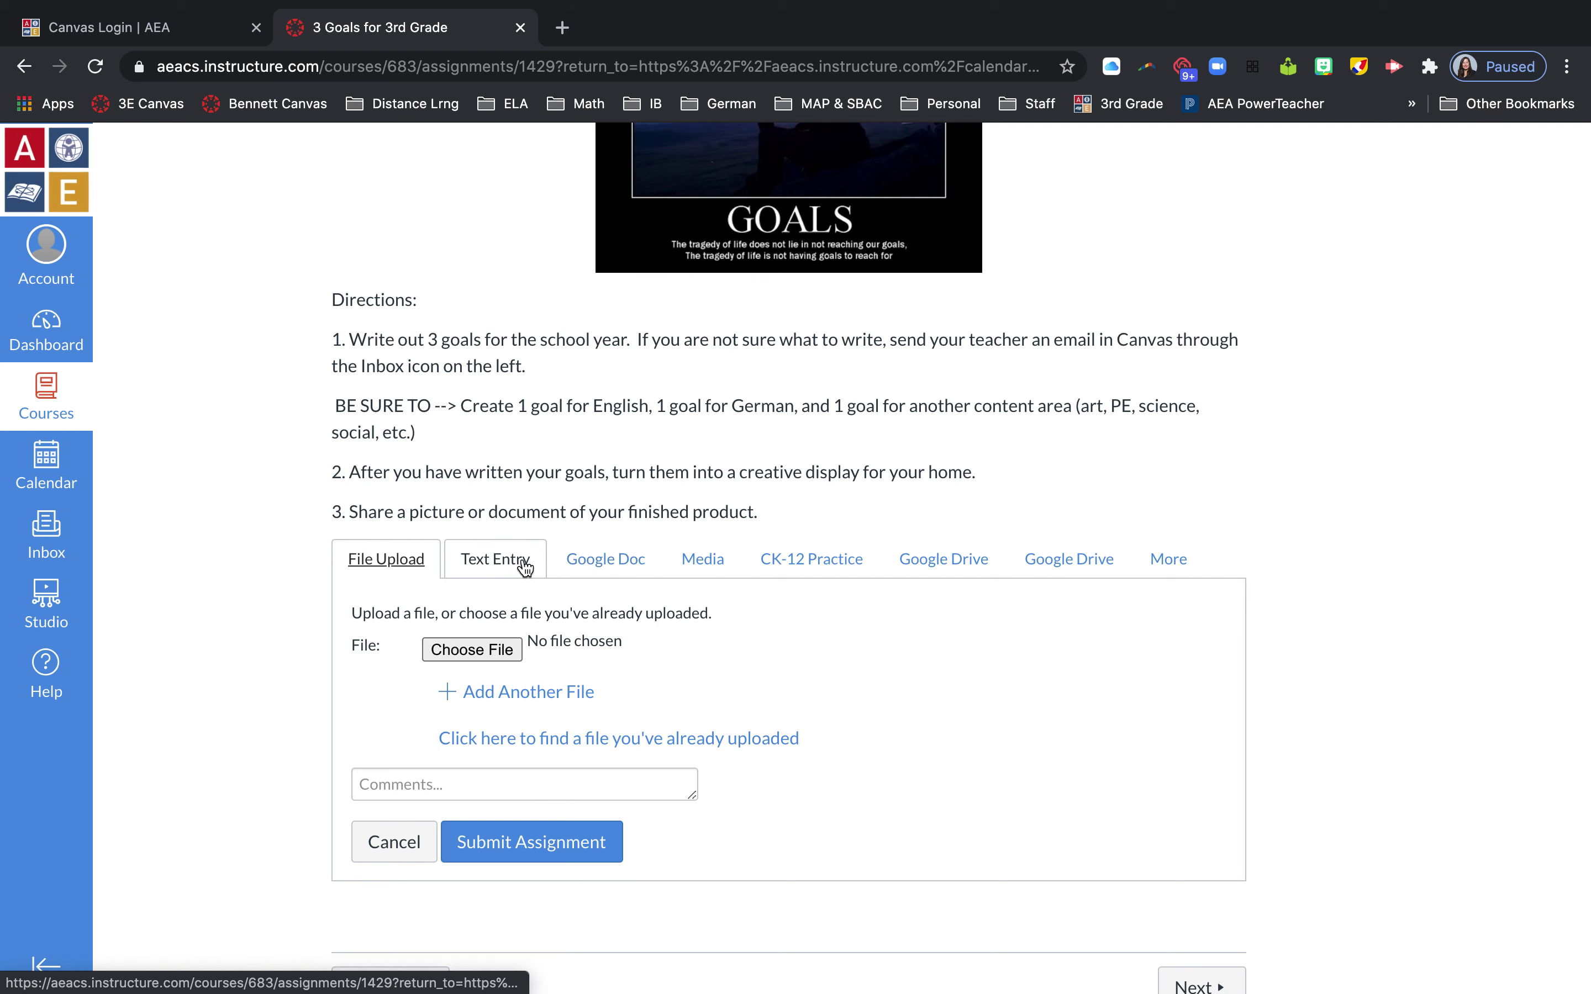
click(501, 560)
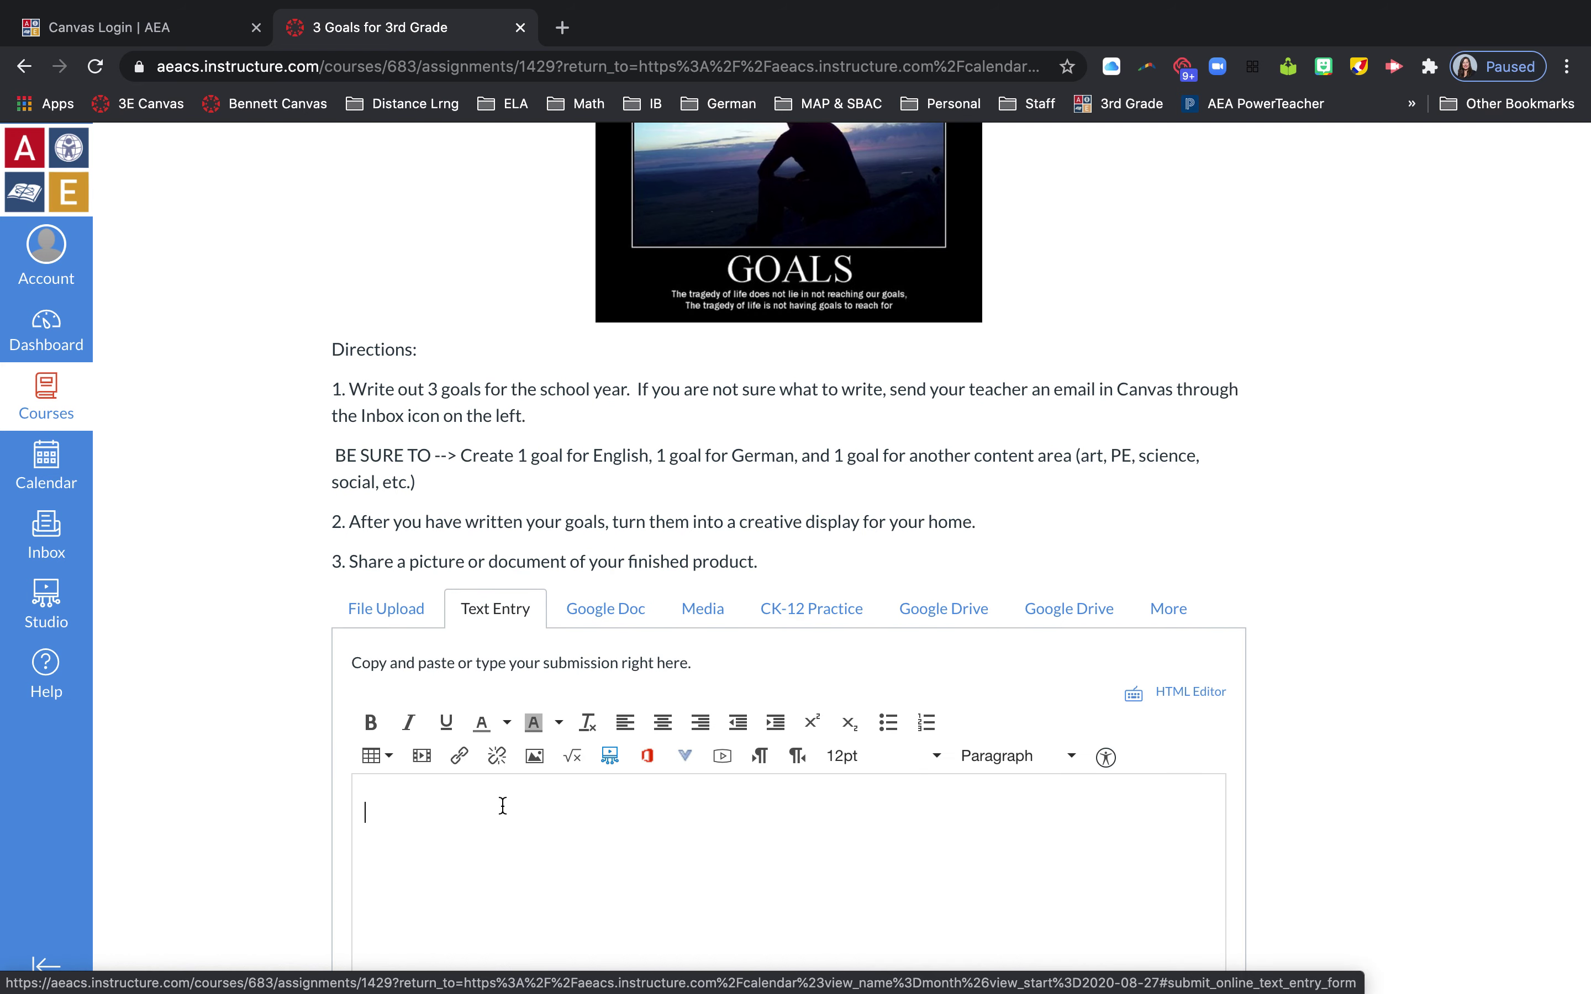
text(My 3 goals are...)
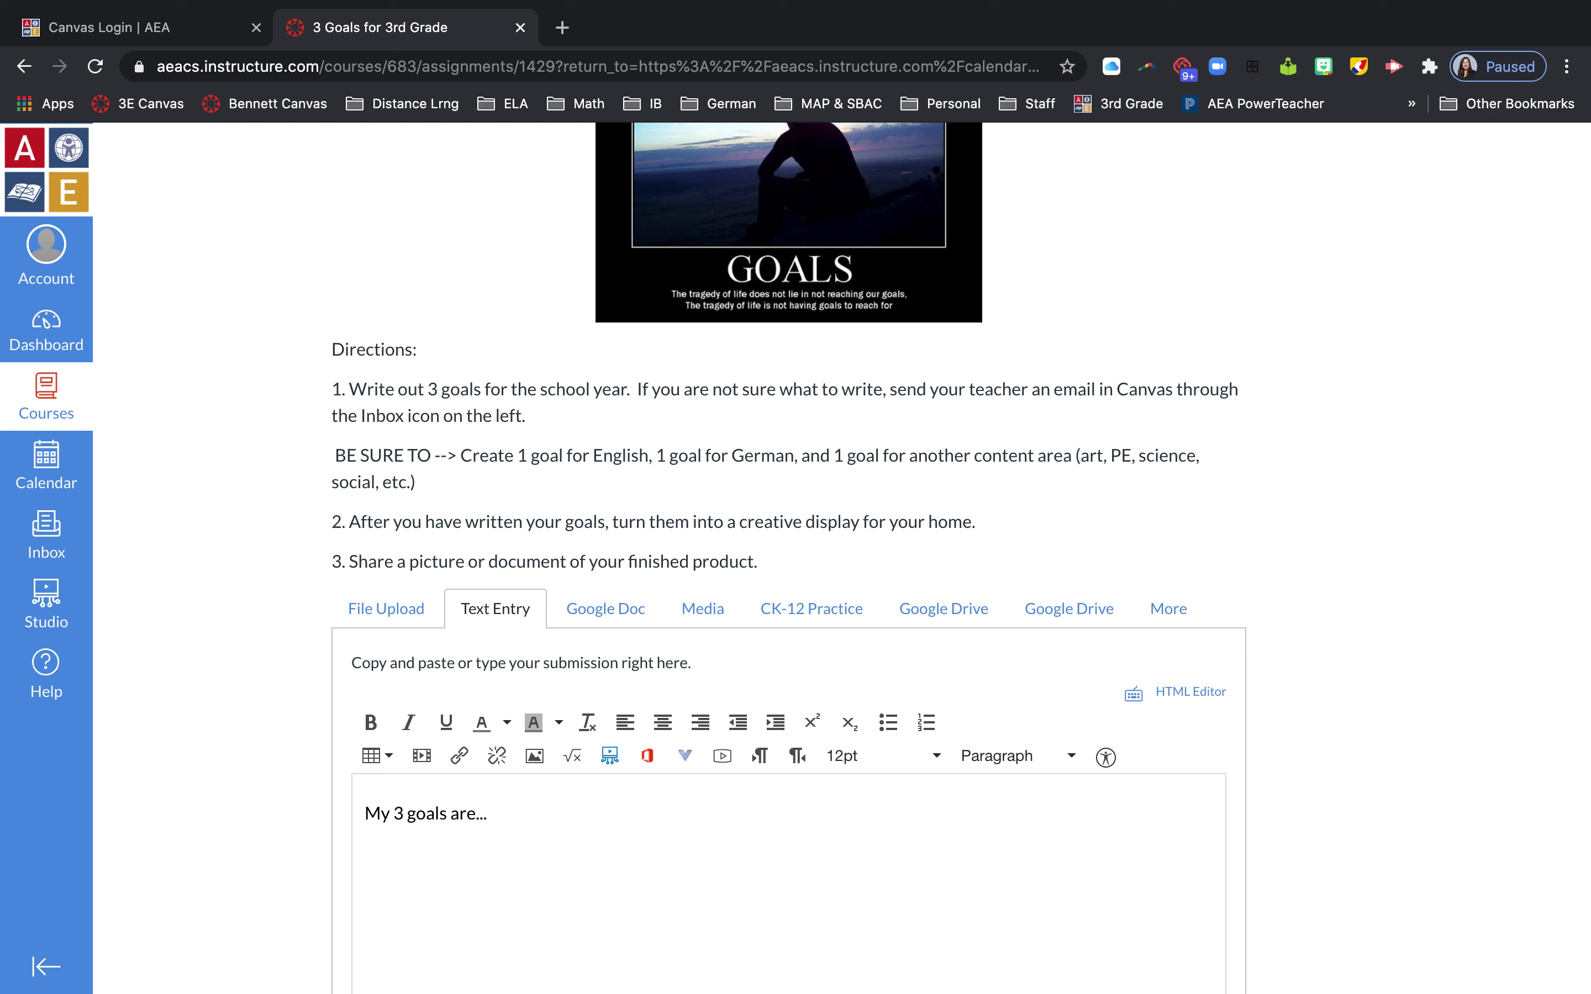
scroll(727, 667, down, 5)
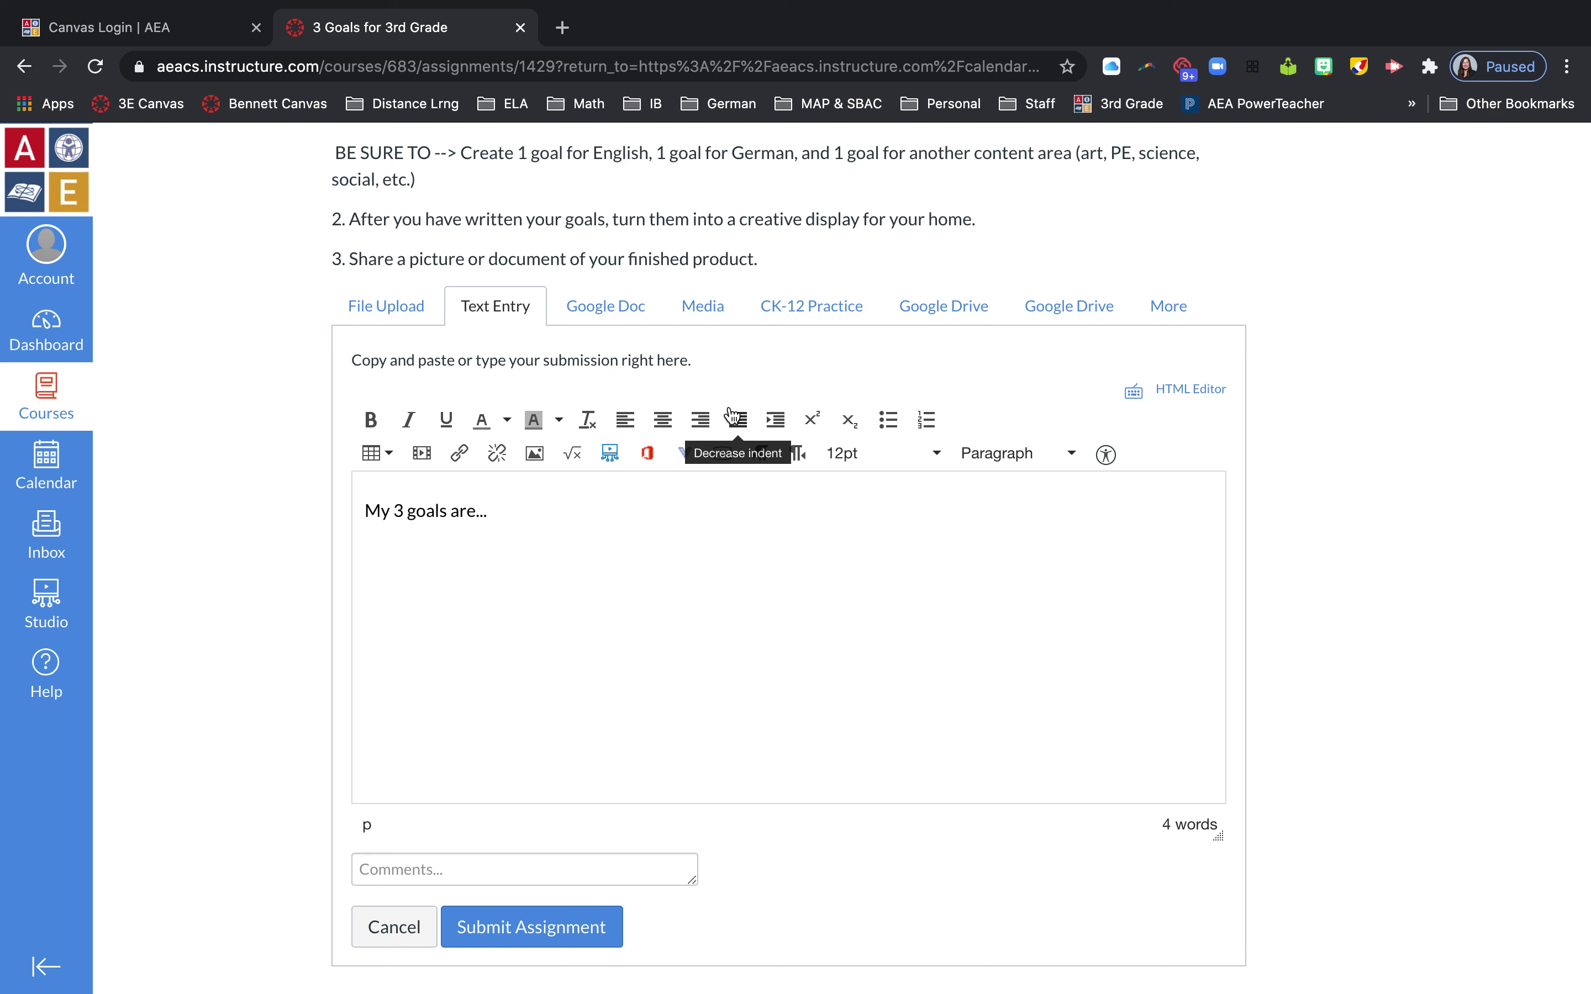
Switch the submission to Media, open the recorder, and start recording a webcam video.
click(708, 306)
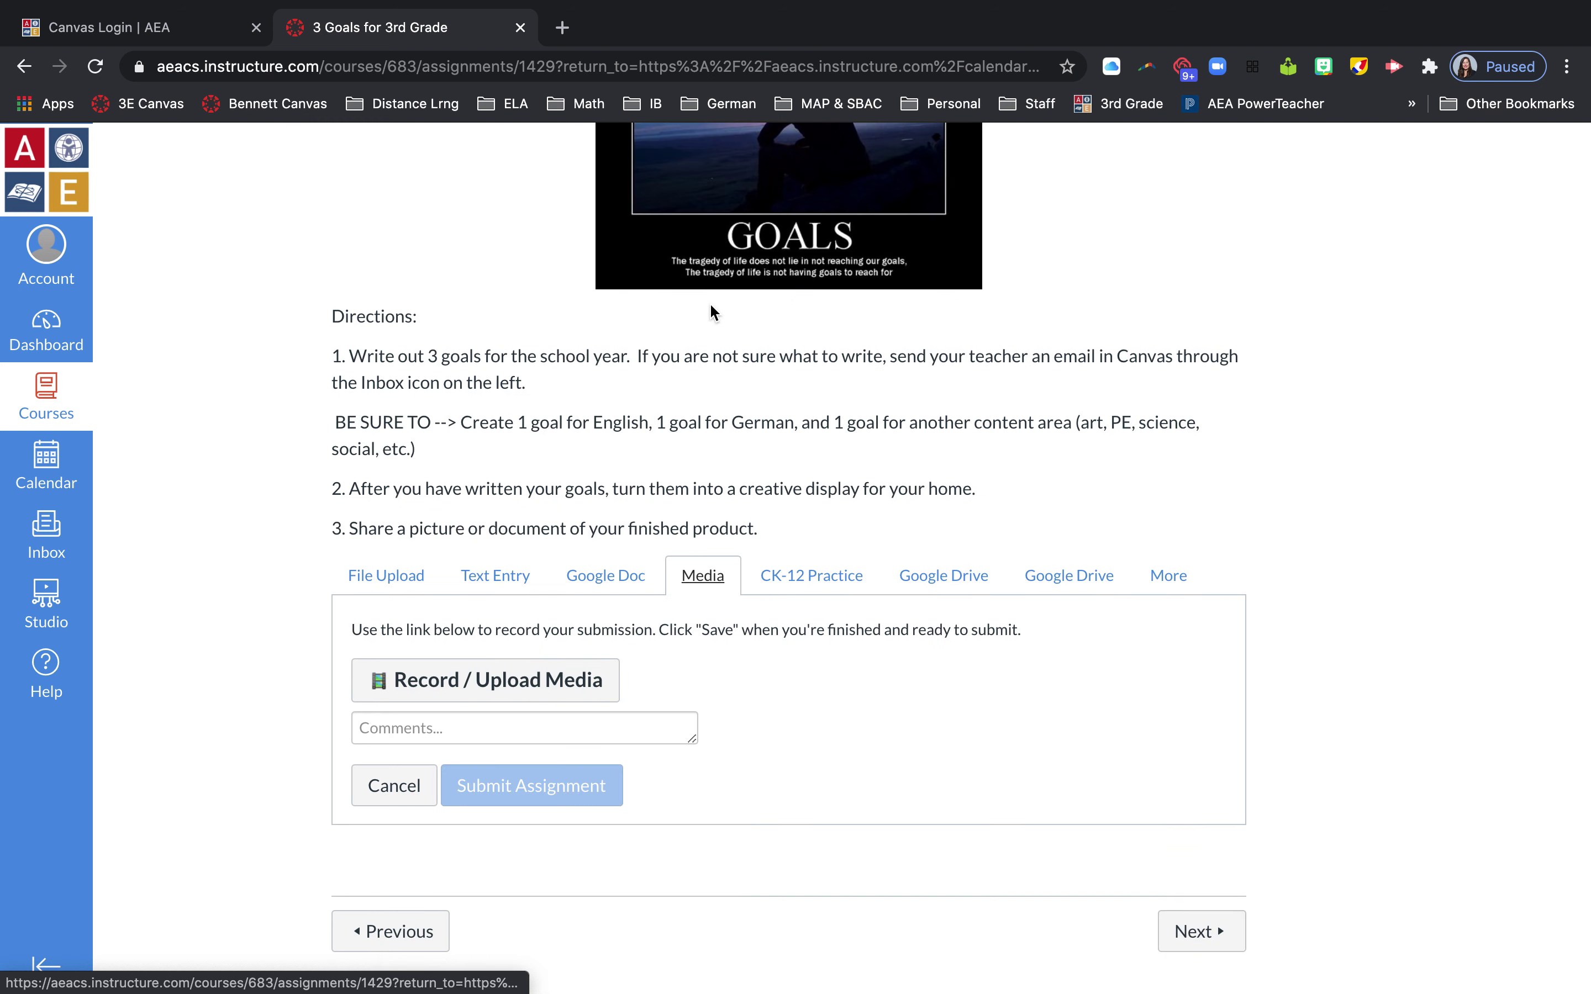
click(539, 685)
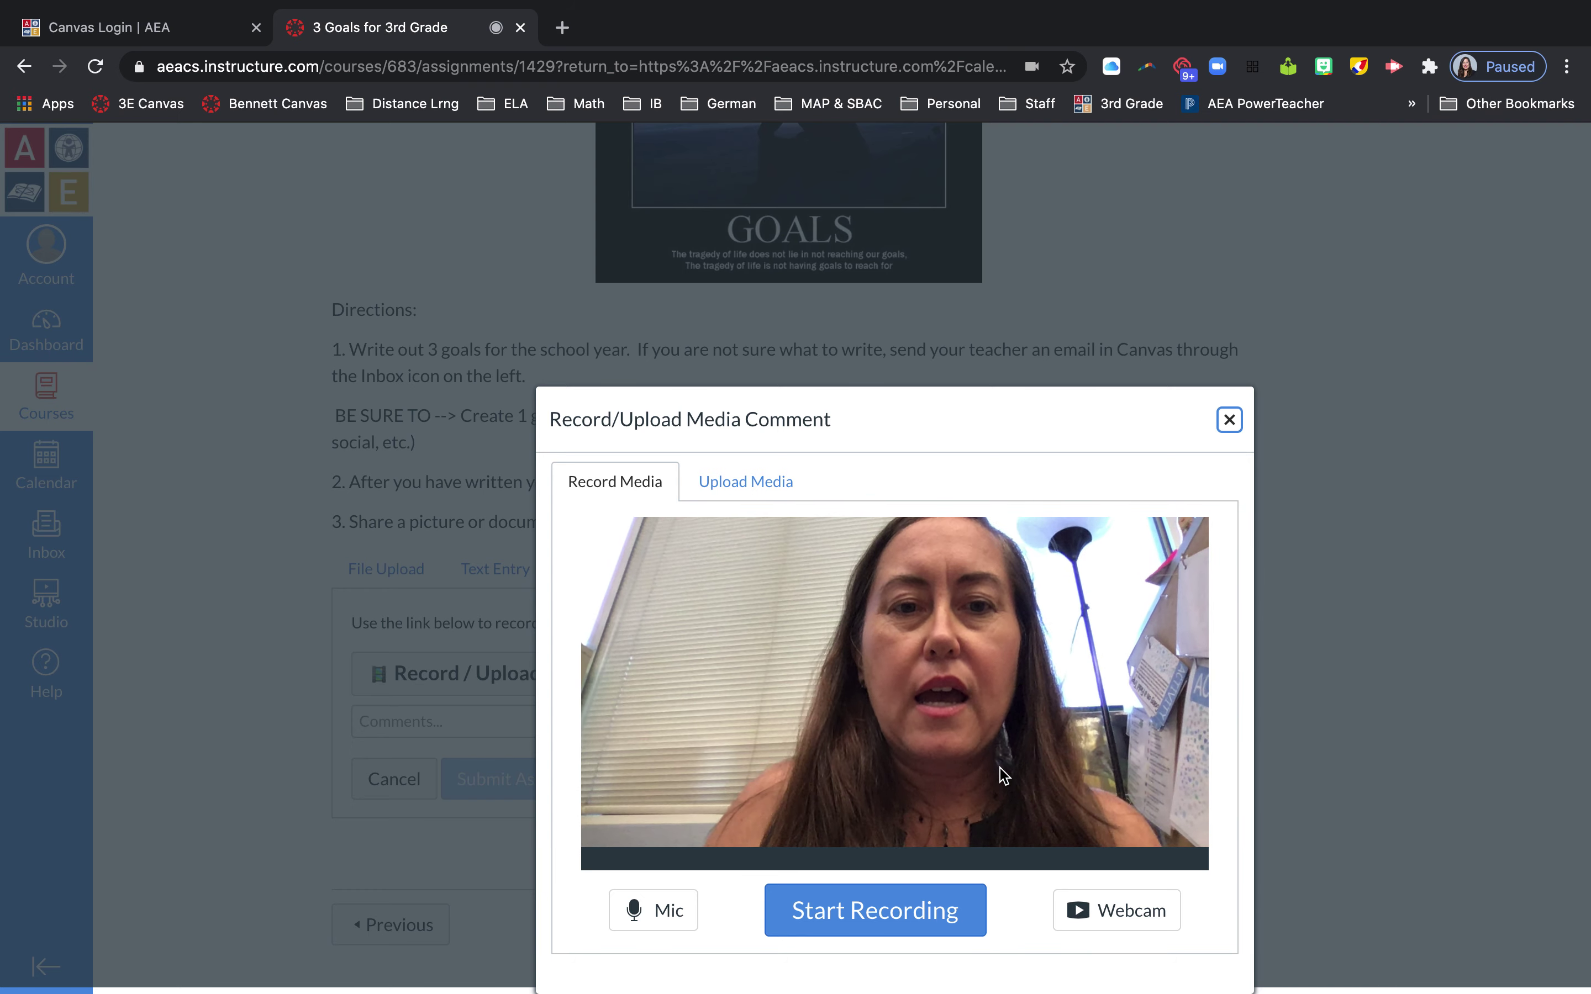
click(863, 908)
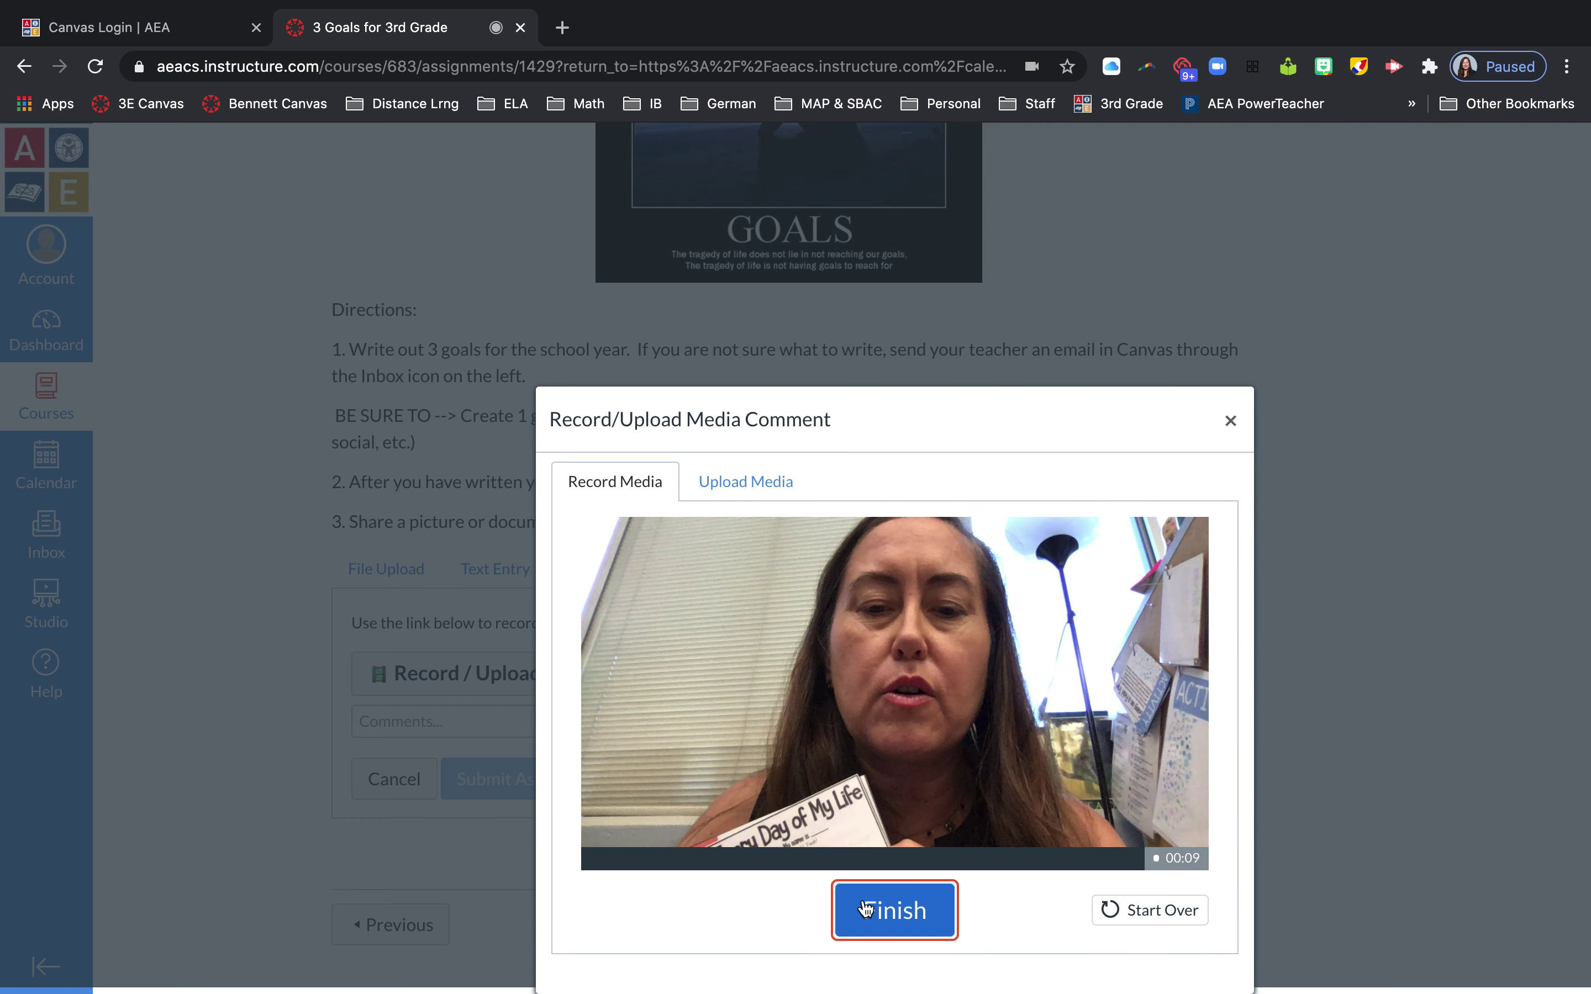
Finish the webcam recording, give it a title, and save it.
click(865, 909)
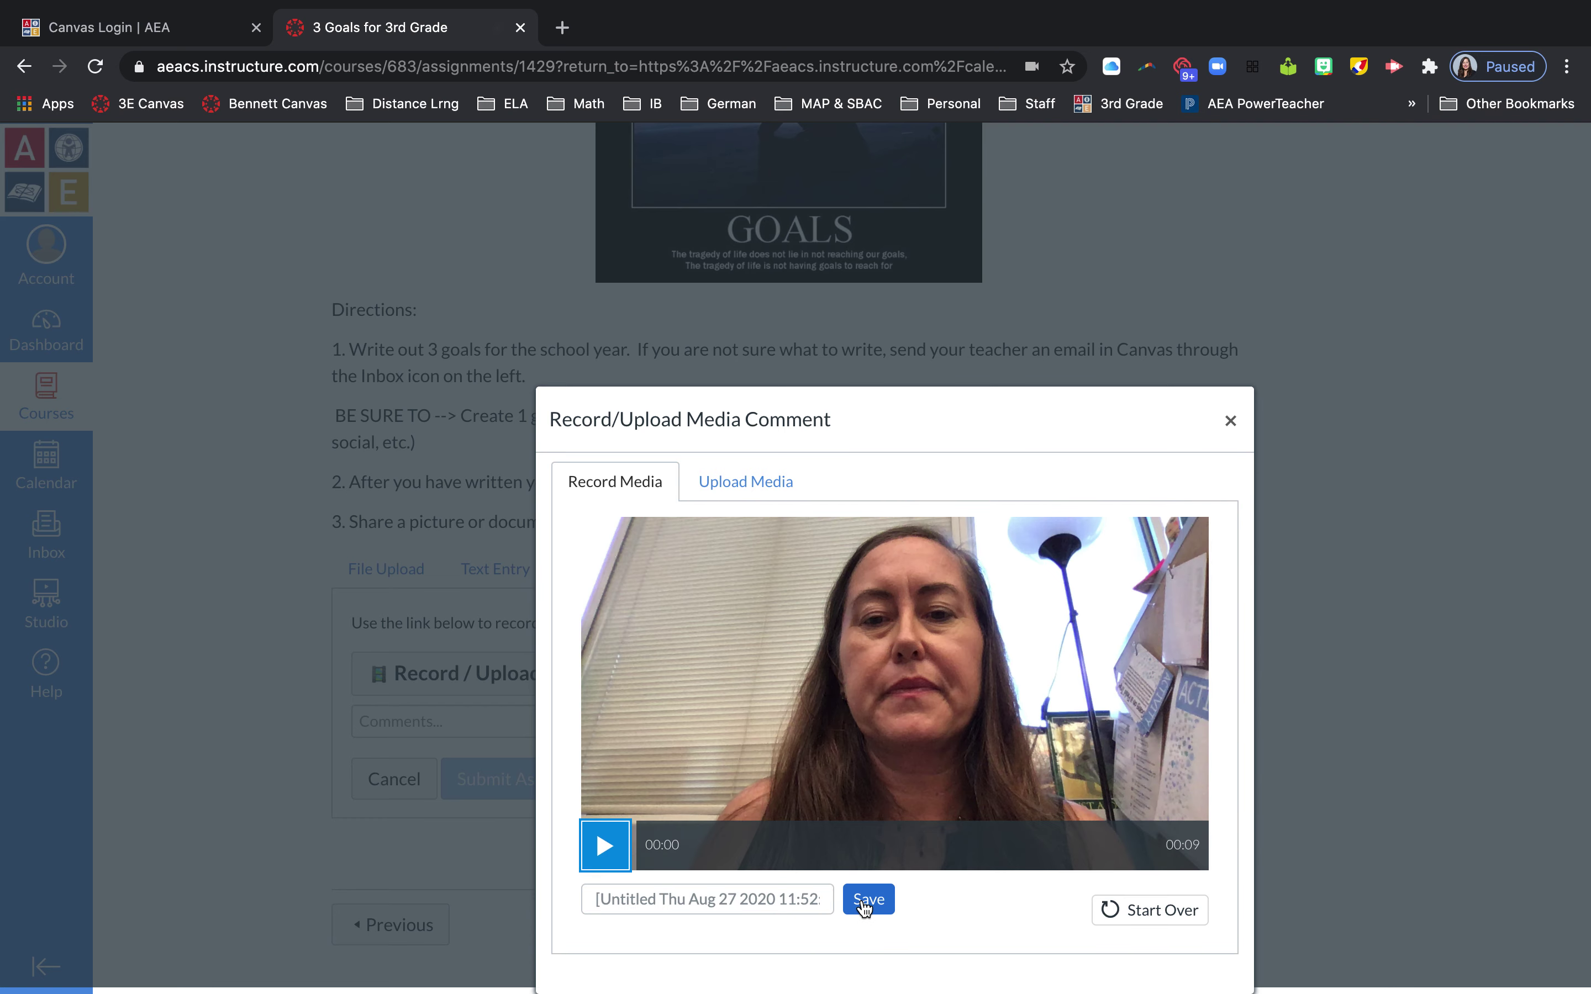
click(731, 905)
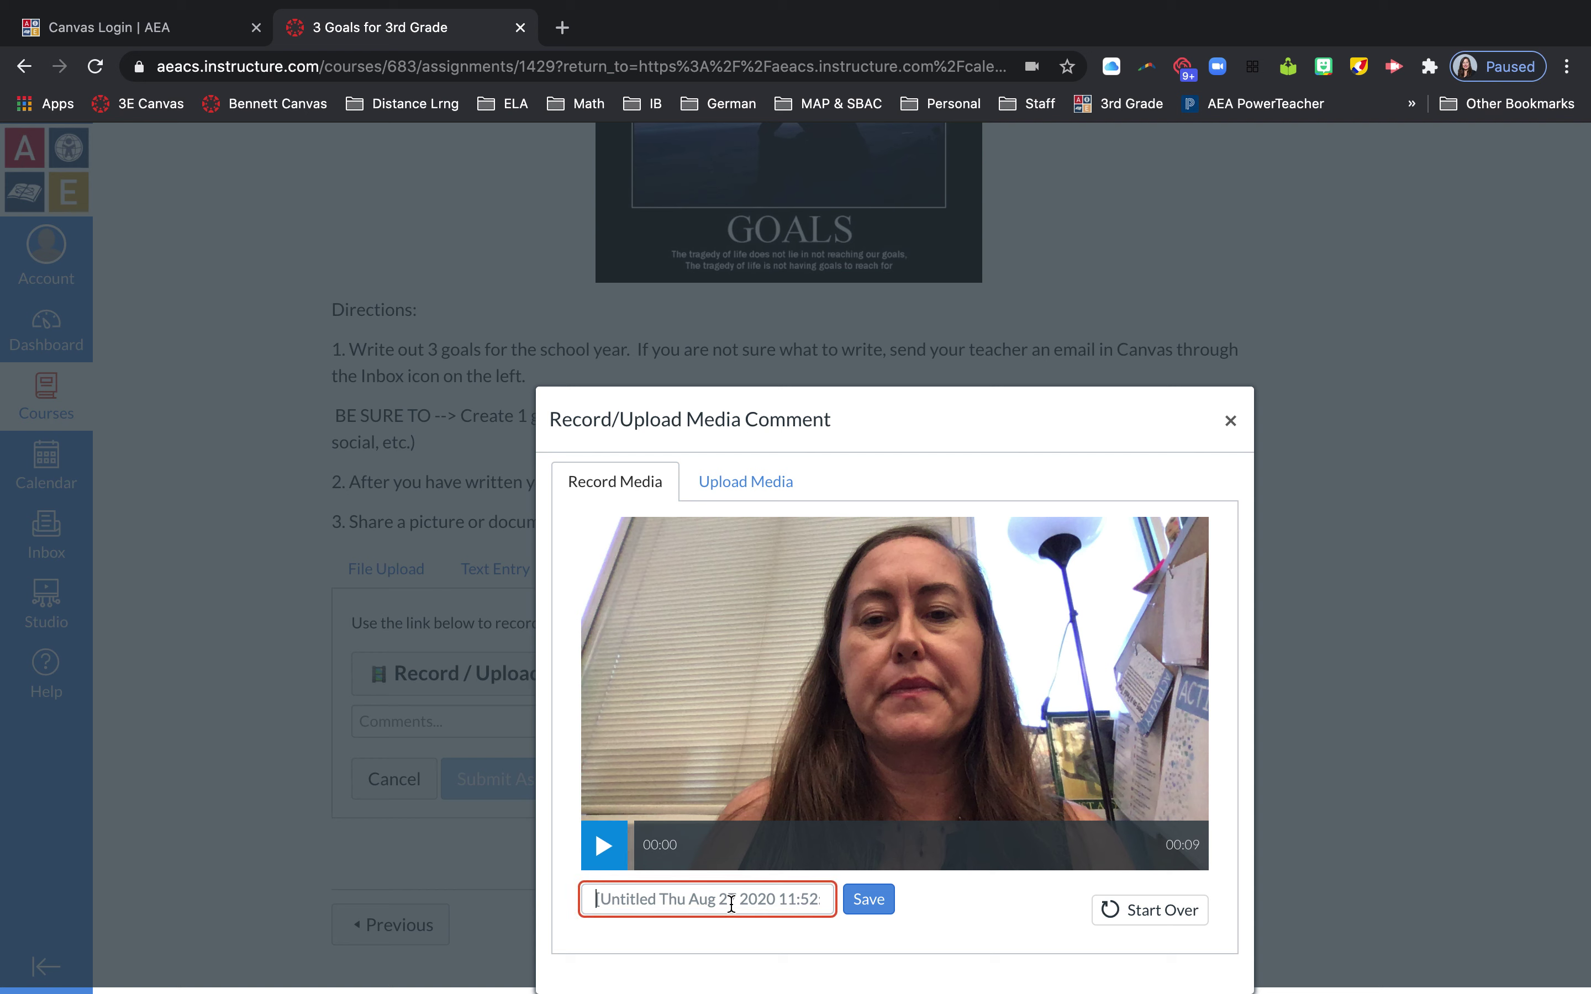
text(Mary's 3 Goals)
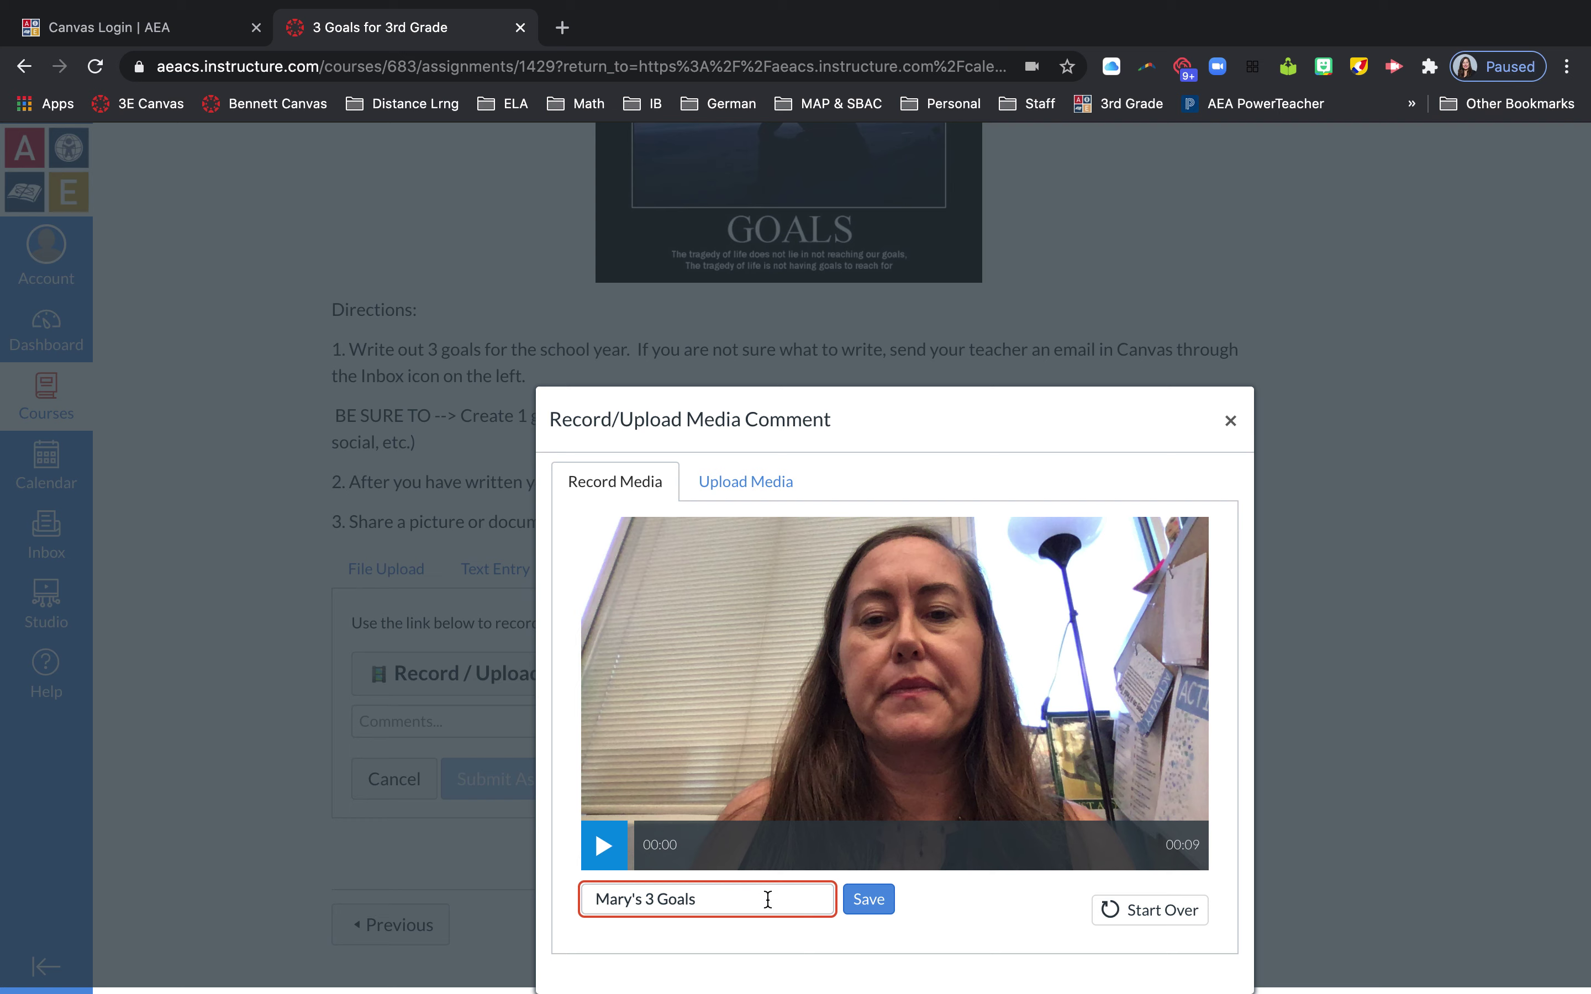
click(875, 902)
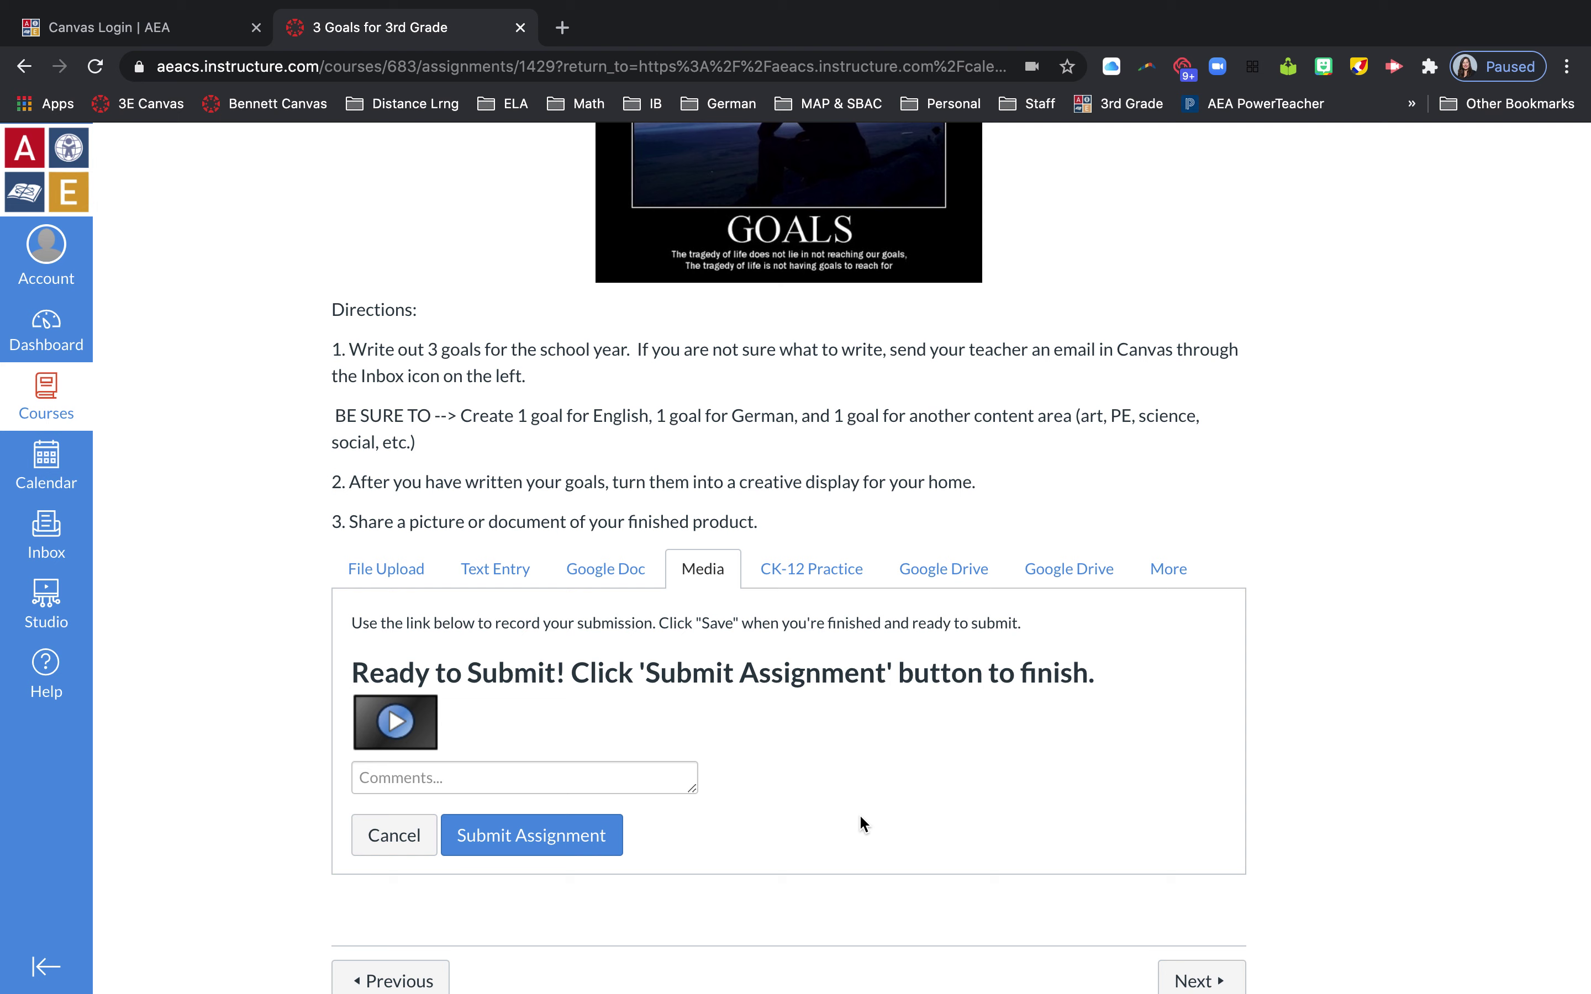
Add a two-line greeting comment starting 'Hi I hope' and submit the assignment.
click(592, 780)
text(Hi Mrs. Findlay)
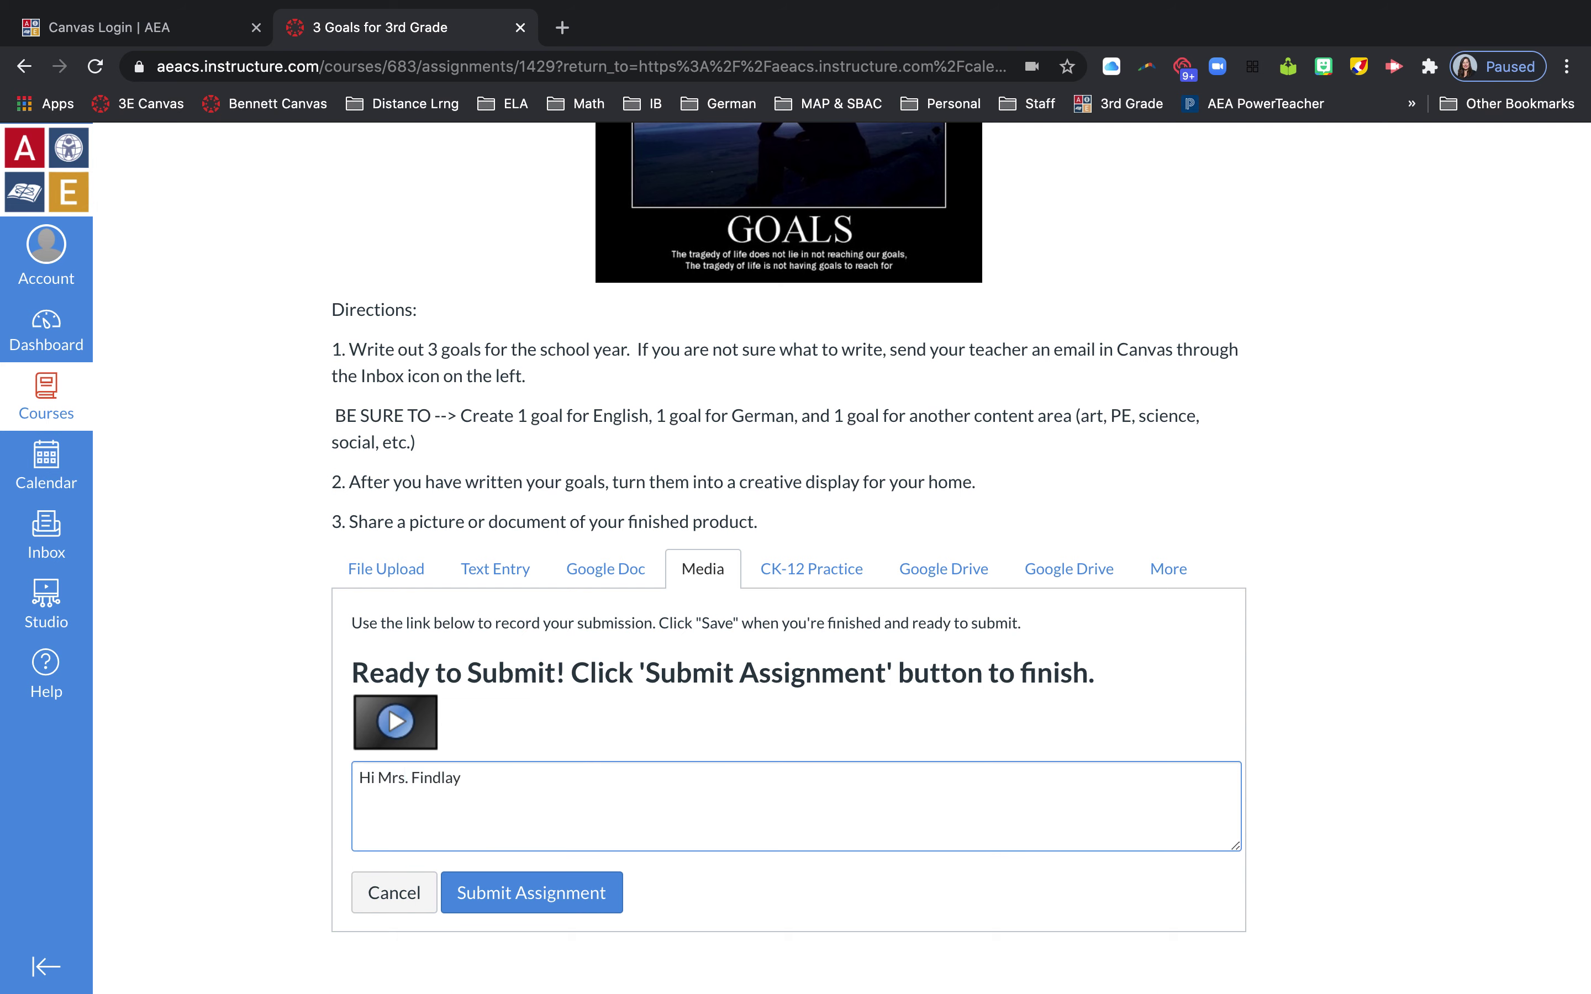
text(I hope you like my goals.)
key(Return)
text(Mary)
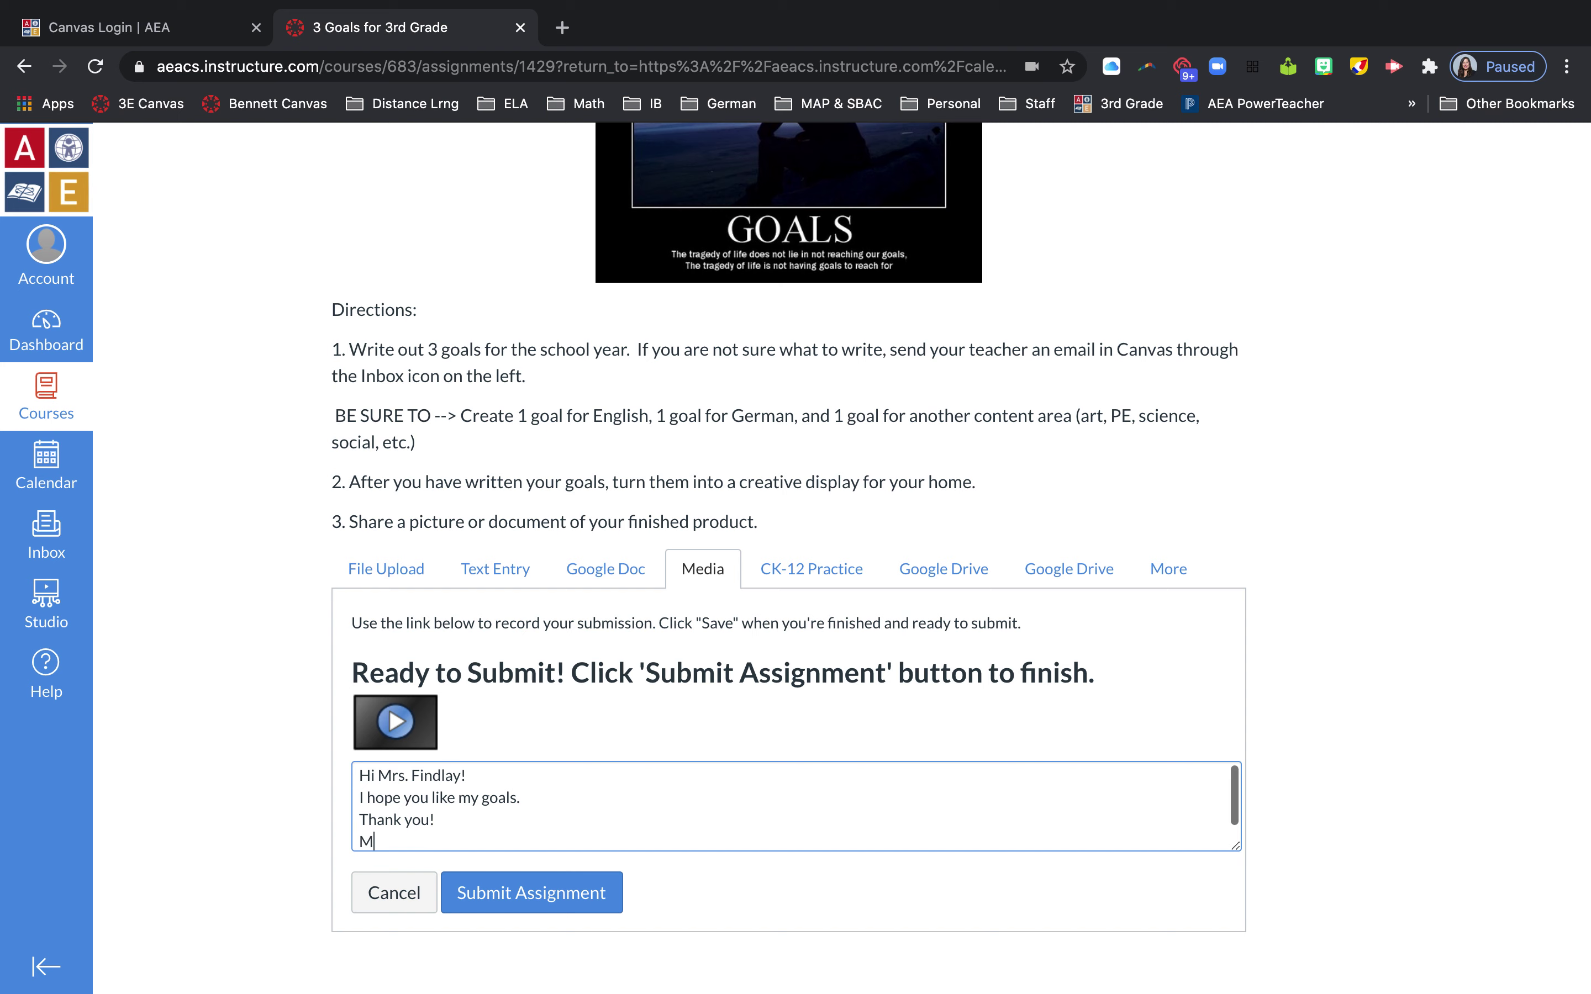
click(532, 894)
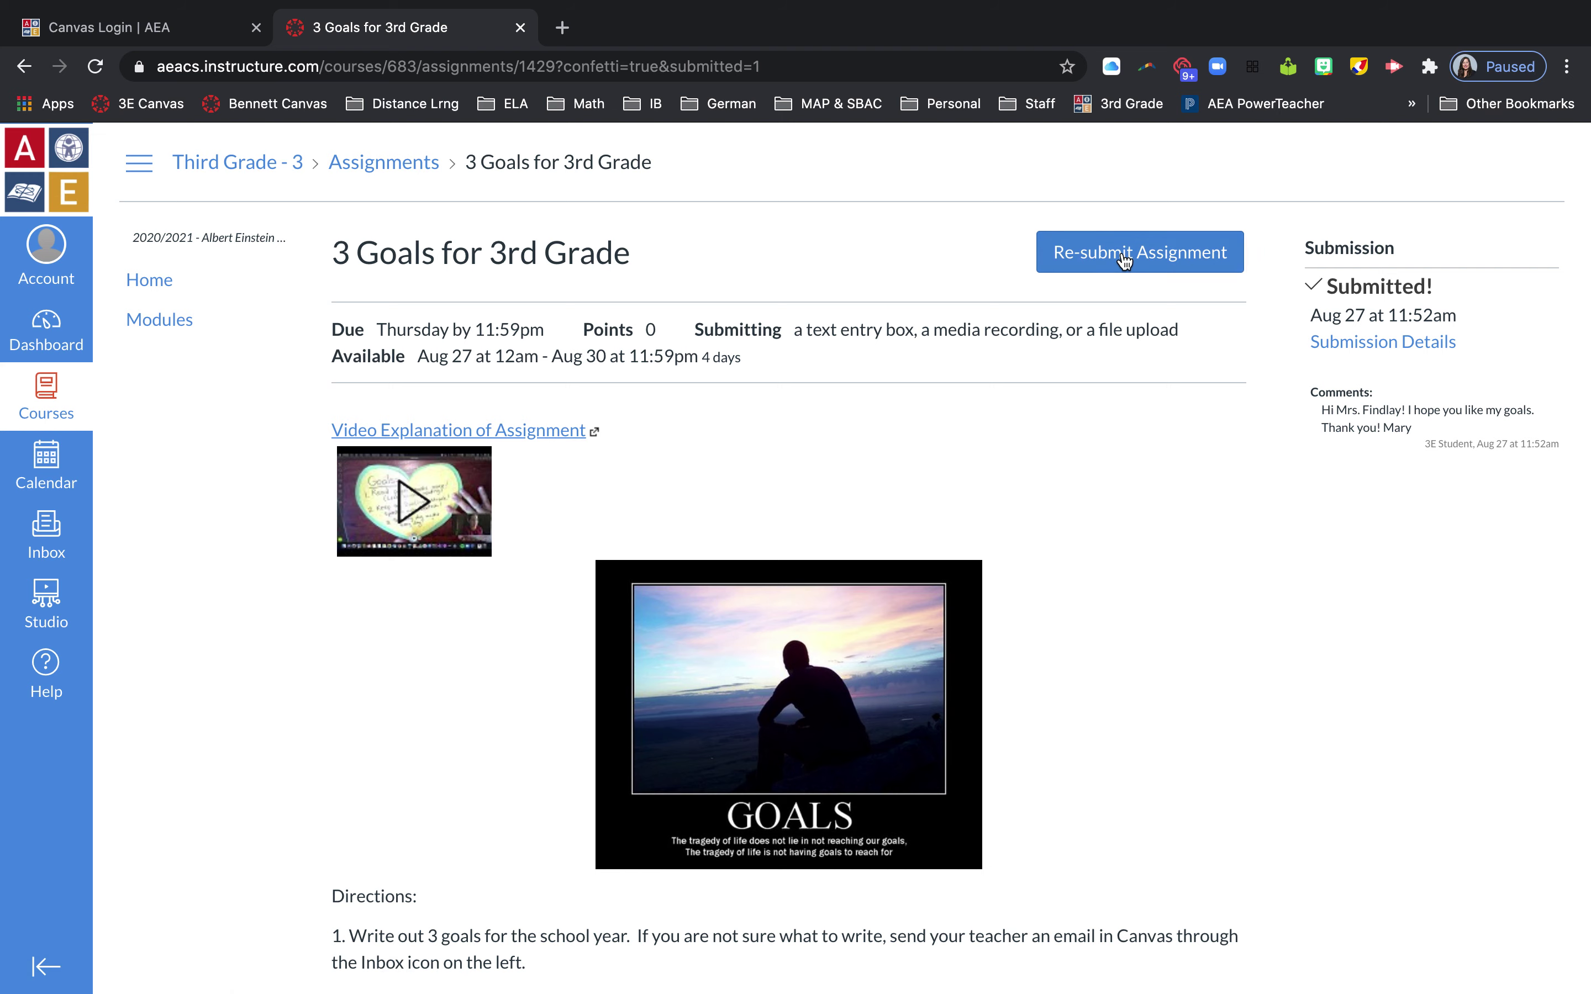
Show the calendar with 3 Goals for 3rd Grade on August 27 struck through as done.
click(44, 478)
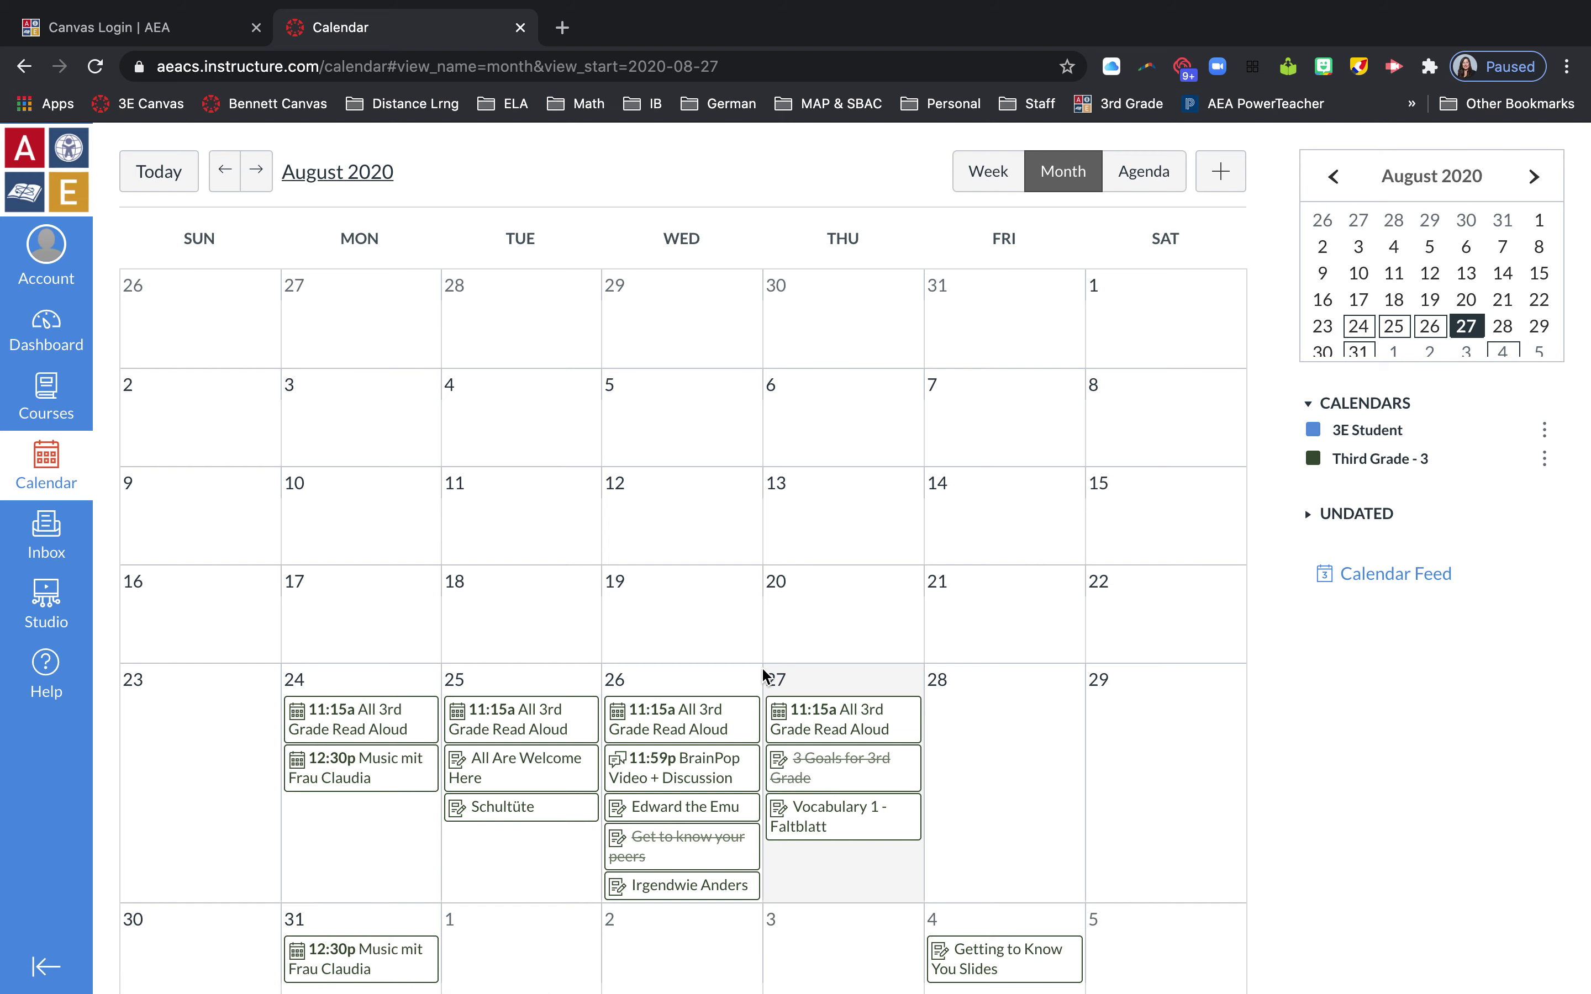
scroll(765, 674, down, 1)
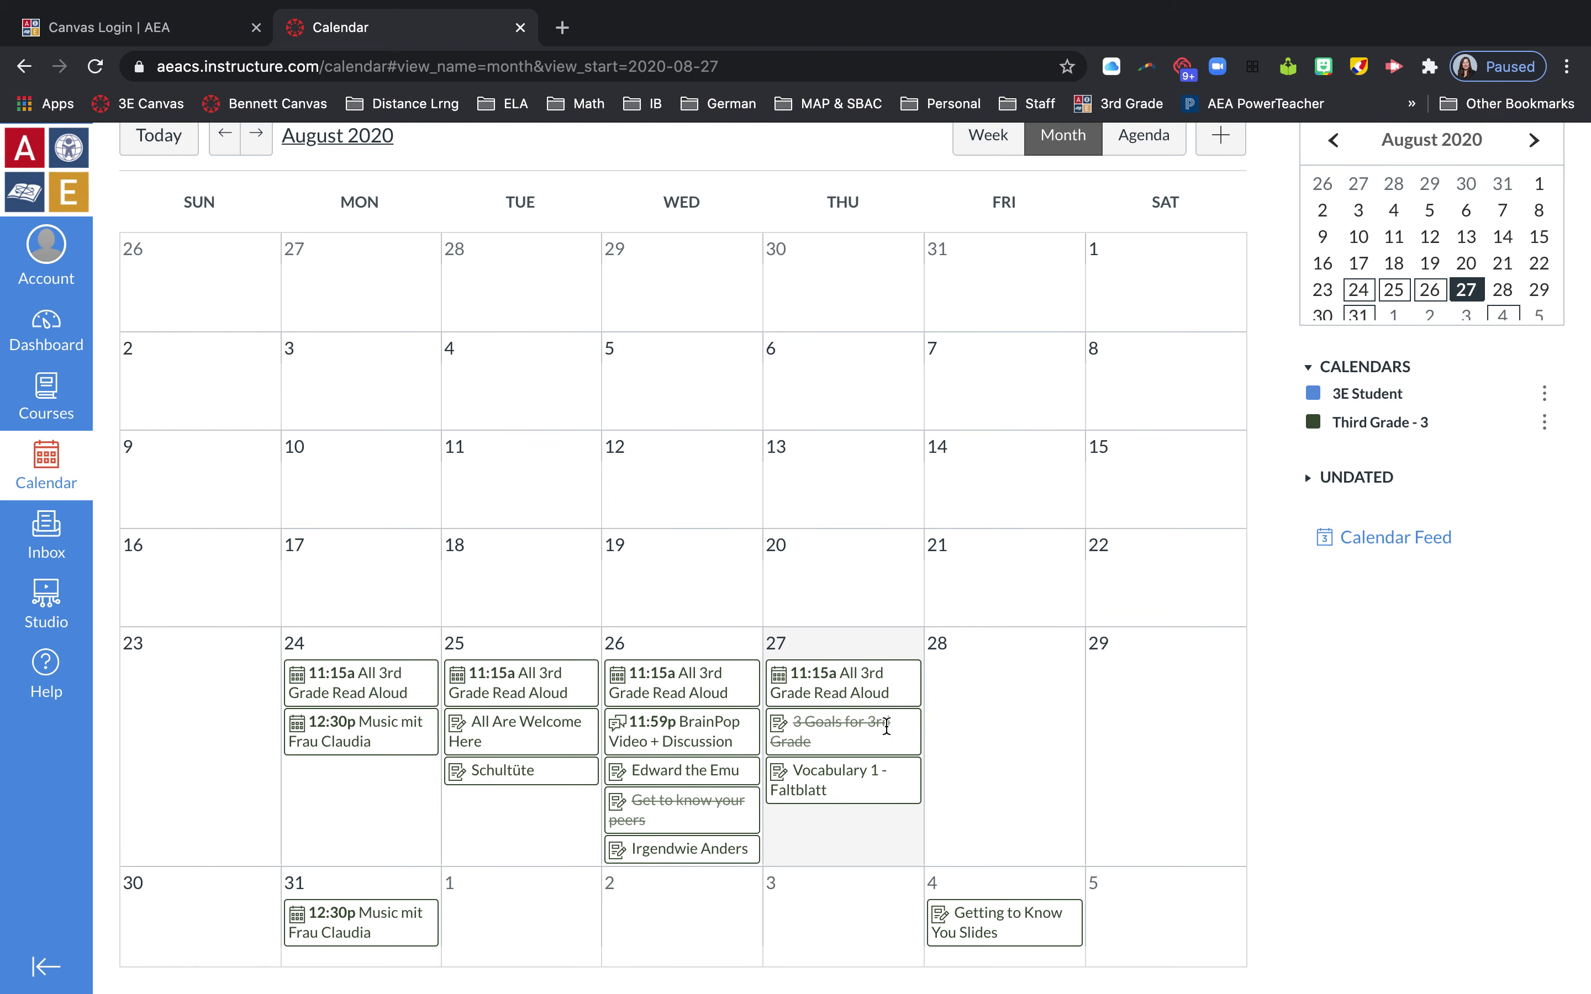
mouse_move(881, 743)
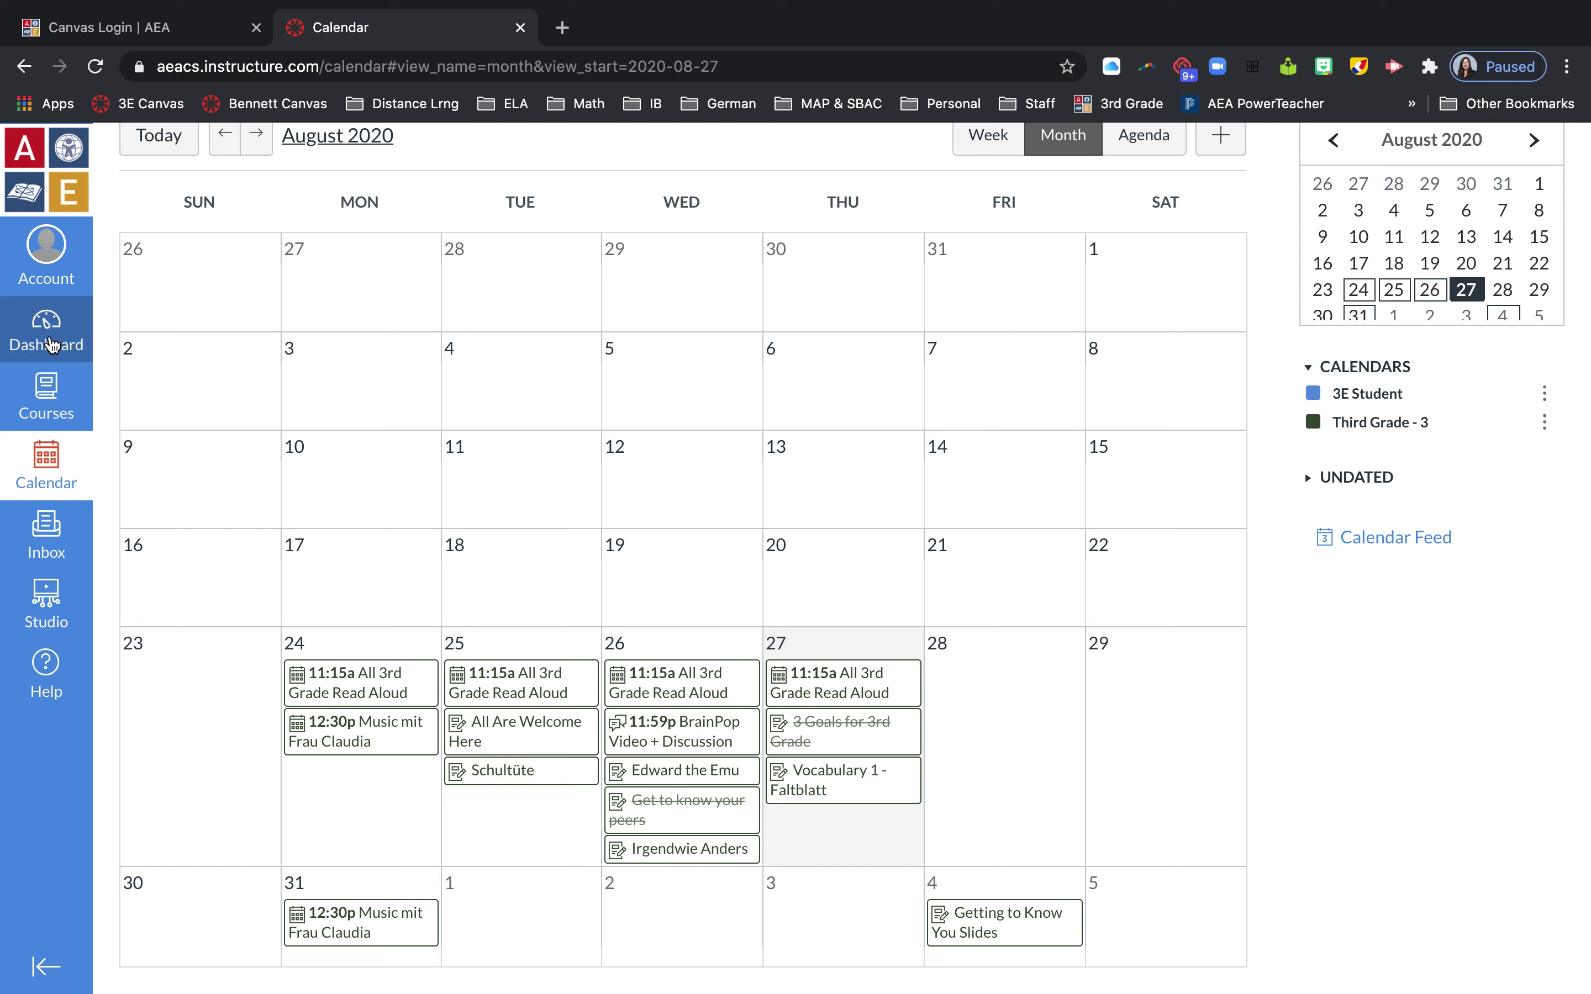
Go from Third Grade - 3 via the 3E Landing Page to the daily work modules, showing Thursday's items.
click(46, 397)
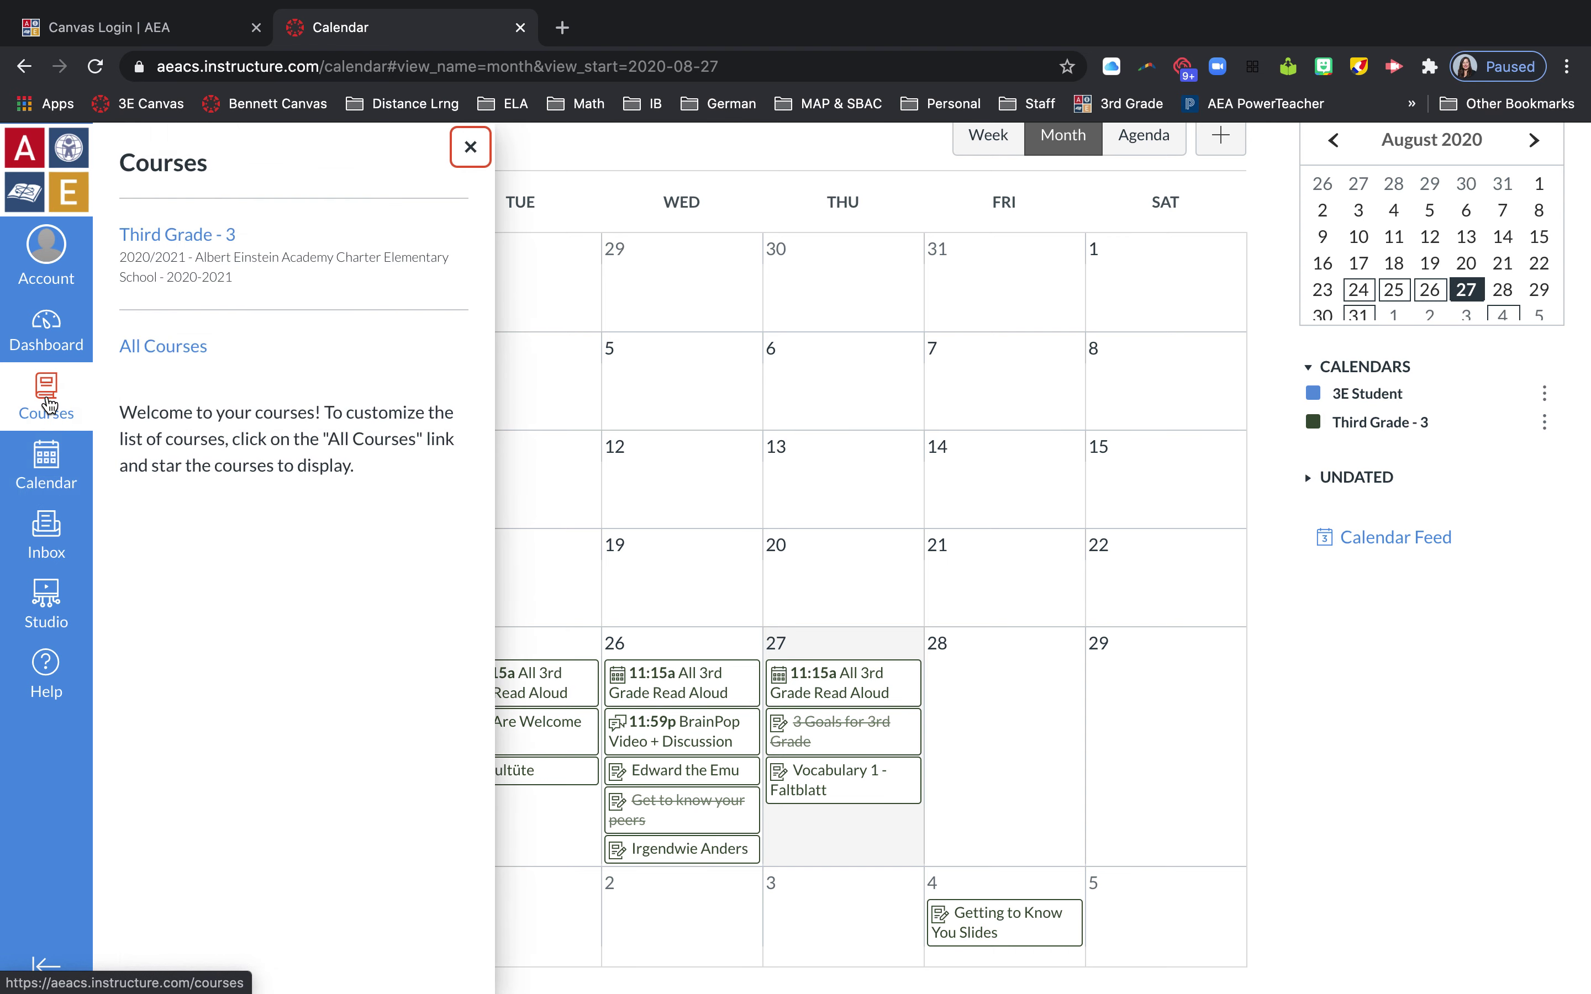
click(177, 235)
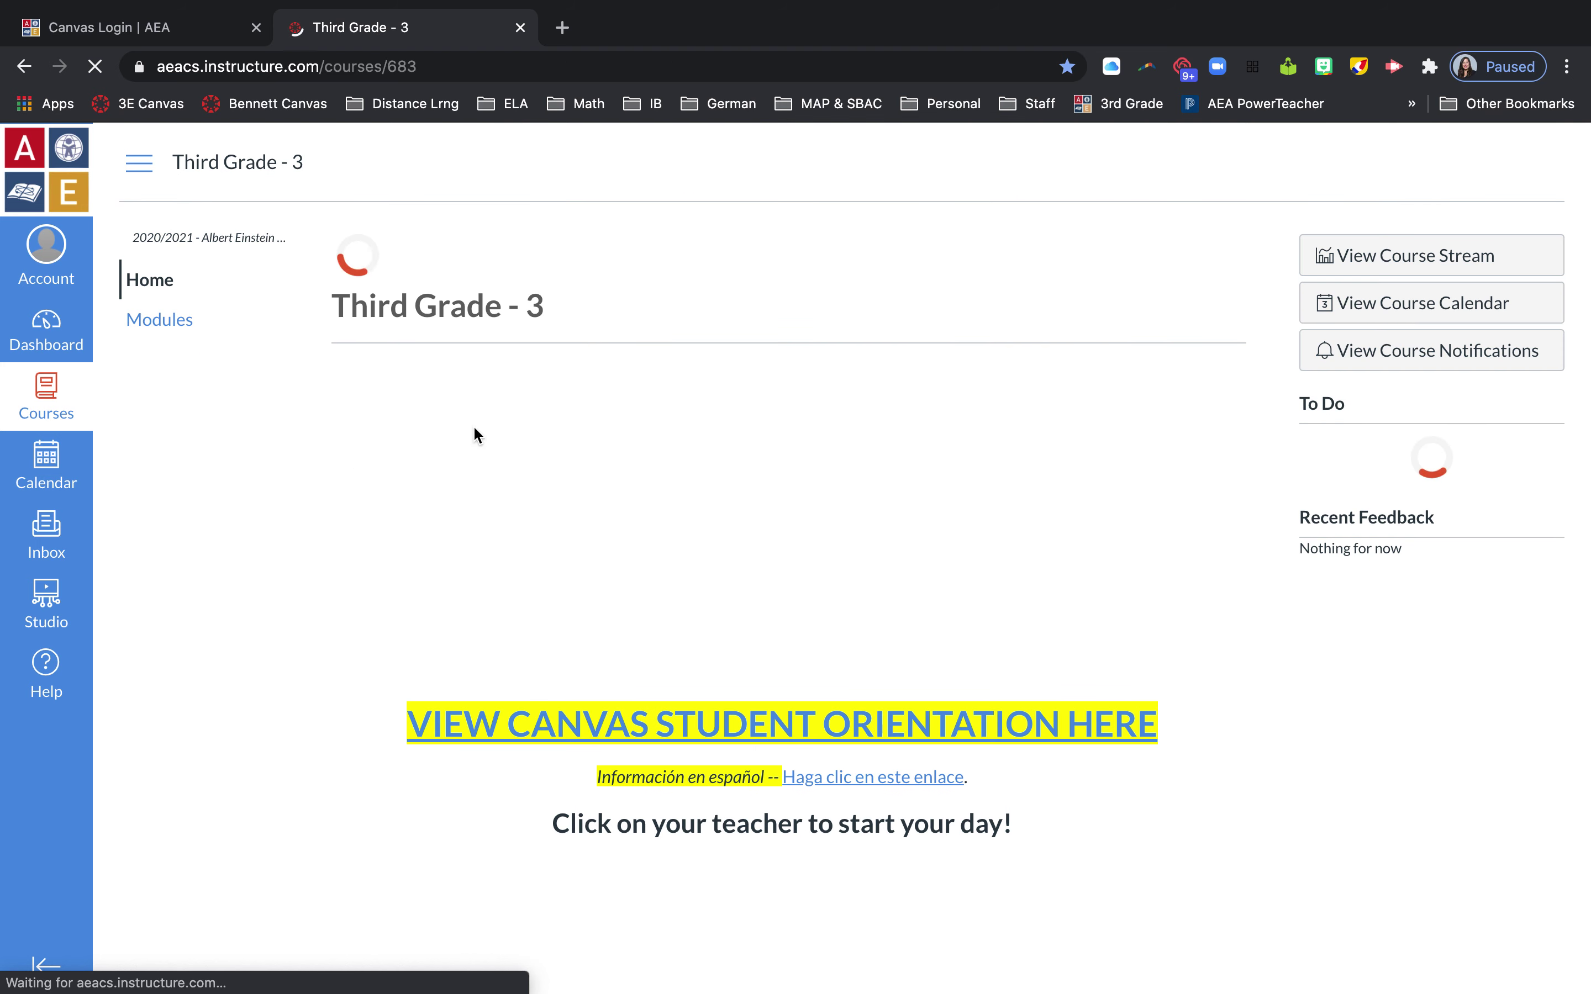
scroll(725, 656, down, 5)
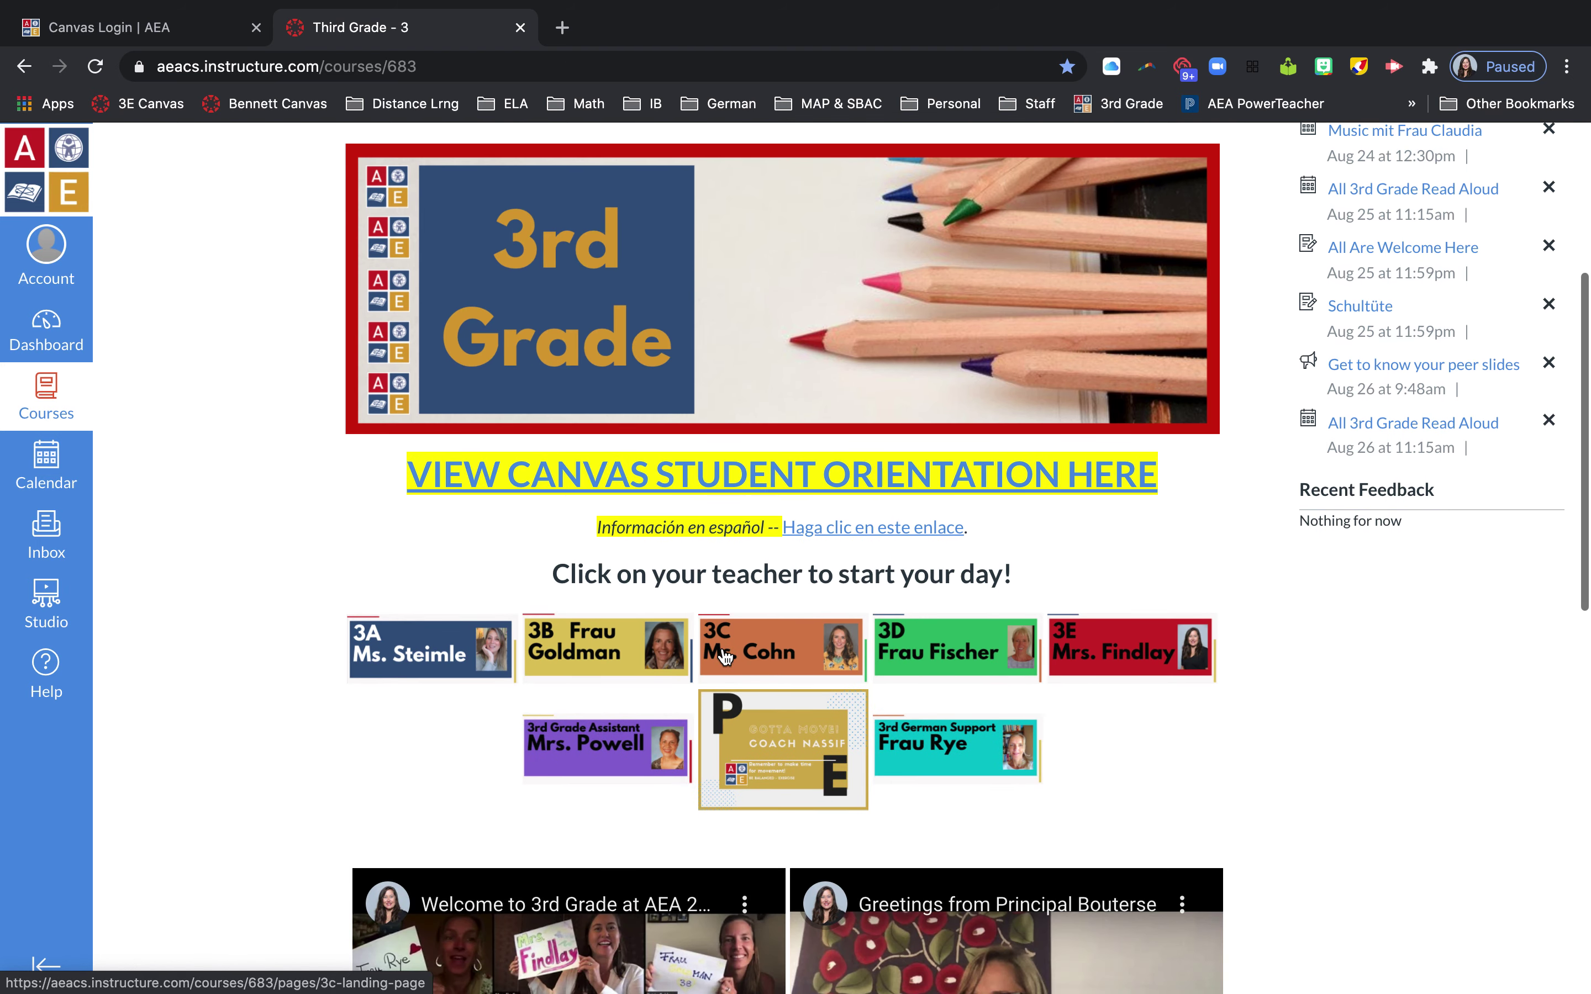
click(1117, 651)
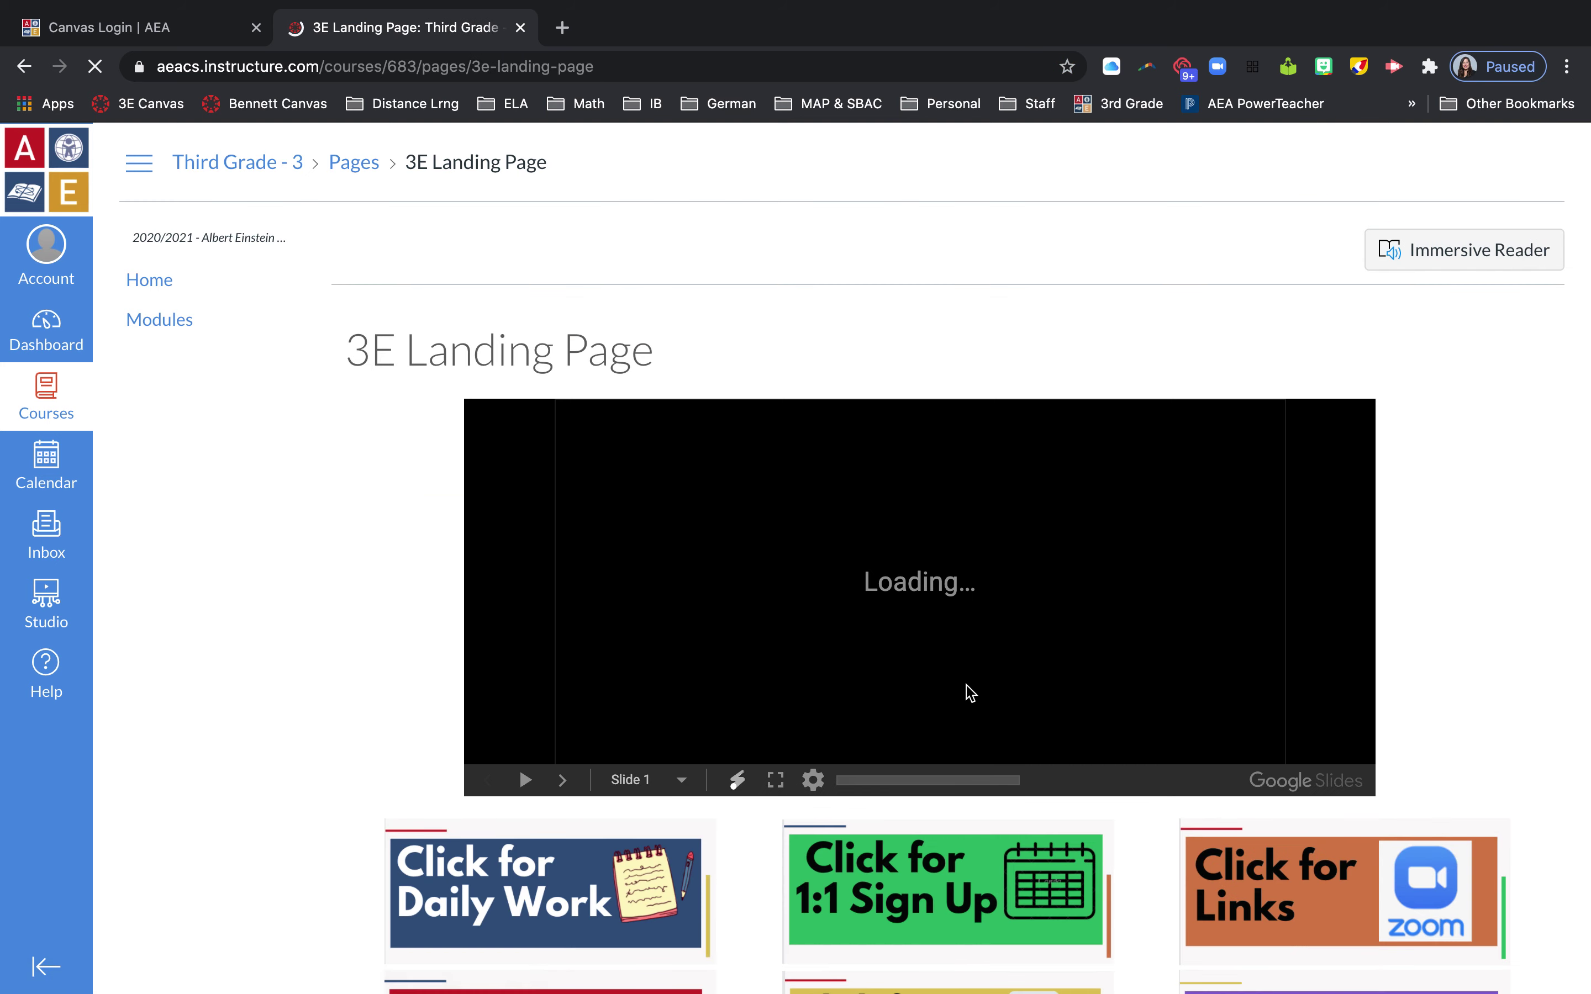
scroll(970, 691, down, 4)
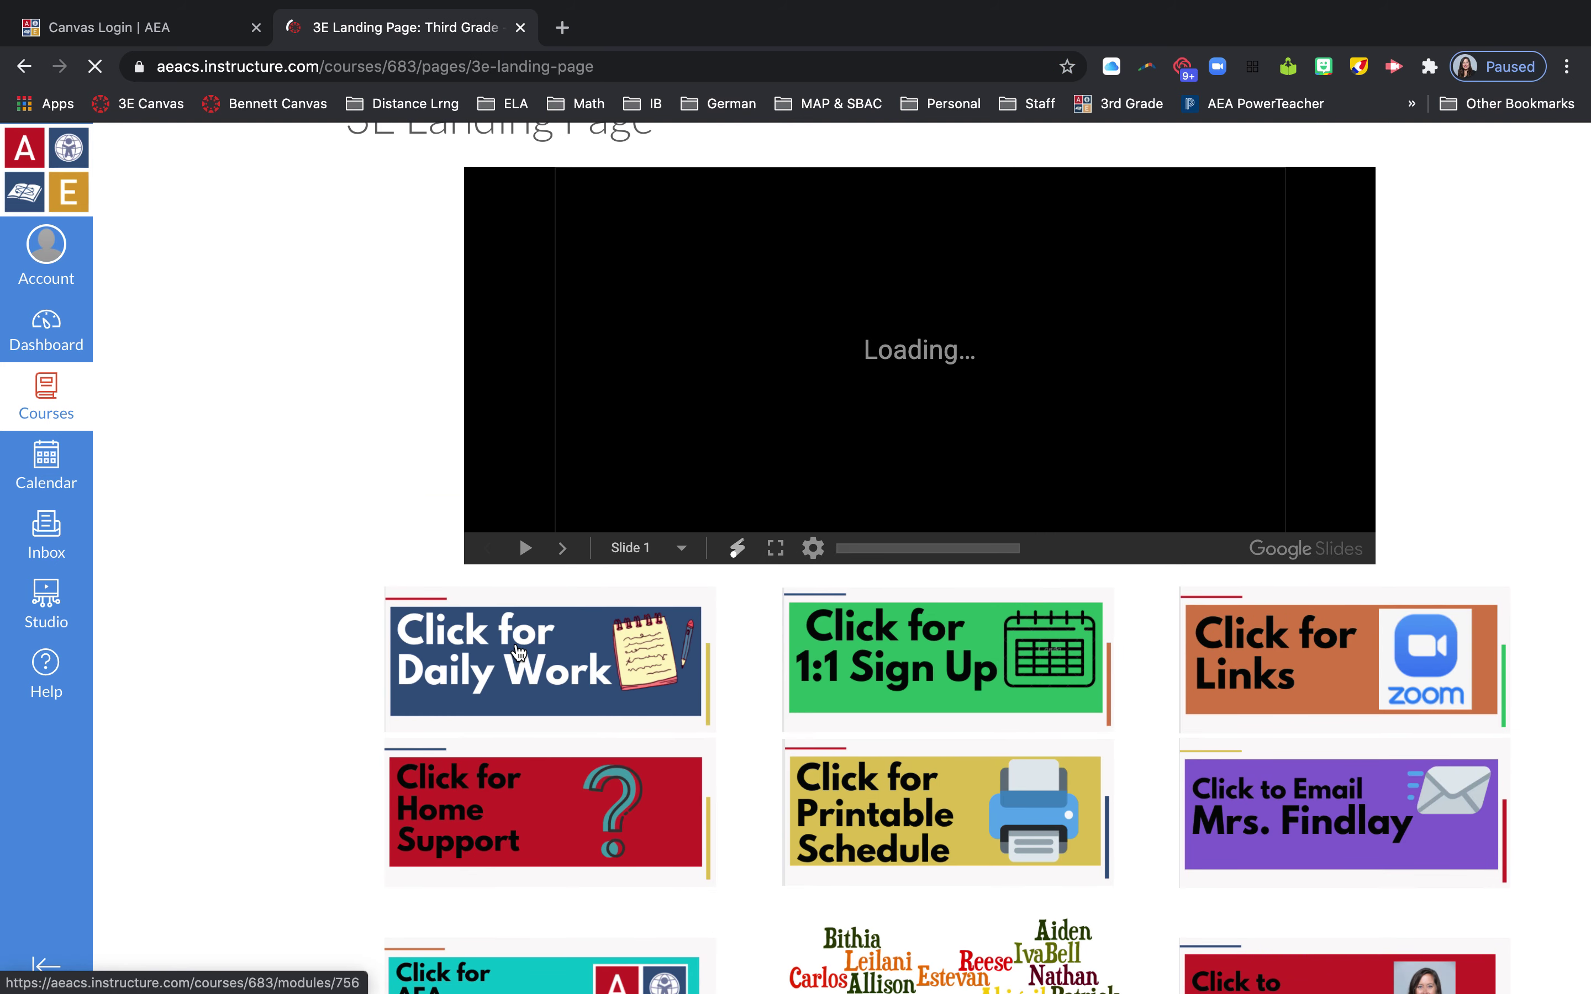
click(519, 651)
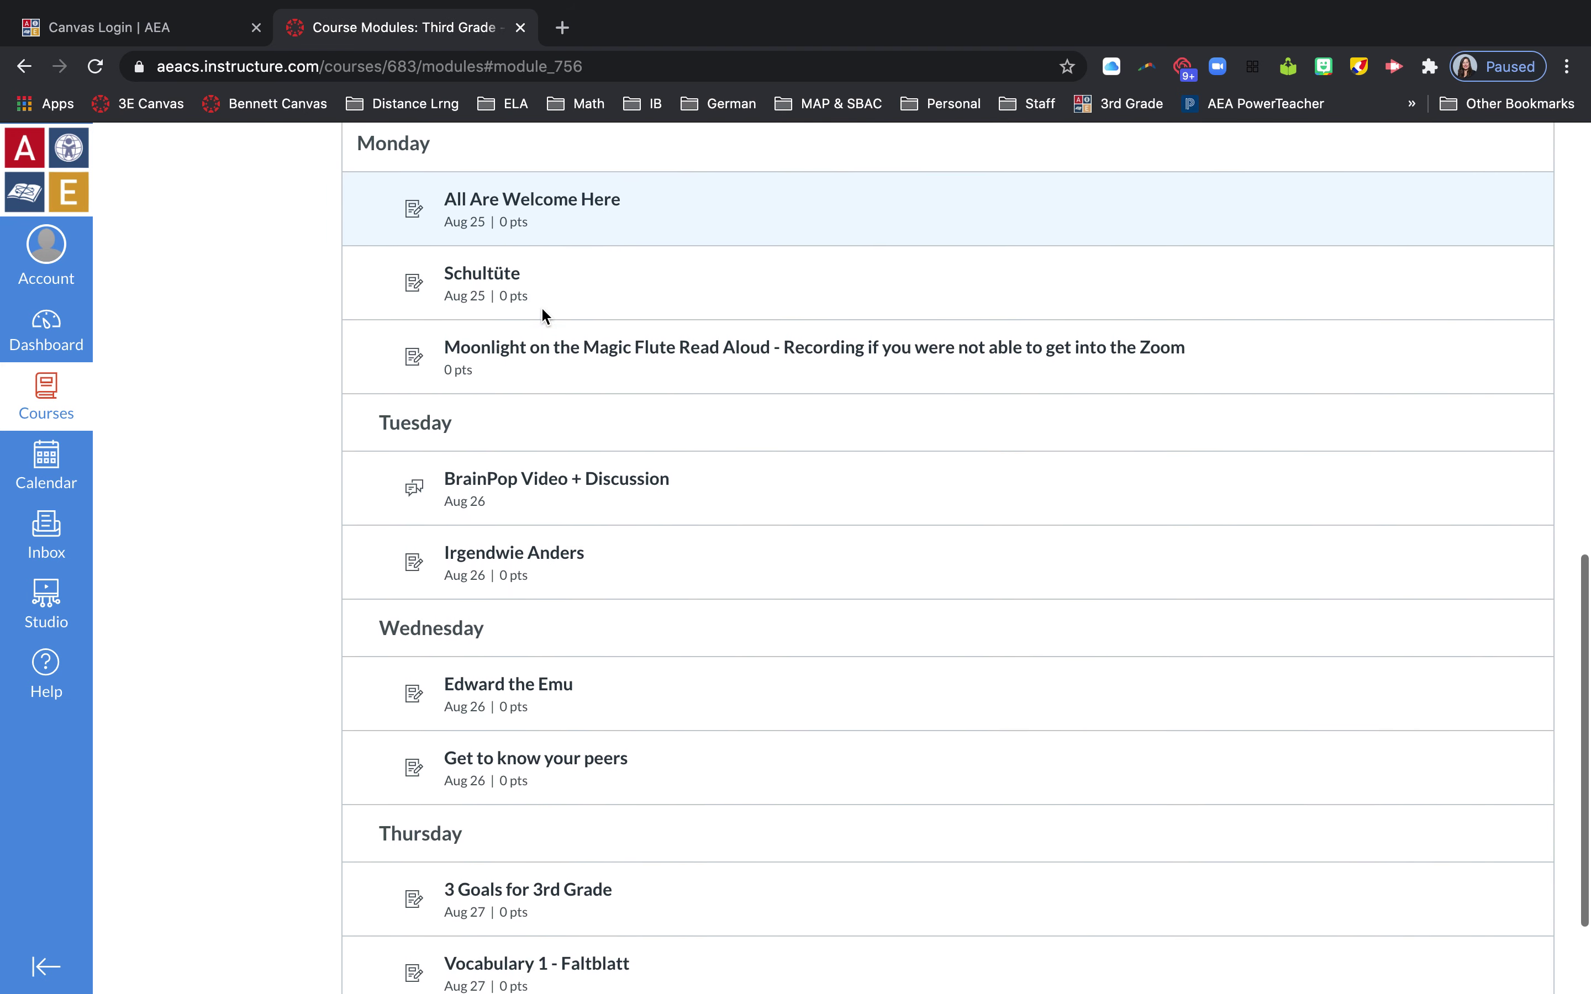
scroll(540, 306, down, 3)
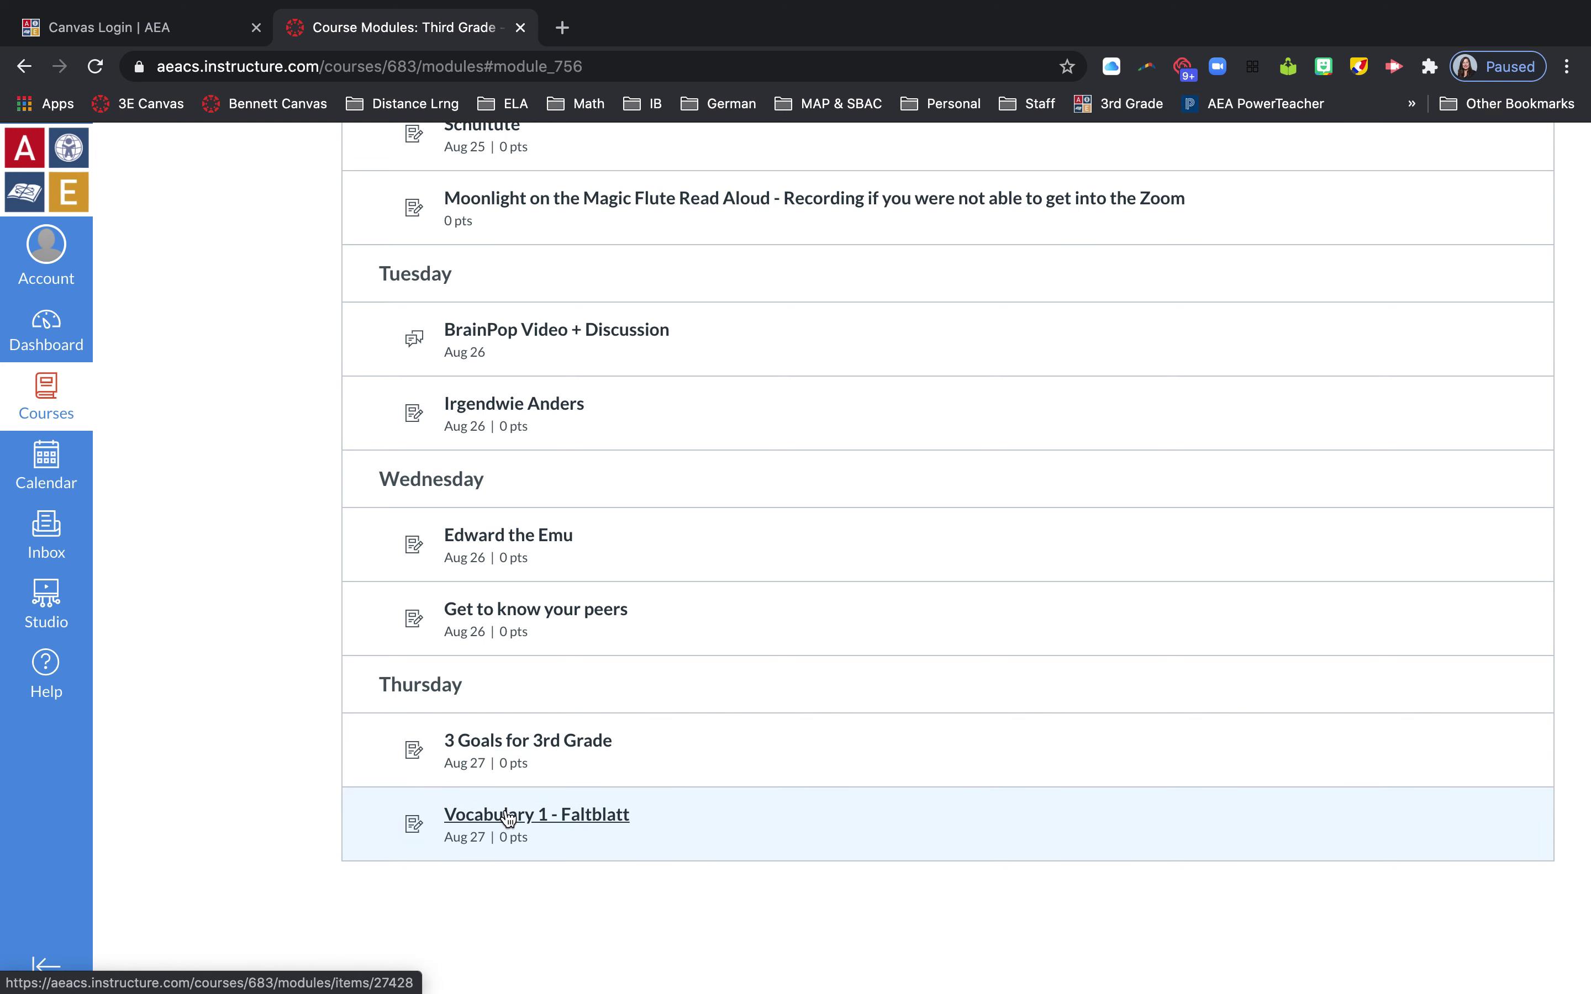
Open Vocabulary 1 - Faltblatt and scroll through both worksheet pages, then back to the top.
click(508, 817)
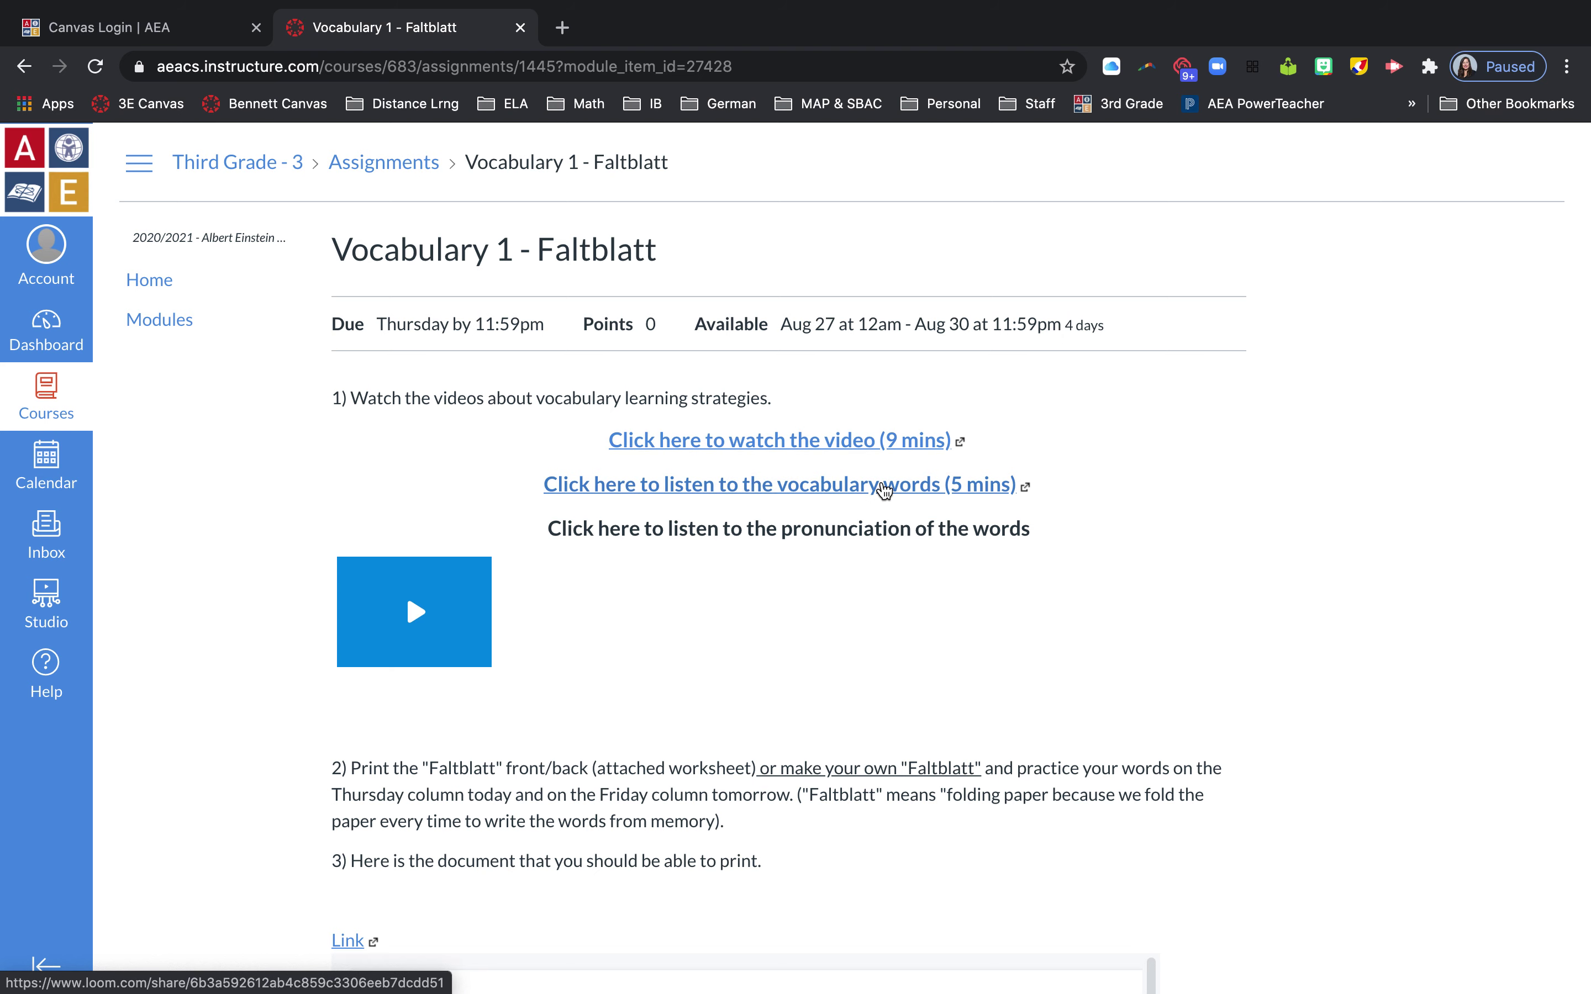
scroll(880, 490, down, 2)
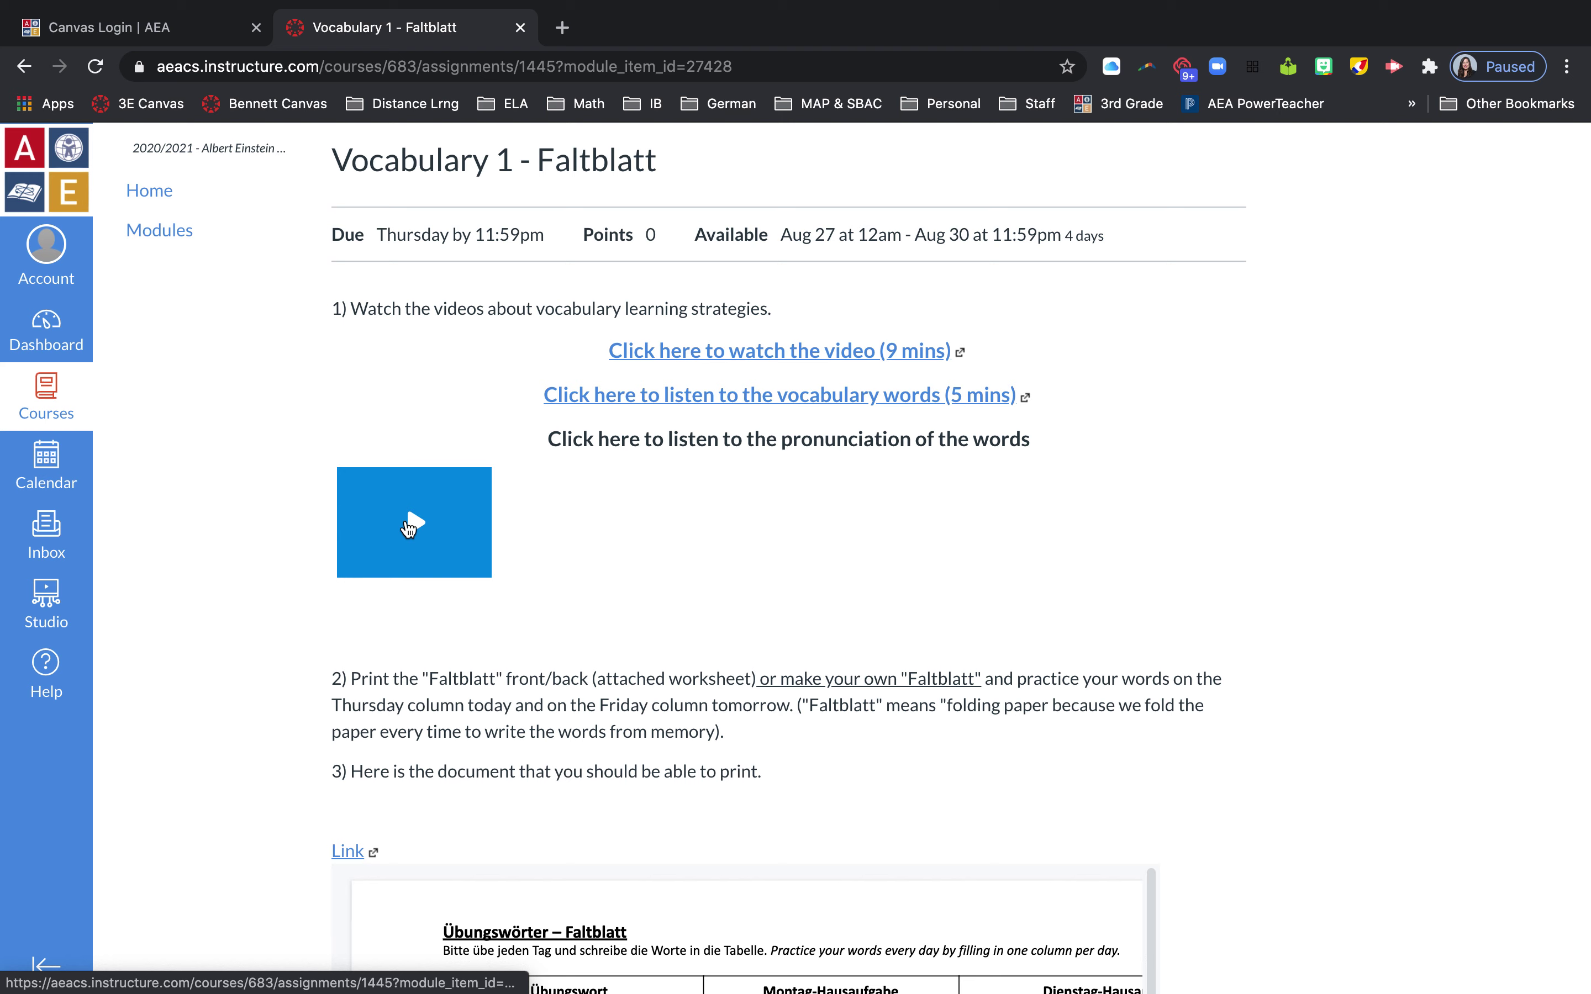
scroll(408, 528, down, 6)
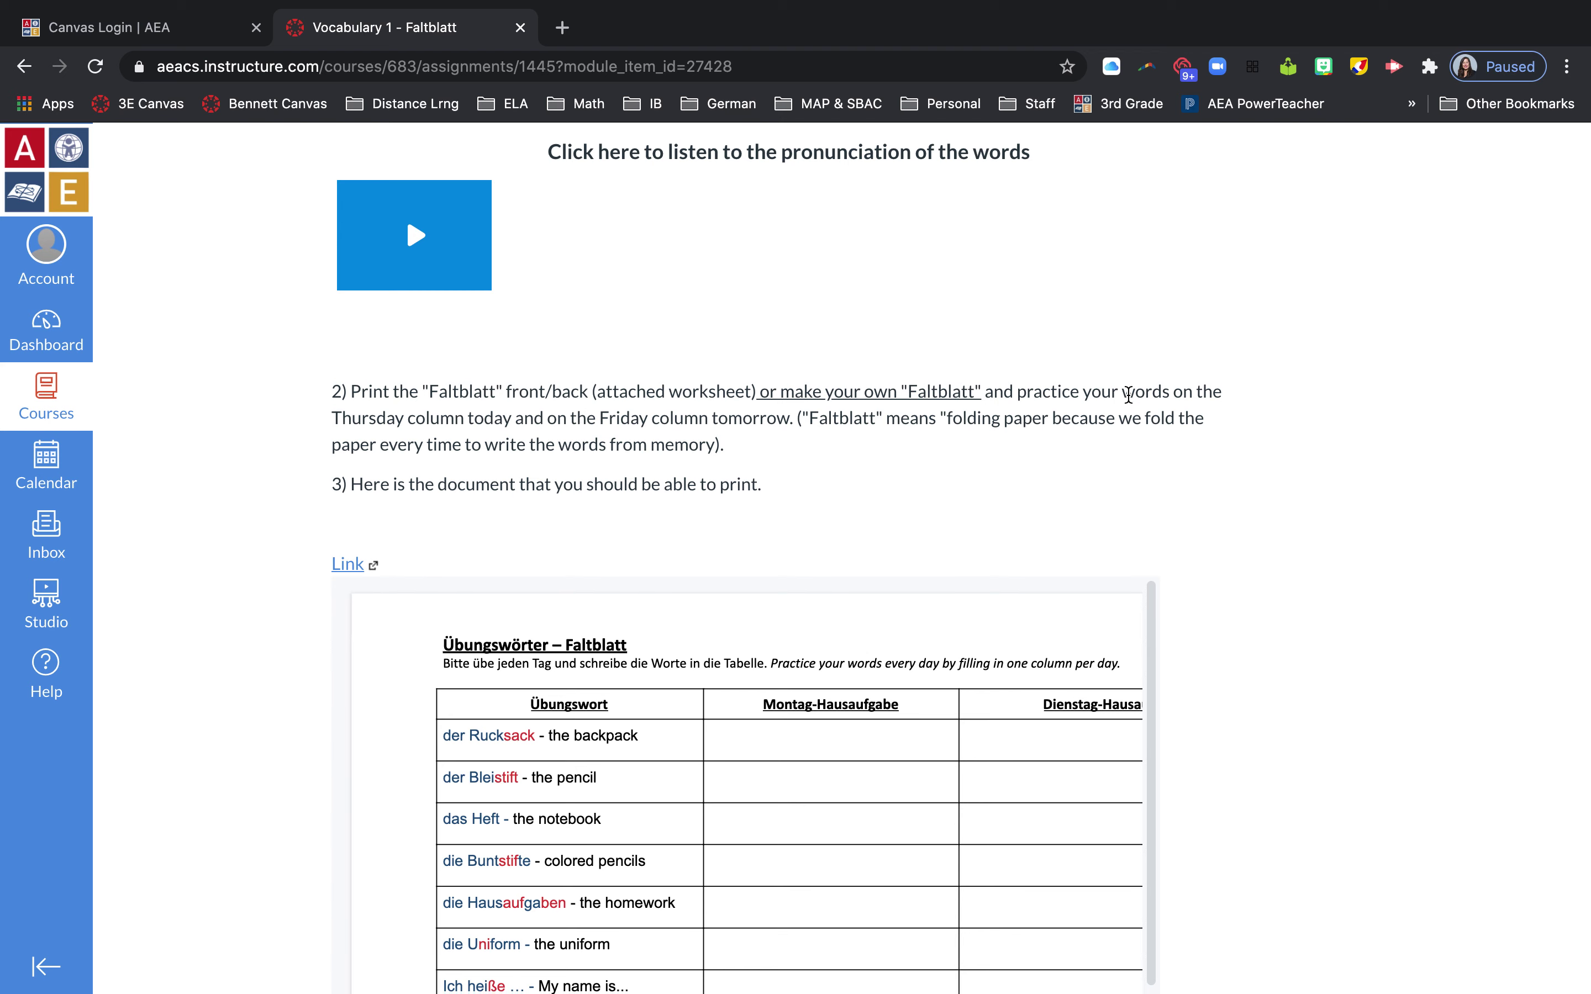
scroll(812, 580, down, 5)
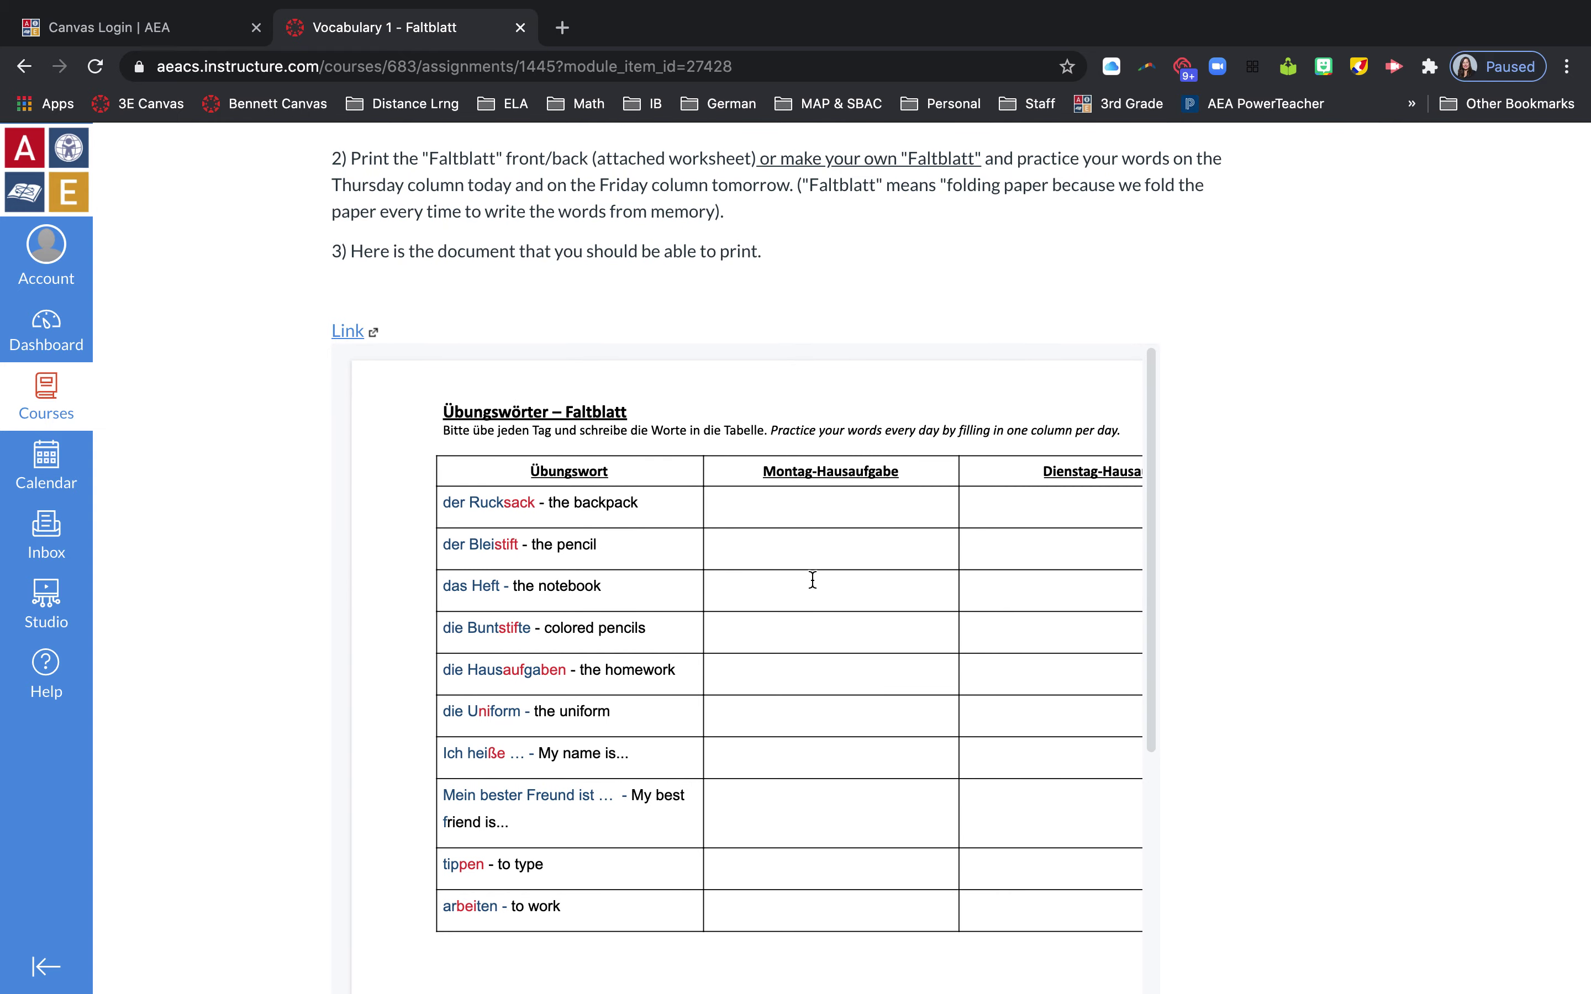
scroll(812, 579, down, 1)
scroll(595, 529, down, 2)
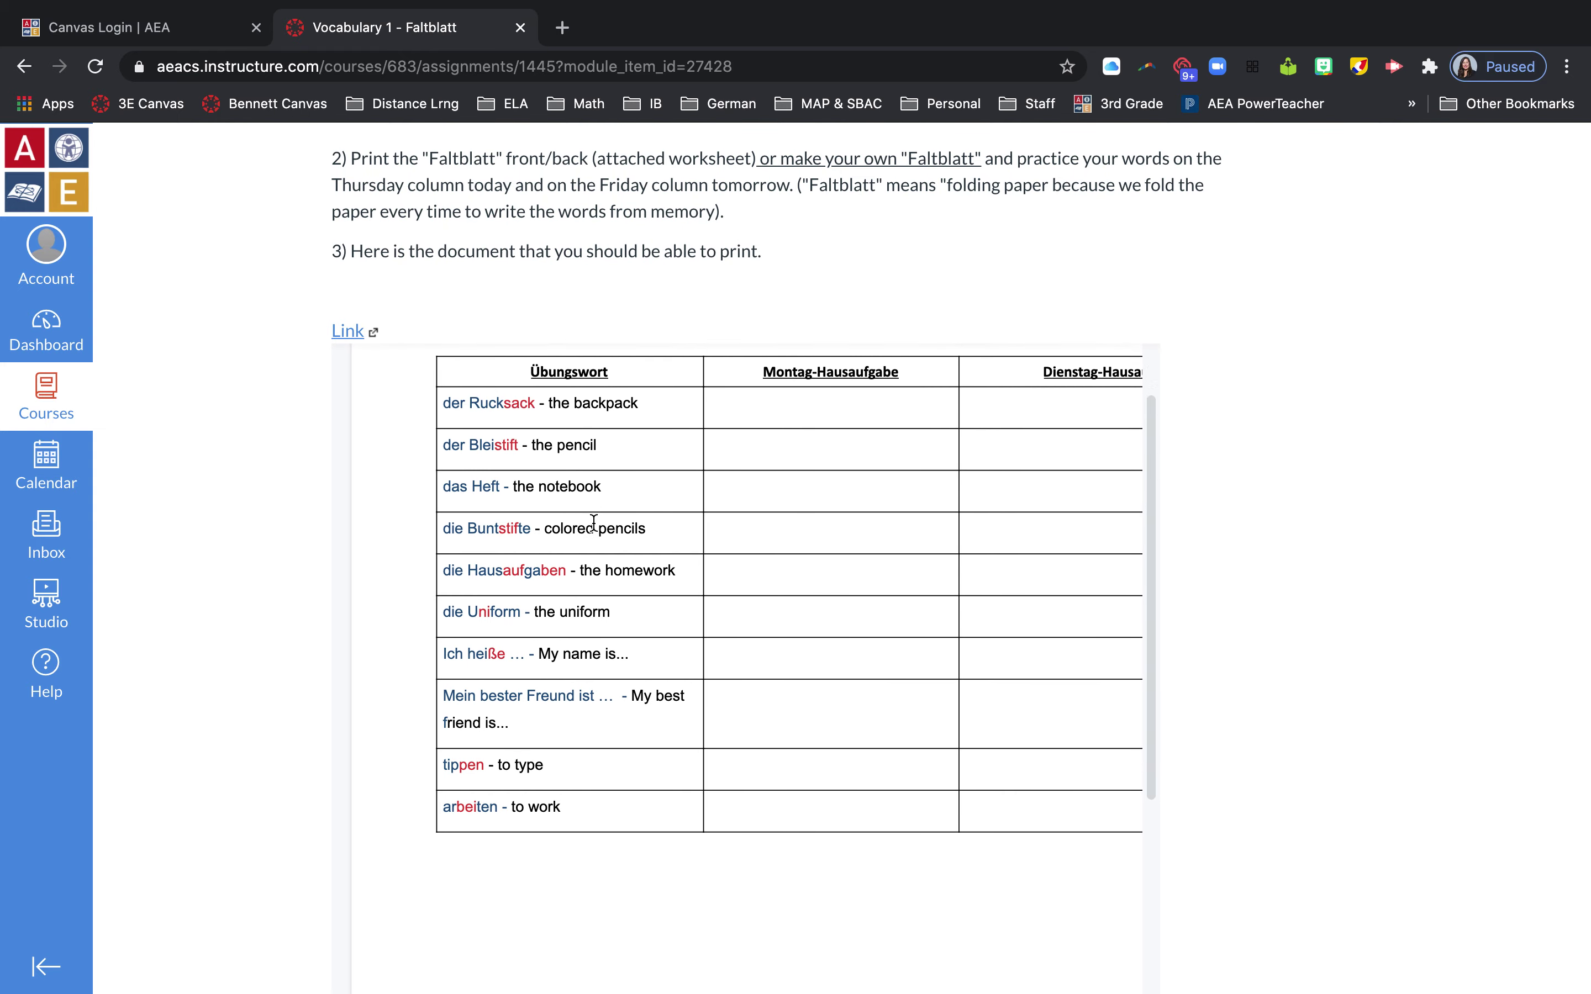
scroll(594, 525, up, 2)
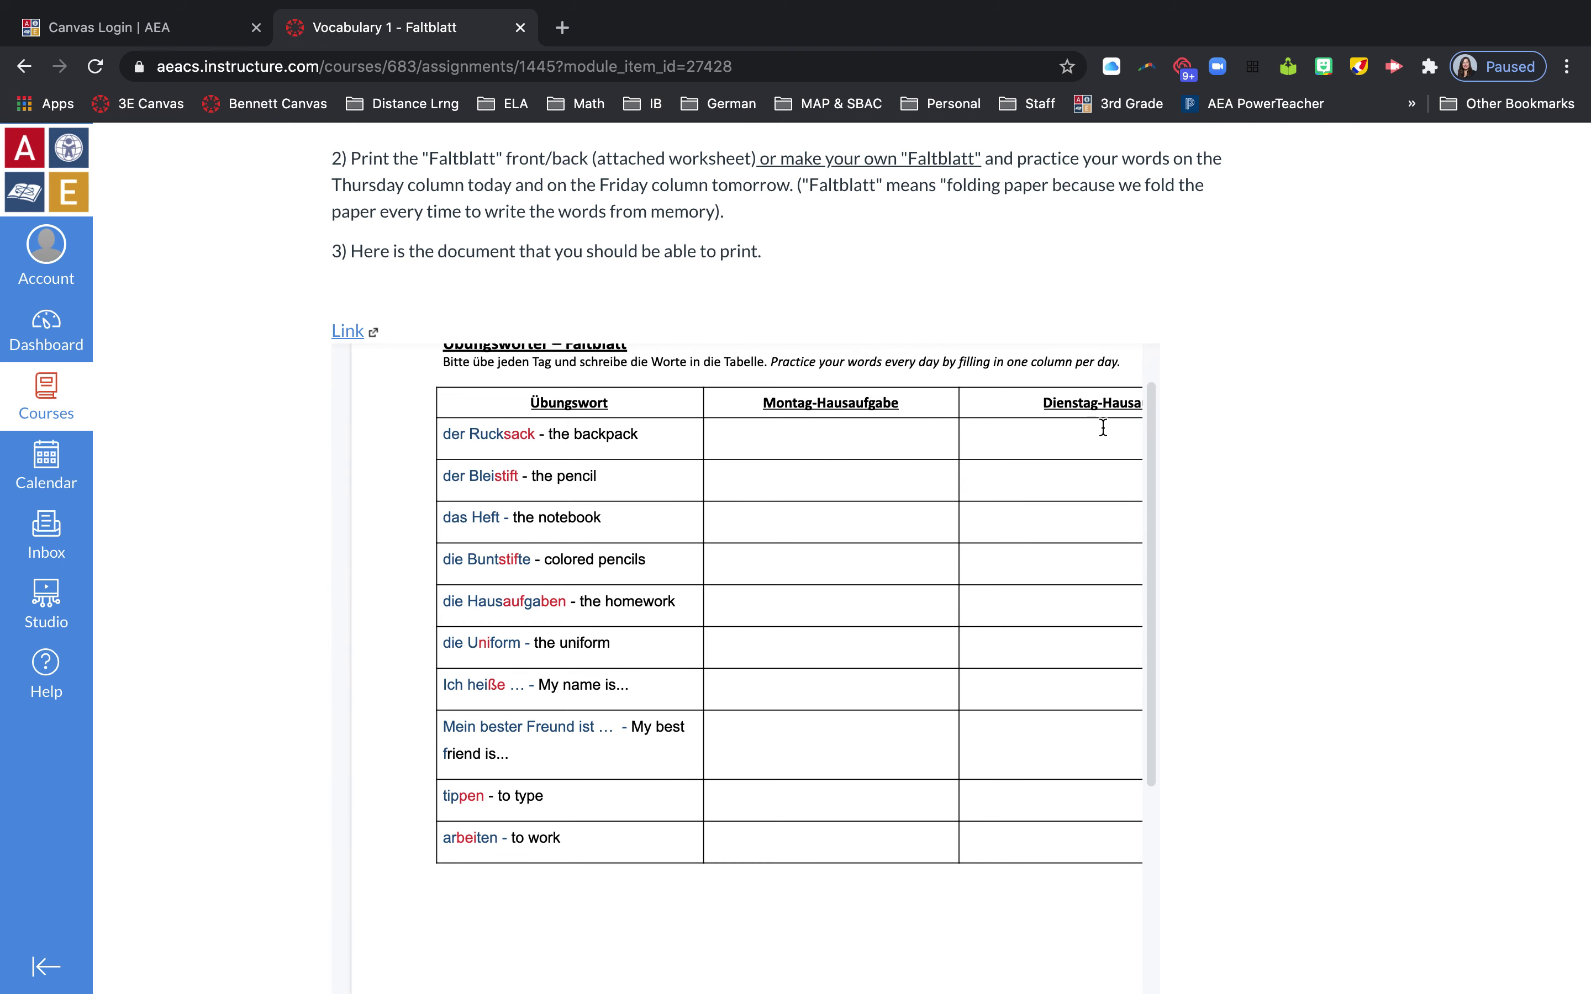
scroll(1103, 428, right, 5)
scroll(1101, 414, down, 10)
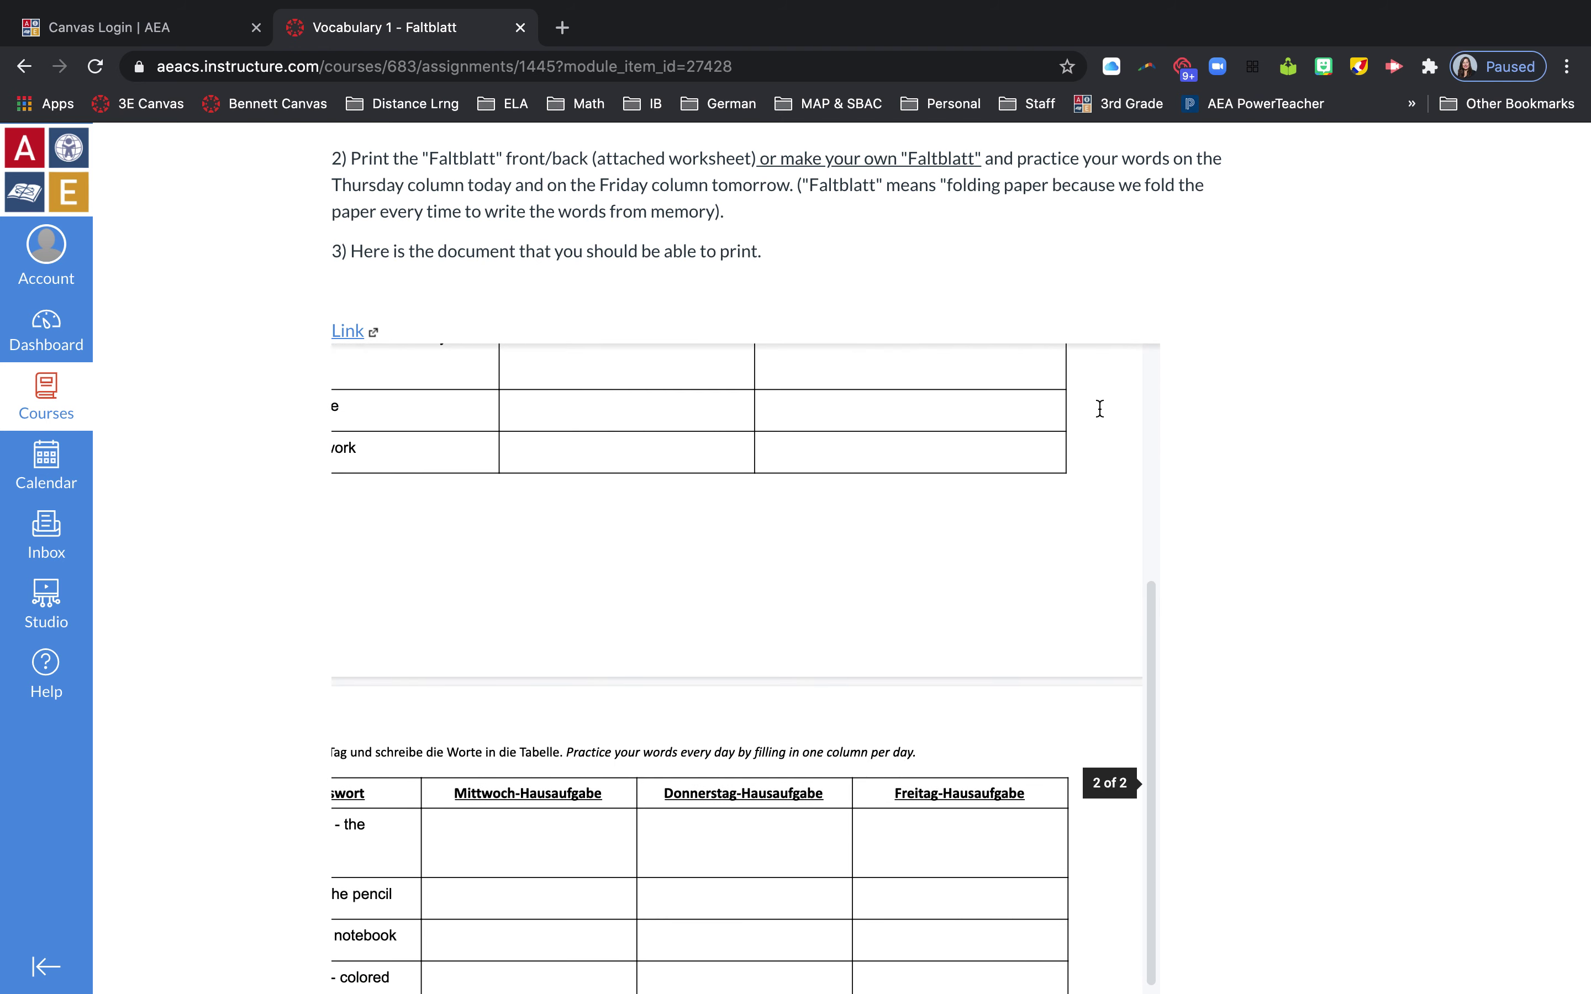
scroll(1099, 408, down, 3)
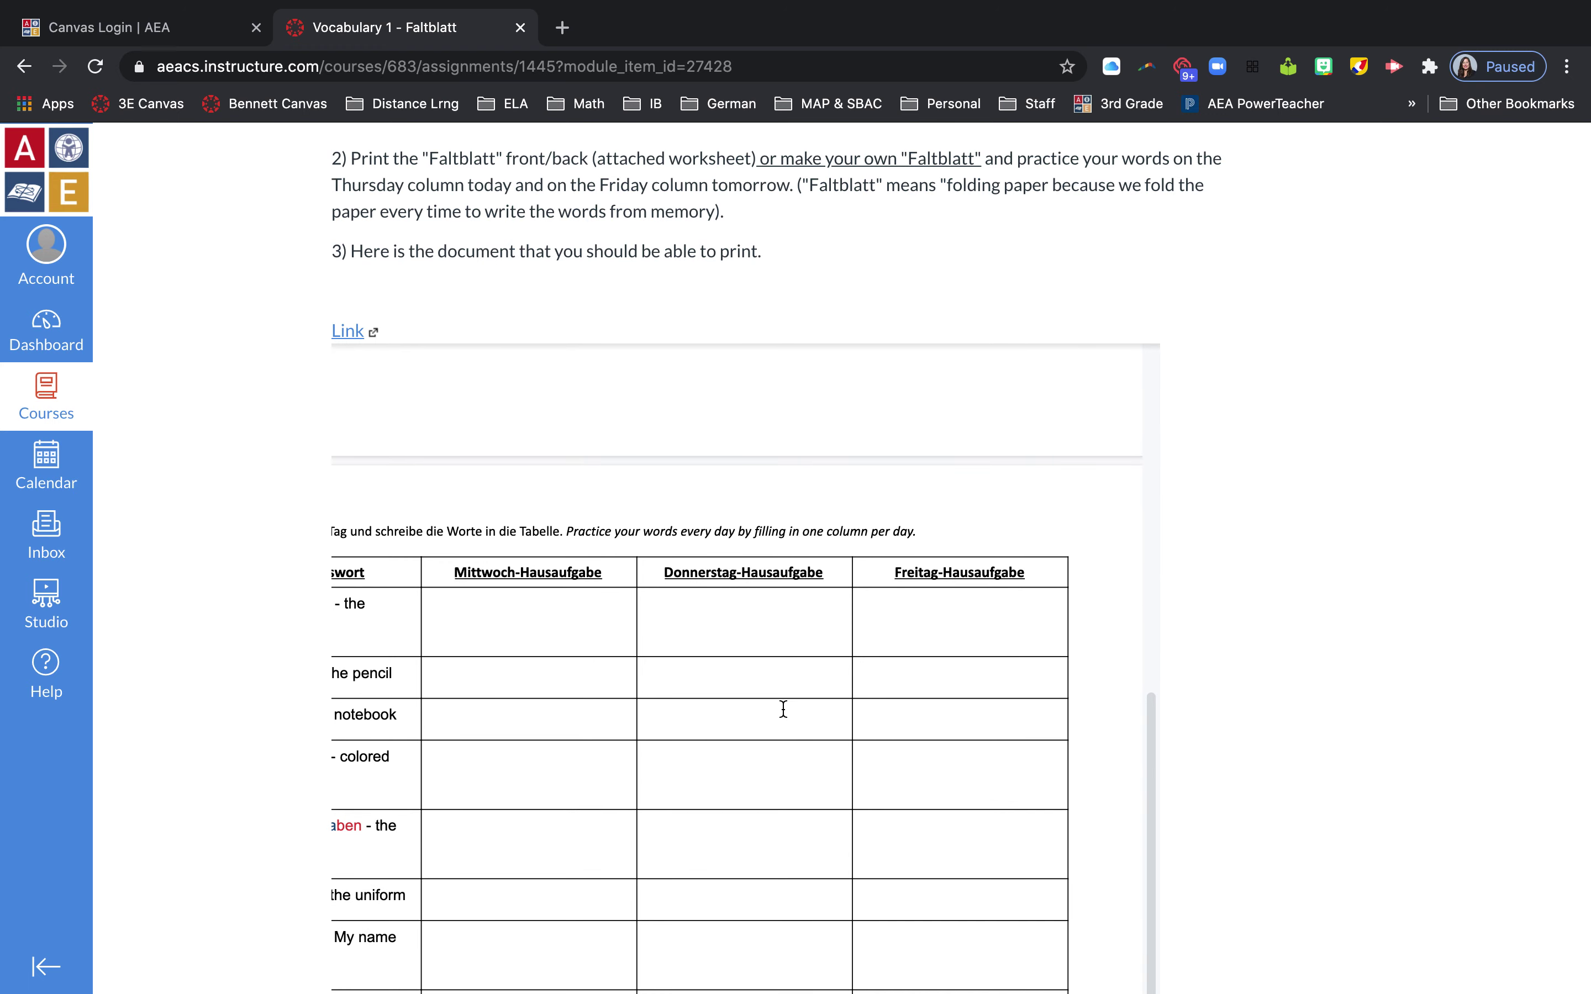
scroll(519, 688, left, 5)
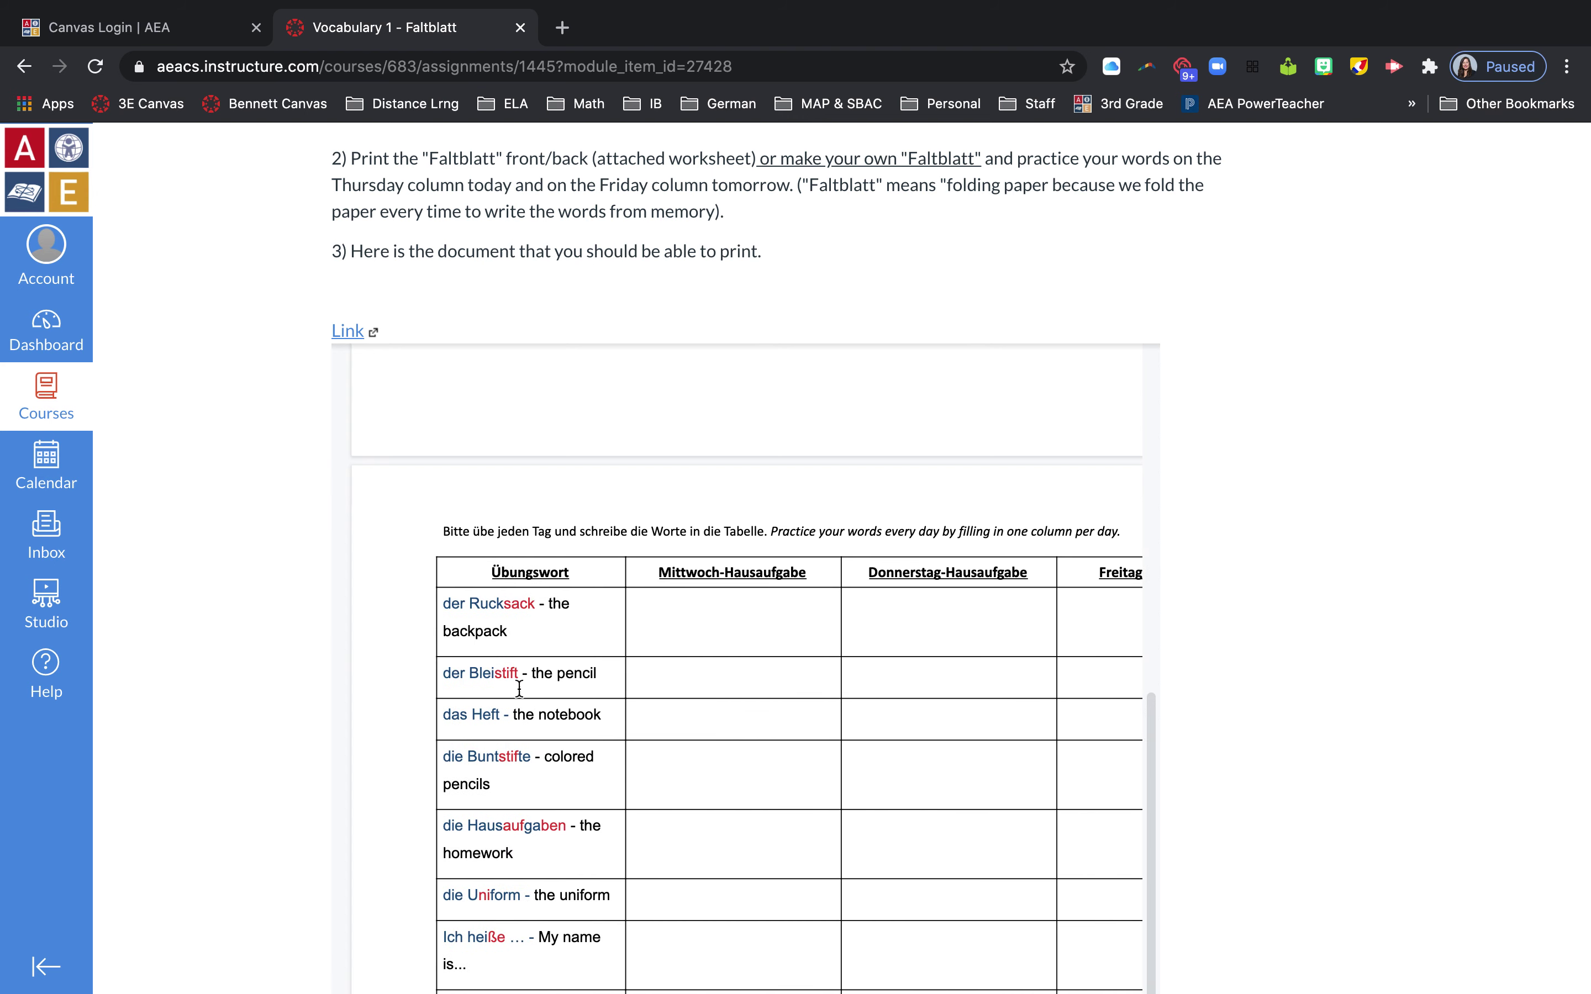
scroll(539, 752, down, 2)
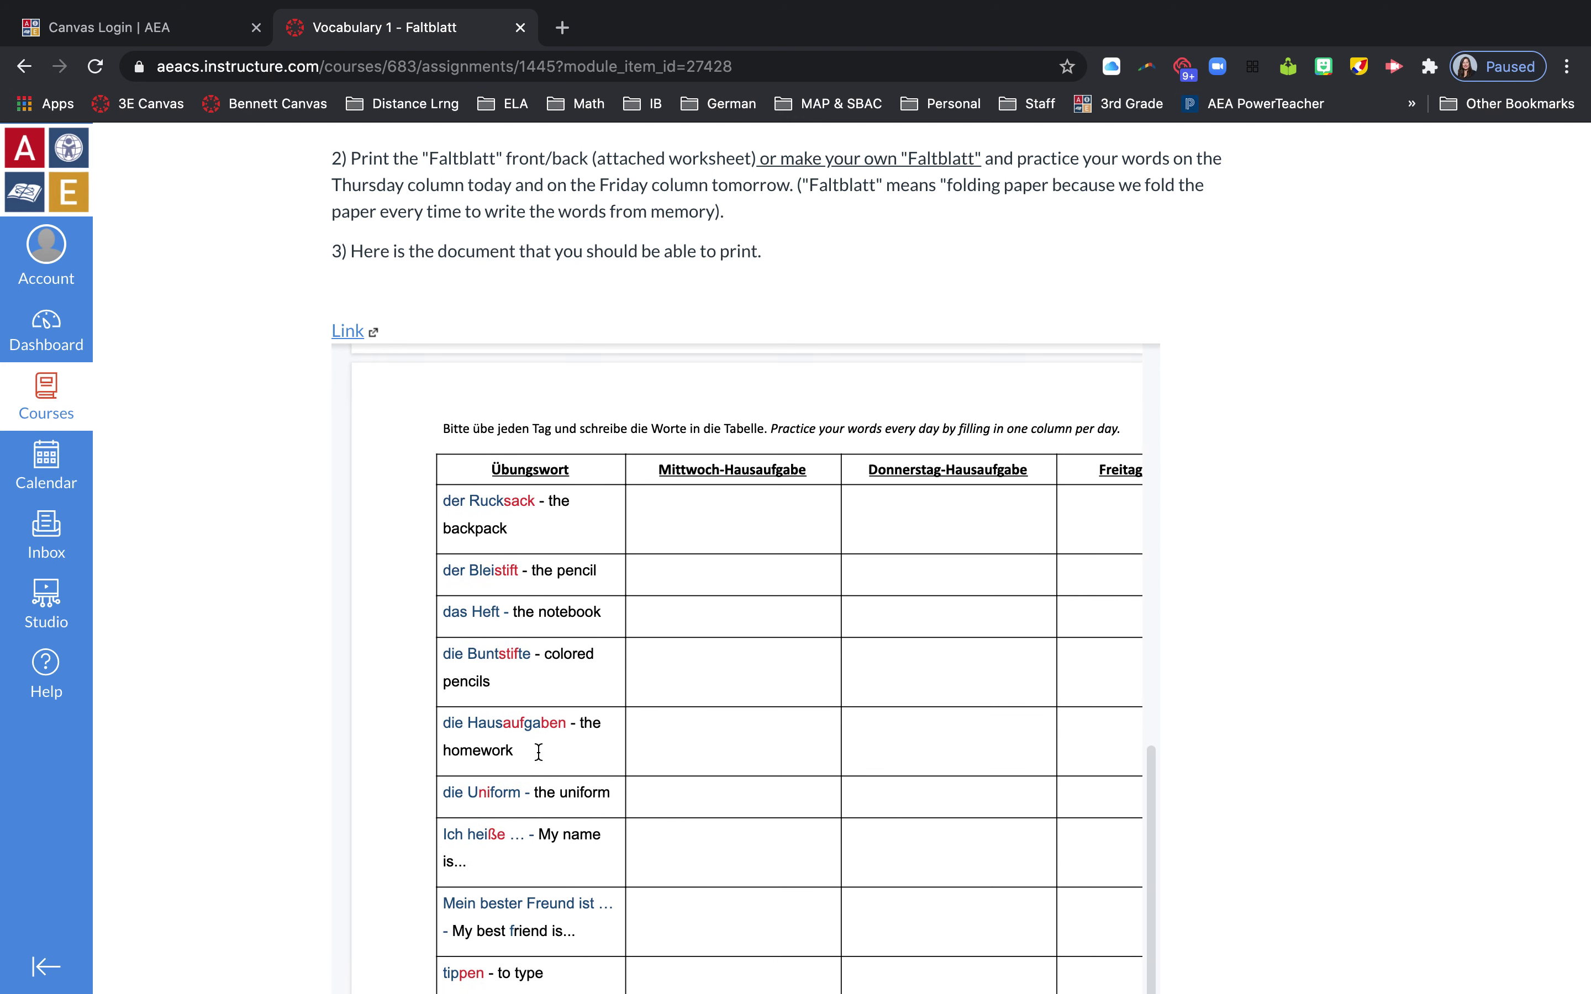
scroll(685, 590, up, 15)
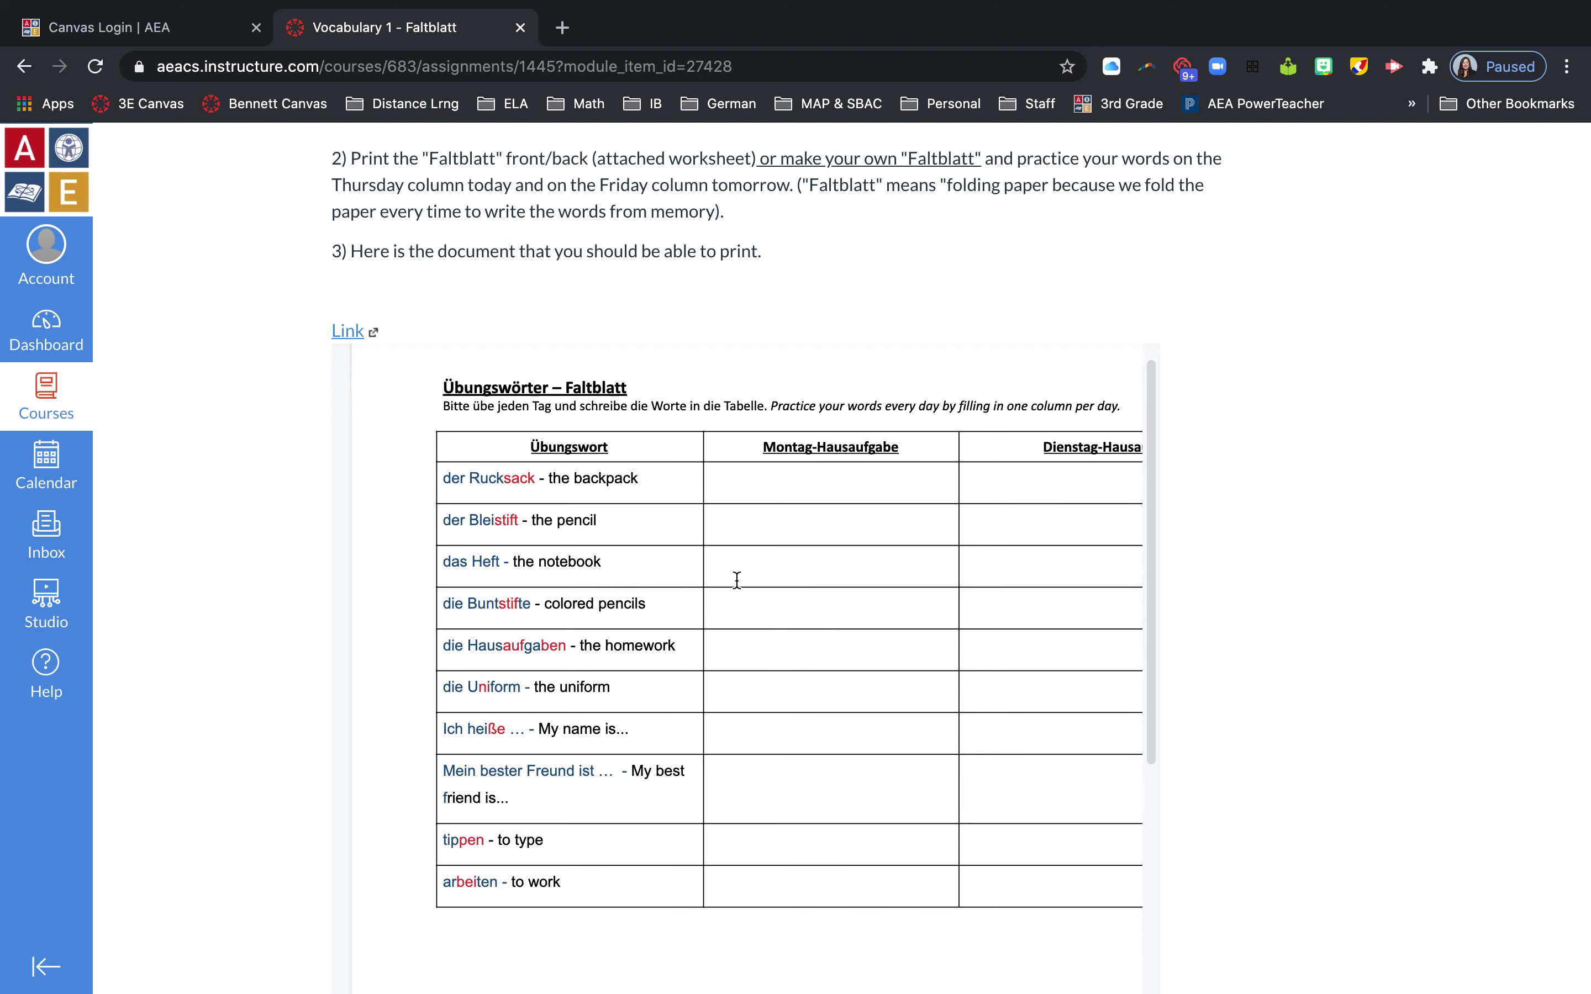
scroll(736, 580, down, 10)
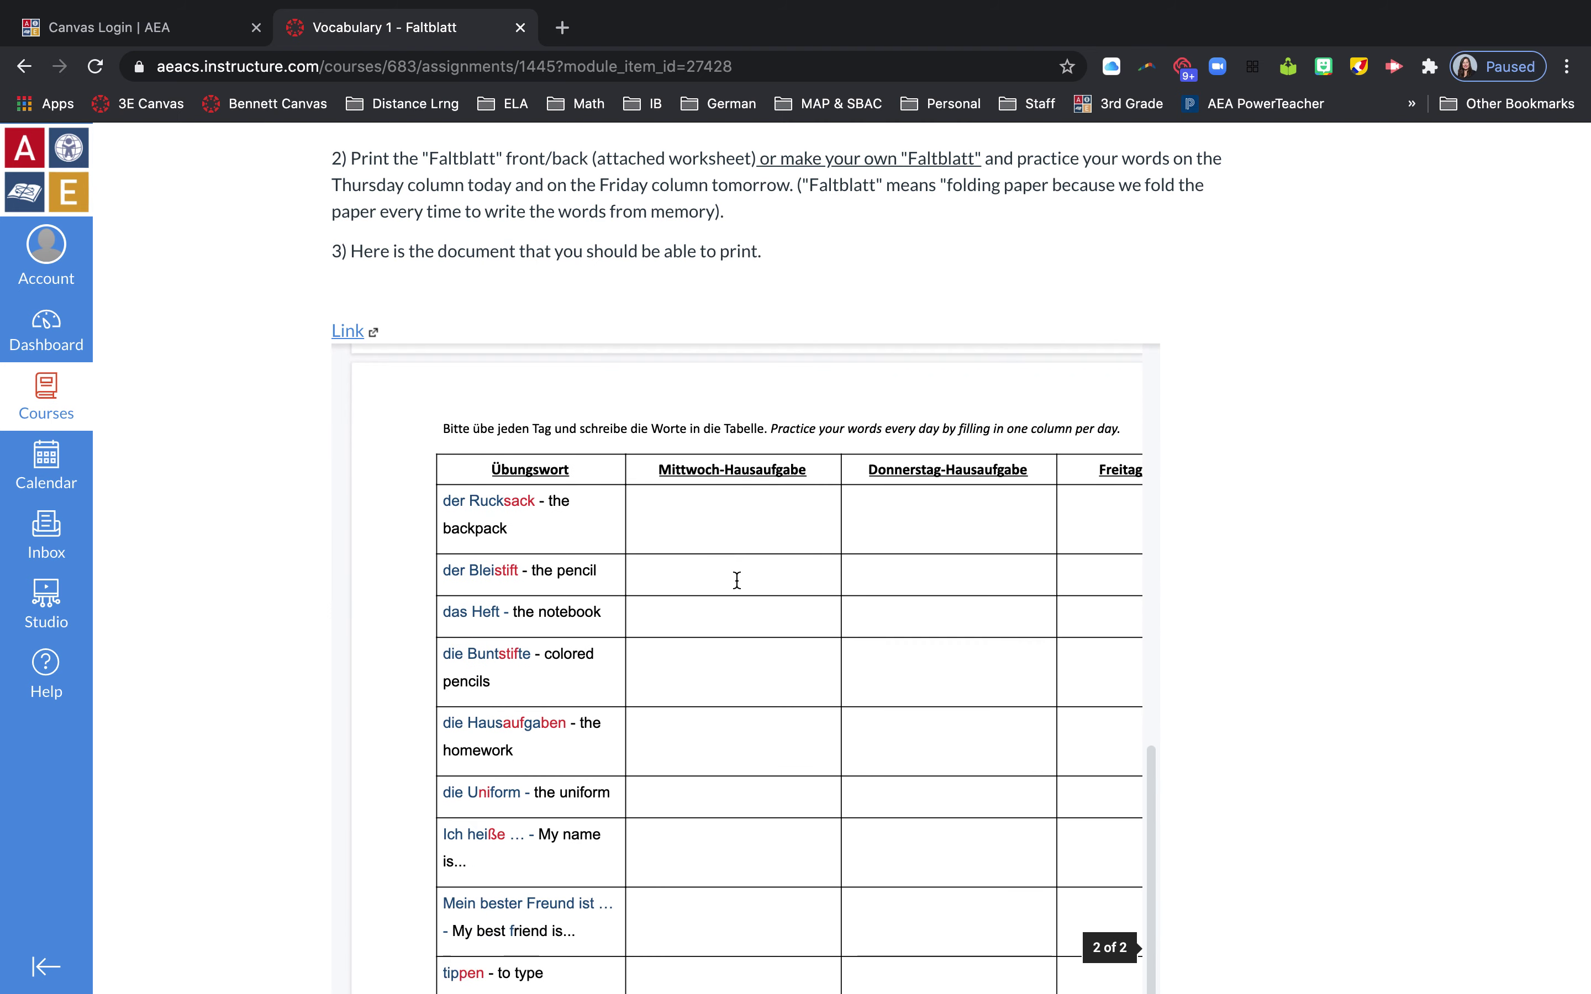
scroll(830, 602, down, 8)
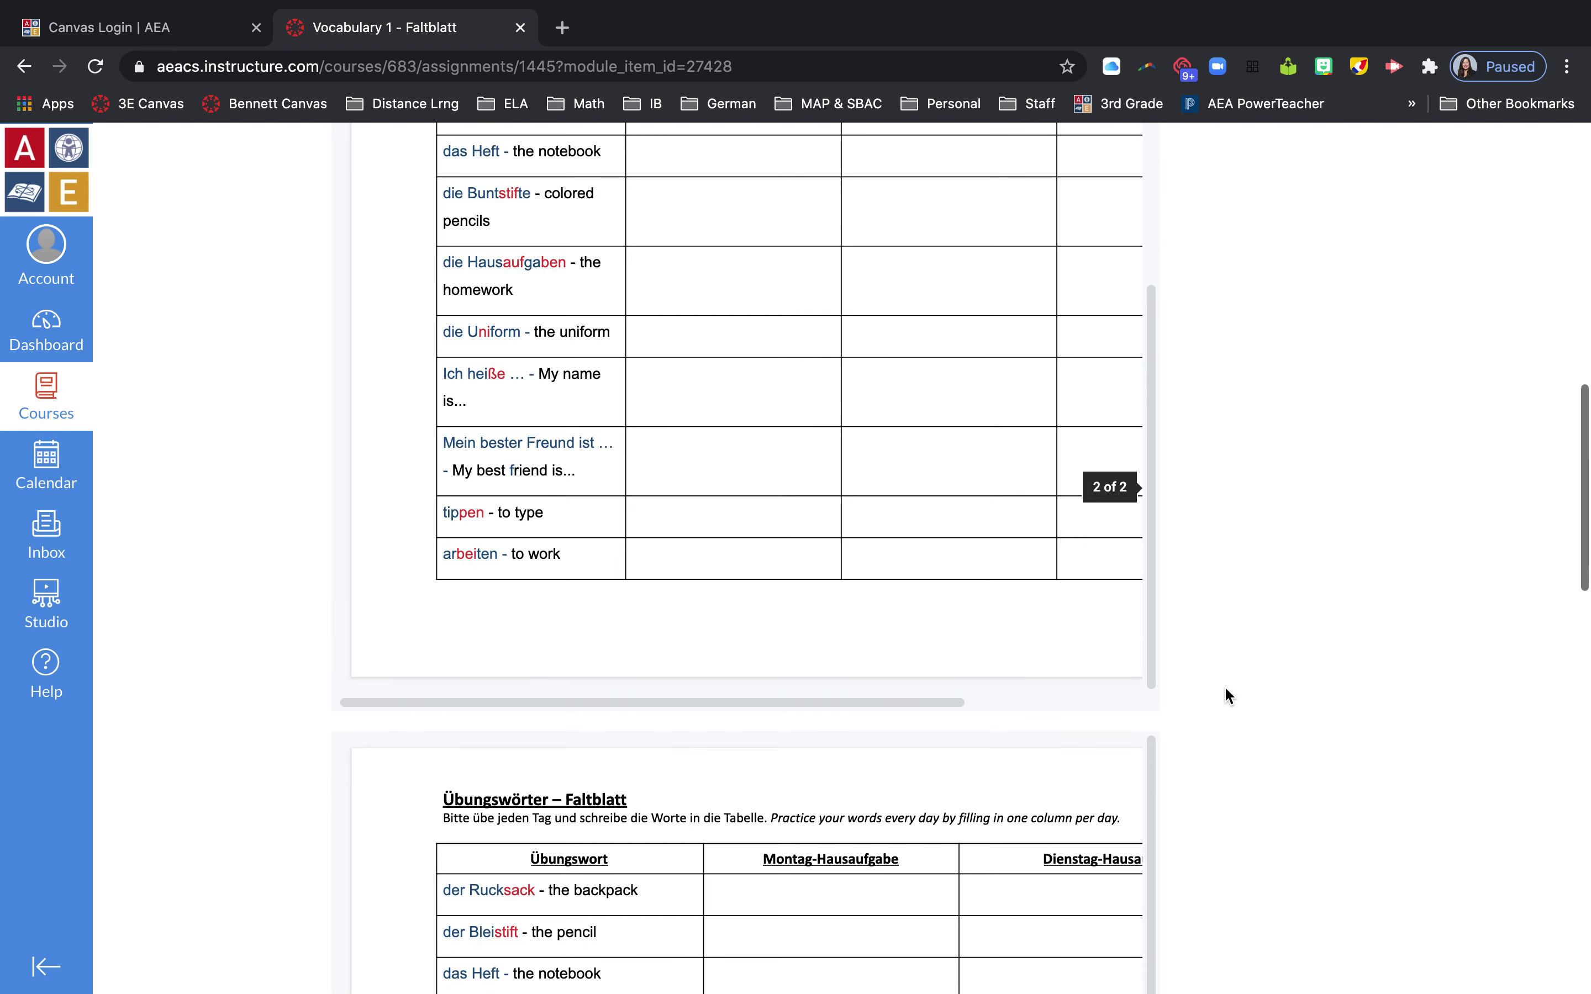
scroll(951, 729, down, 10)
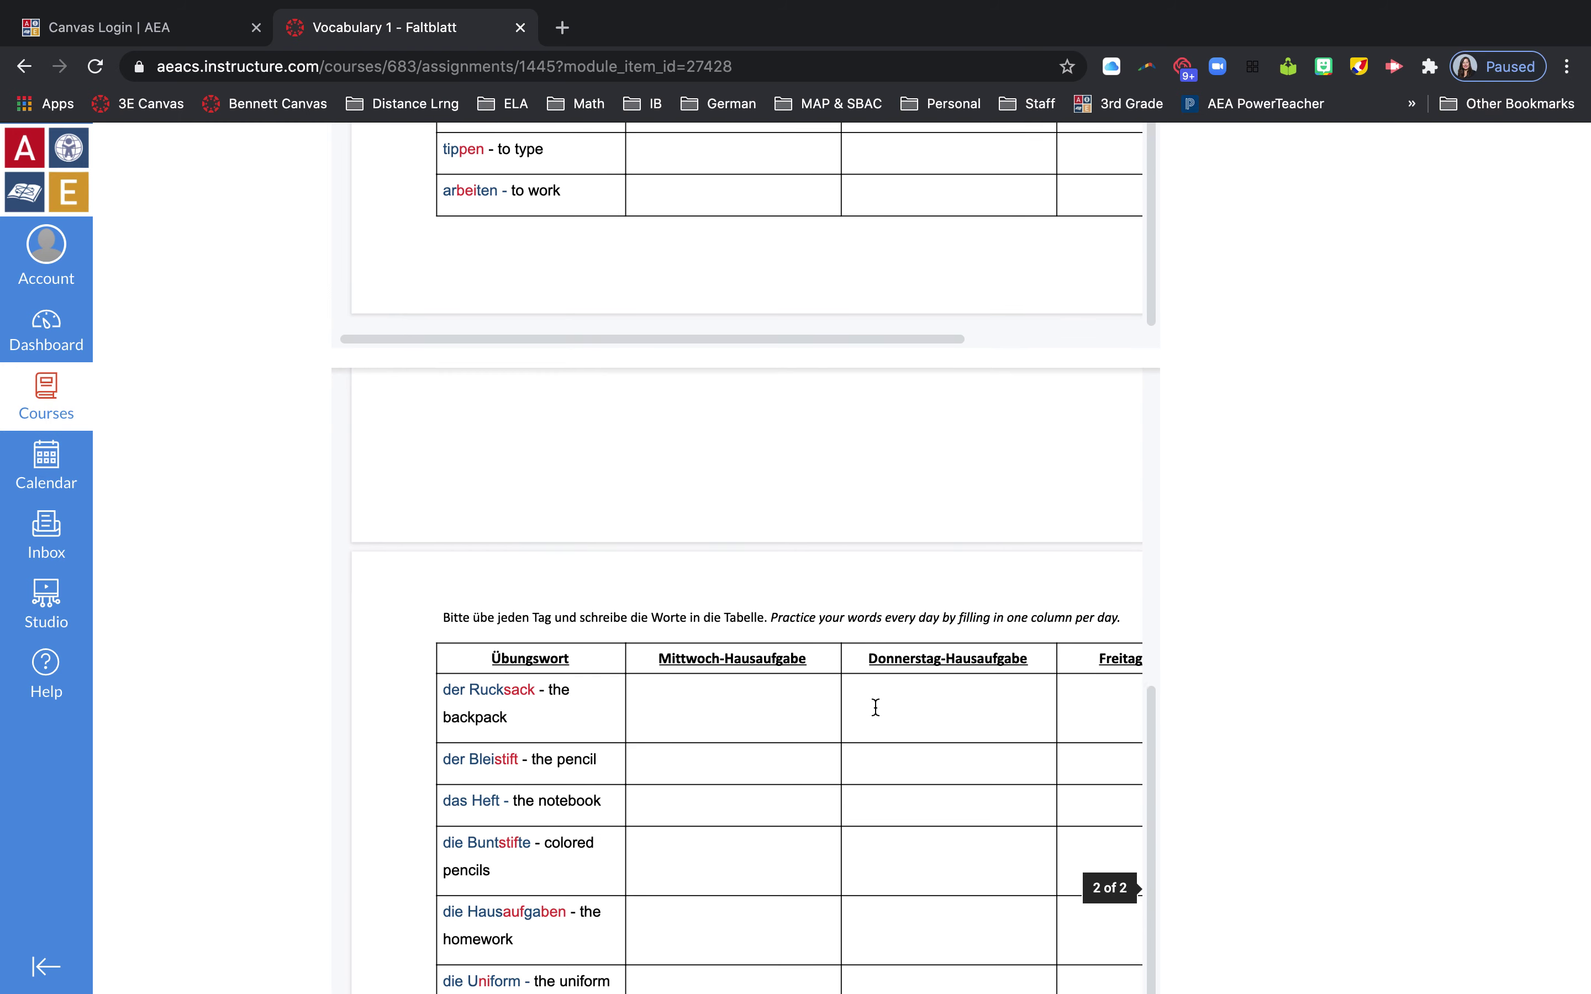
scroll(1275, 718, down, 10)
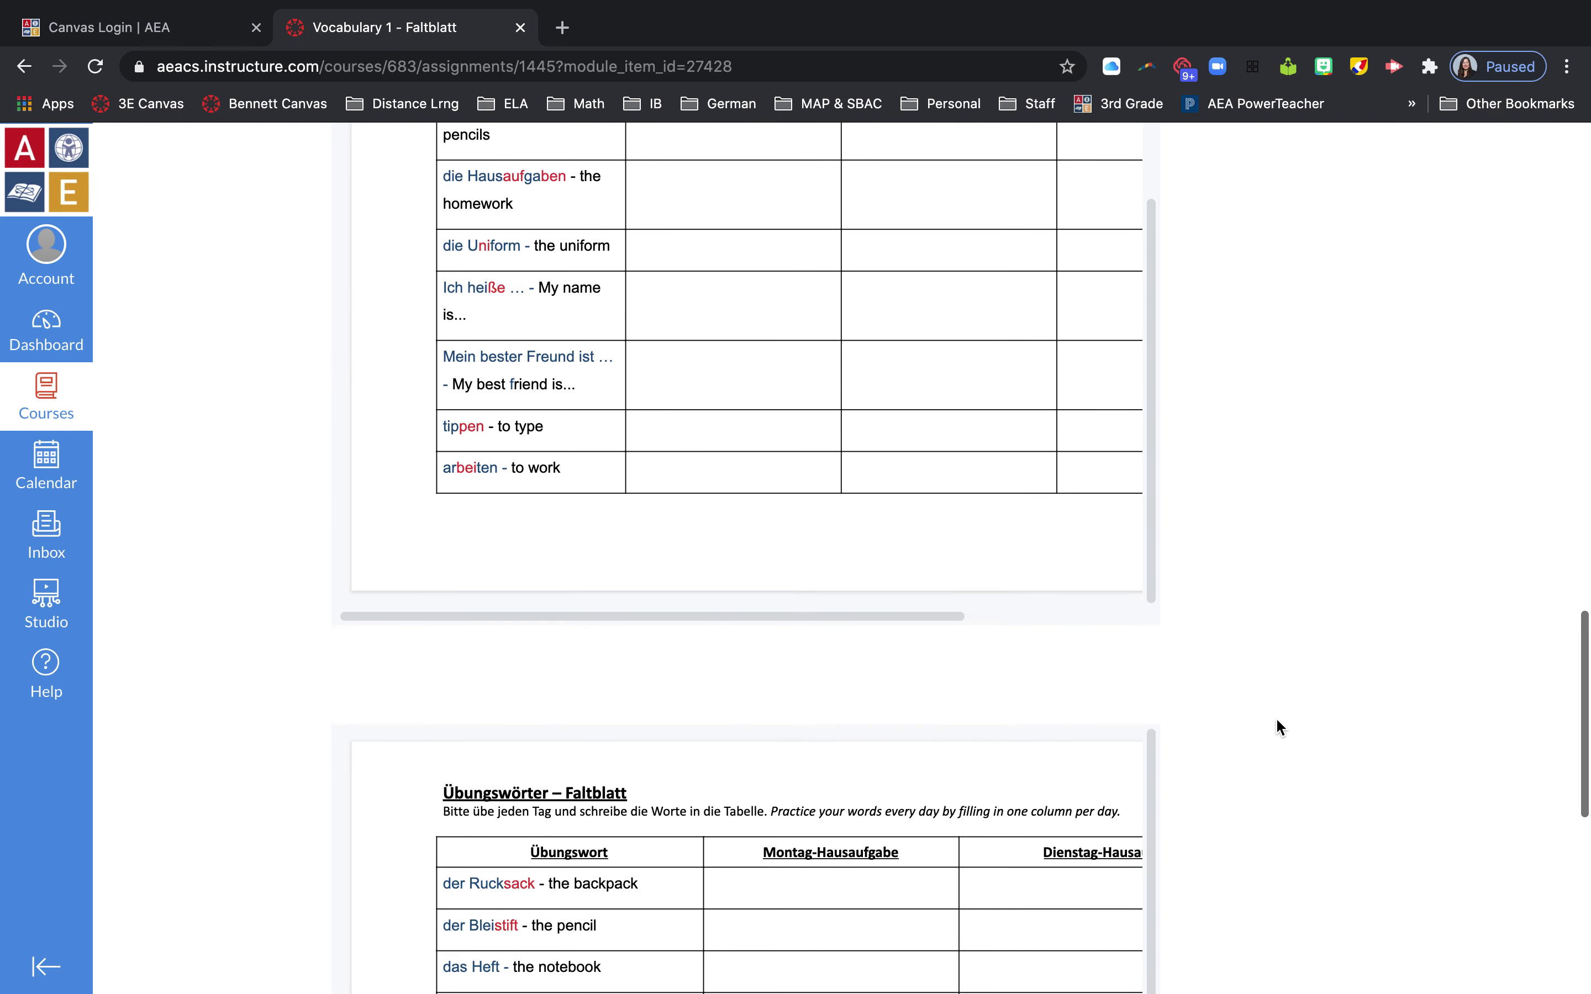
scroll(1276, 718, up, 15)
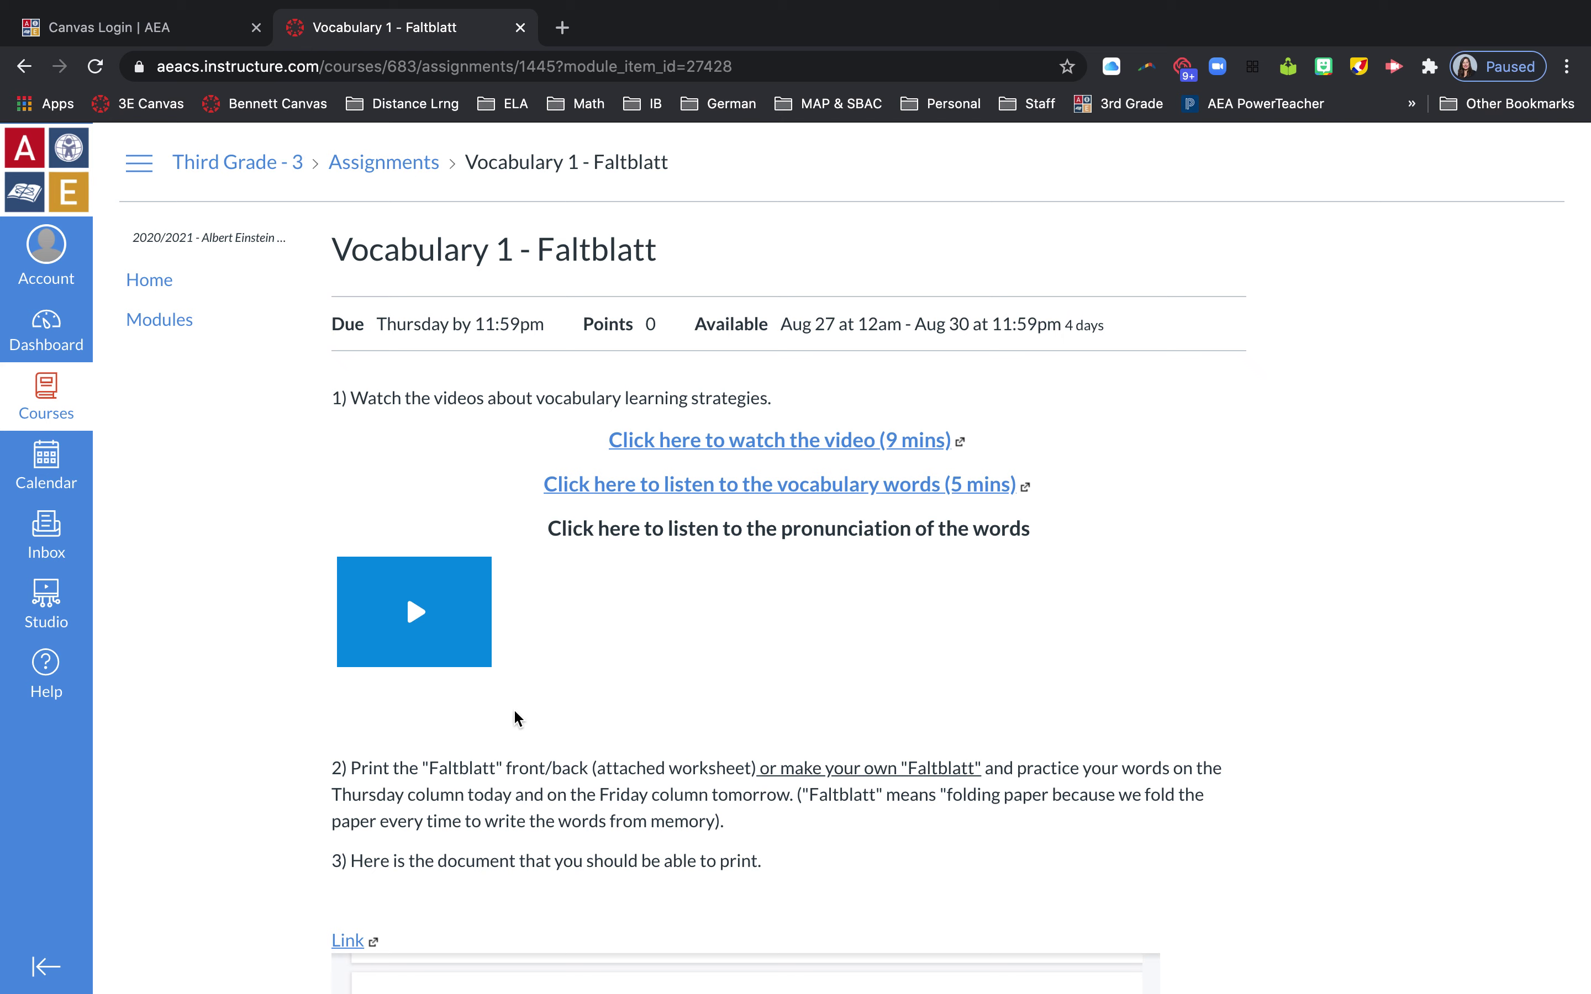
Start a new Inbox message for course Third Grade - 3, addressed to a teacher.
click(45, 526)
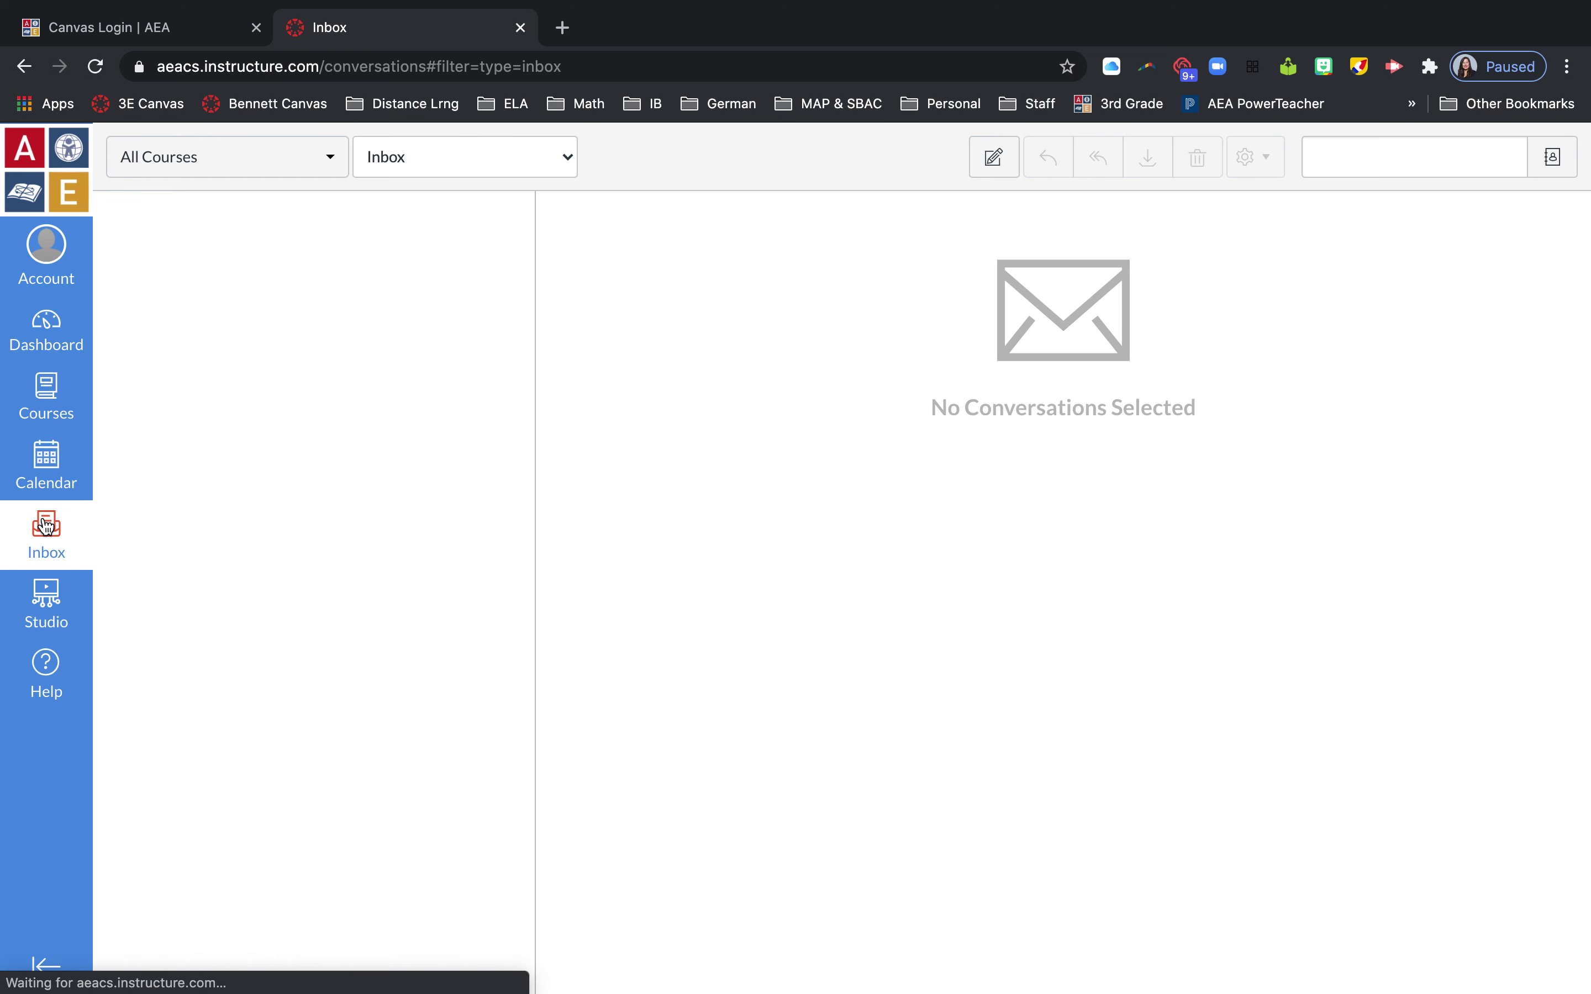
click(993, 165)
click(645, 365)
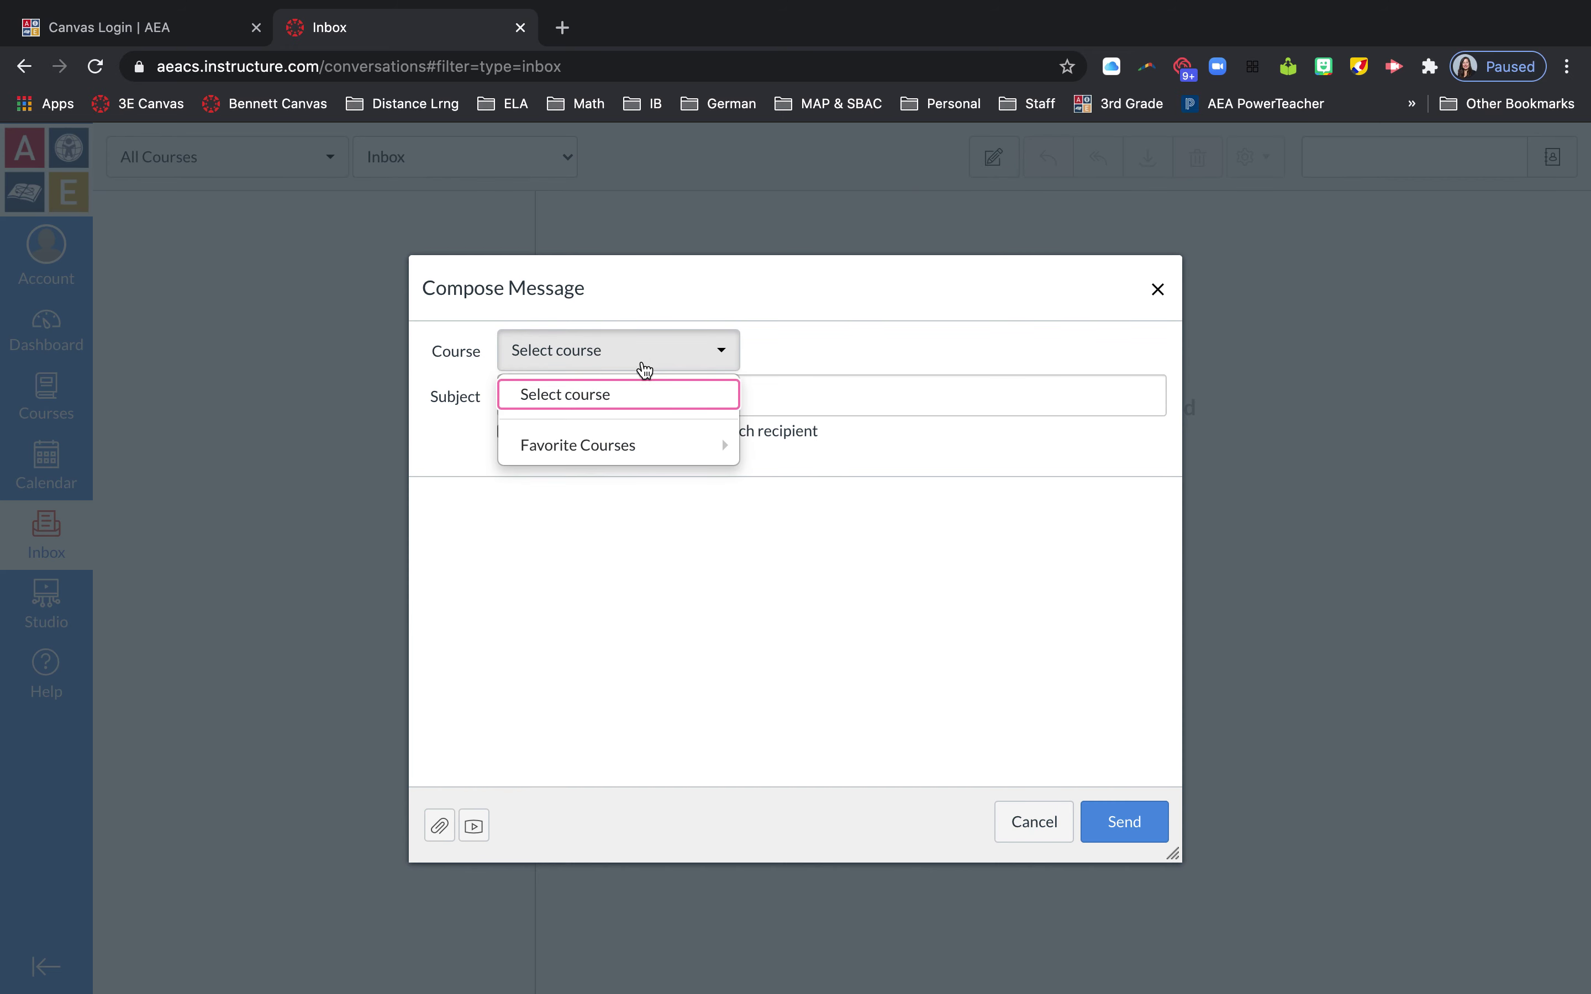
mouse_move(678, 453)
click(798, 452)
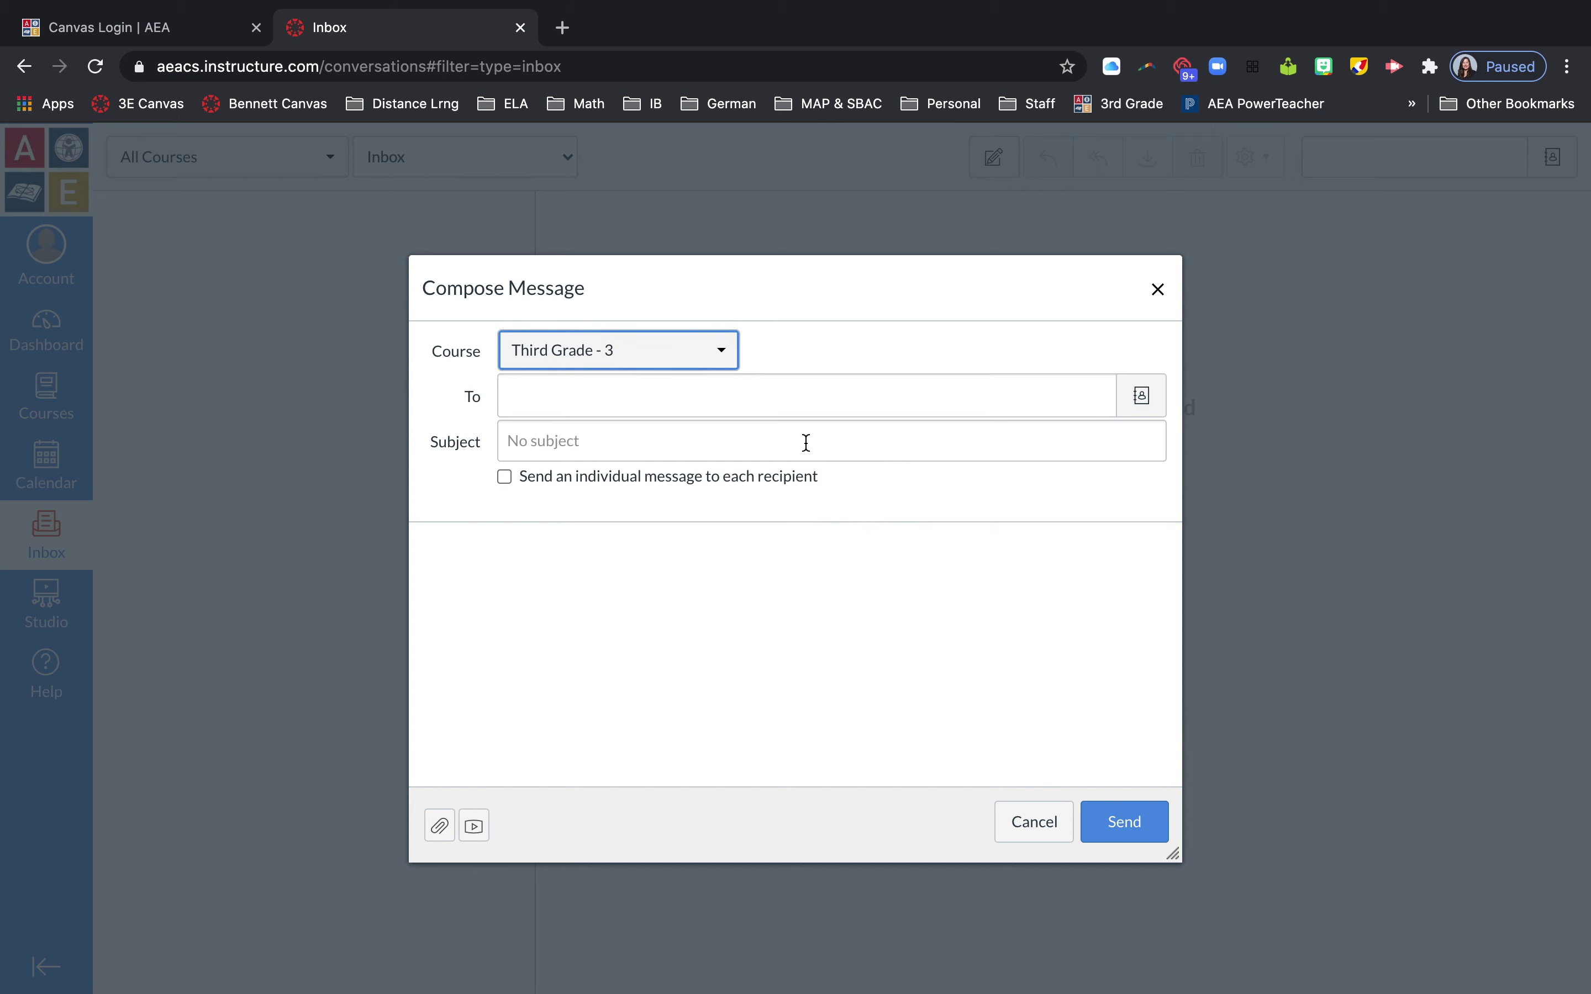
click(1142, 401)
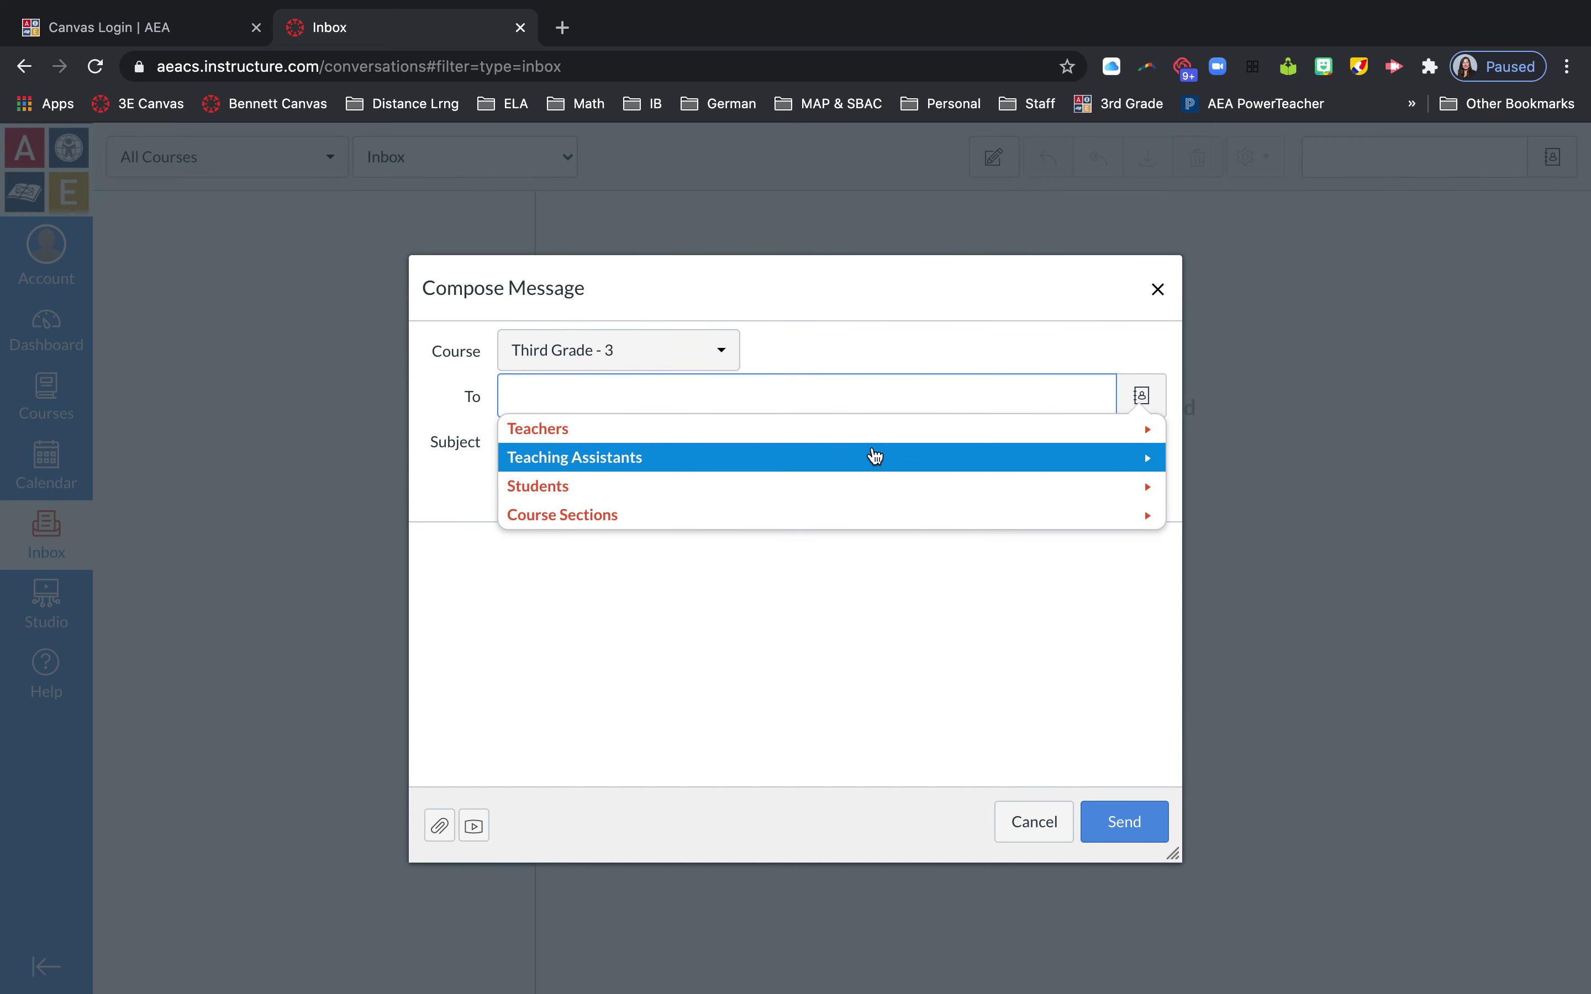
click(1148, 436)
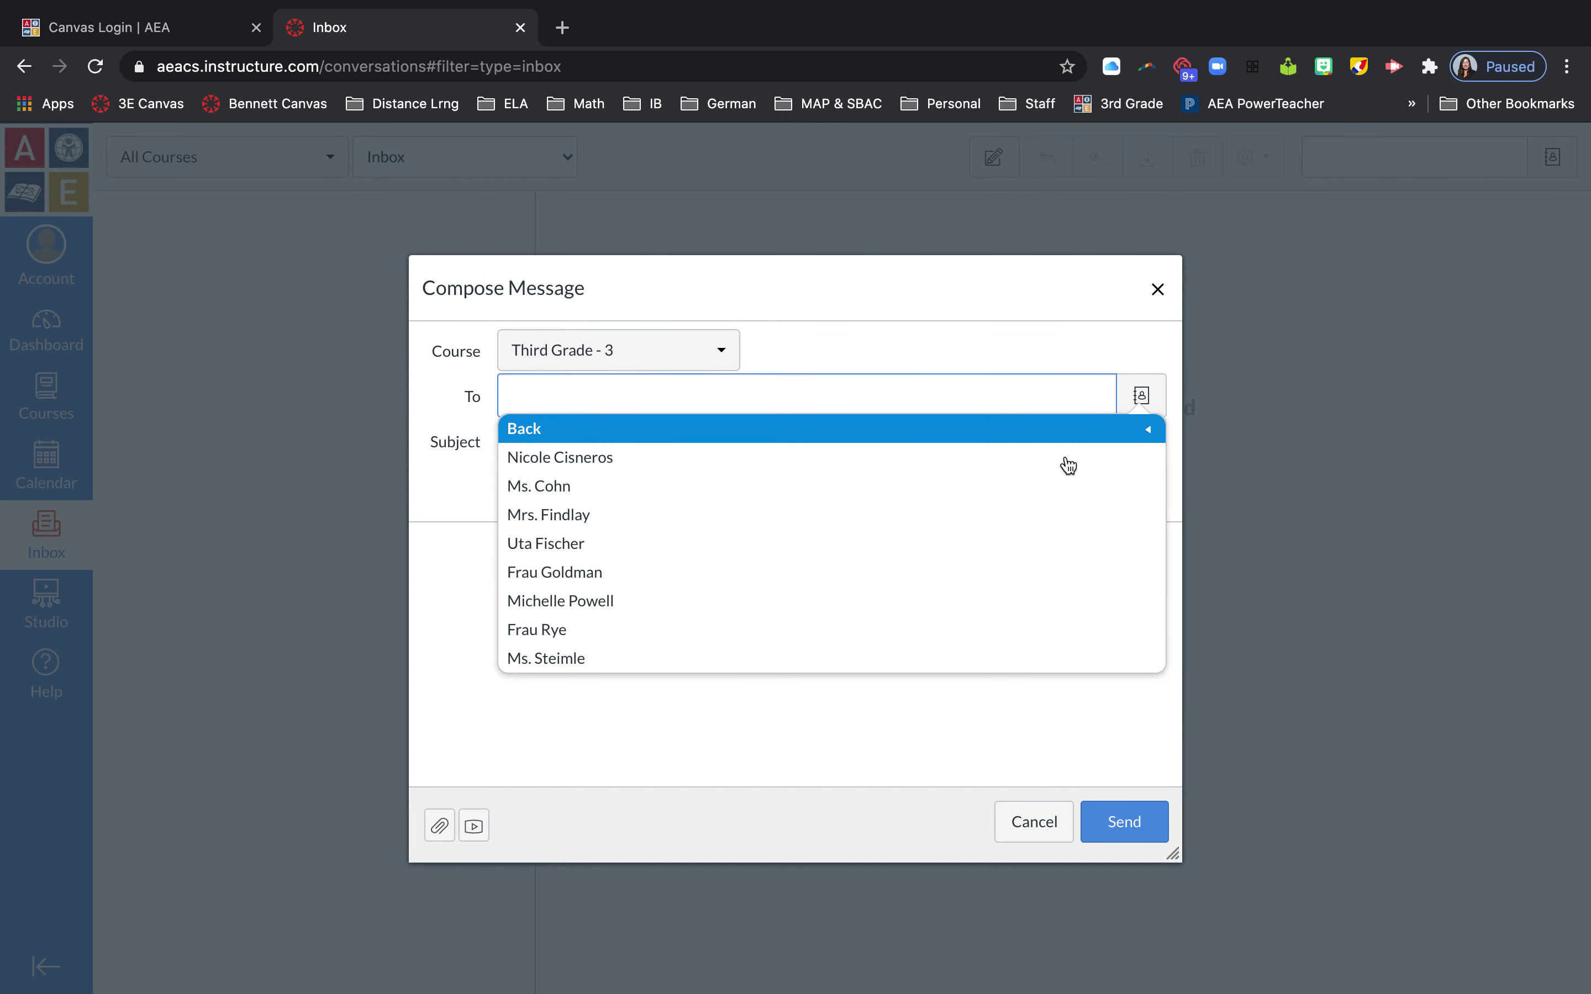
click(674, 514)
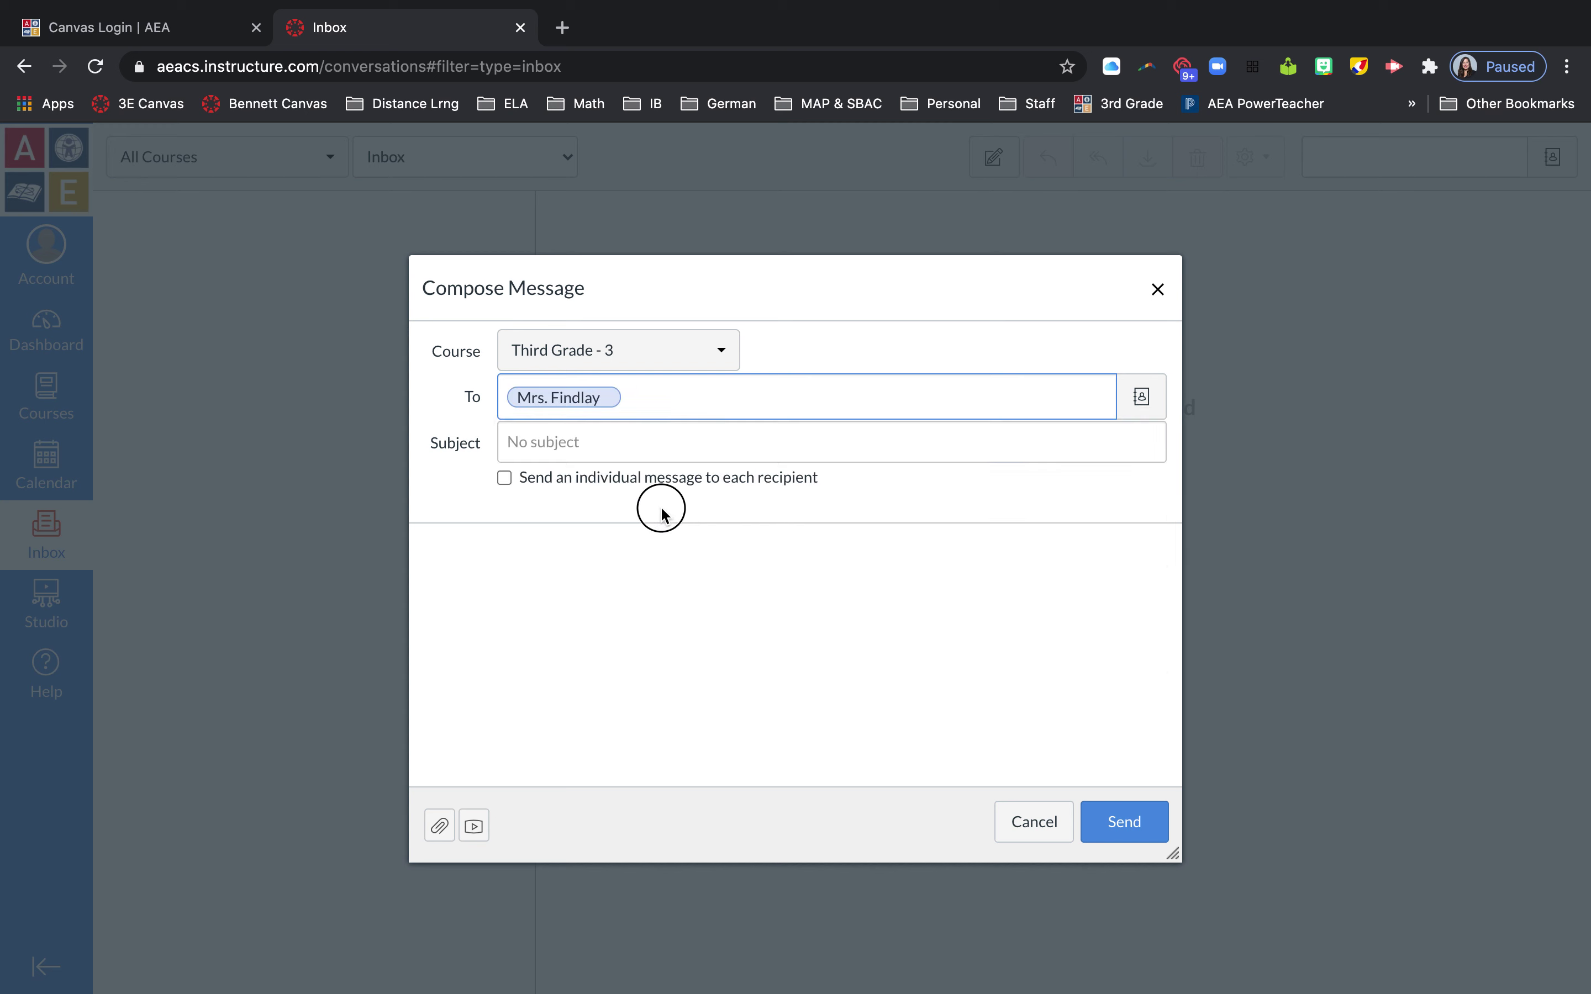
Enter subject 'Faltblatt' and message body 'Here is my Faltblatt.'.
click(650, 439)
text(Faltblatt)
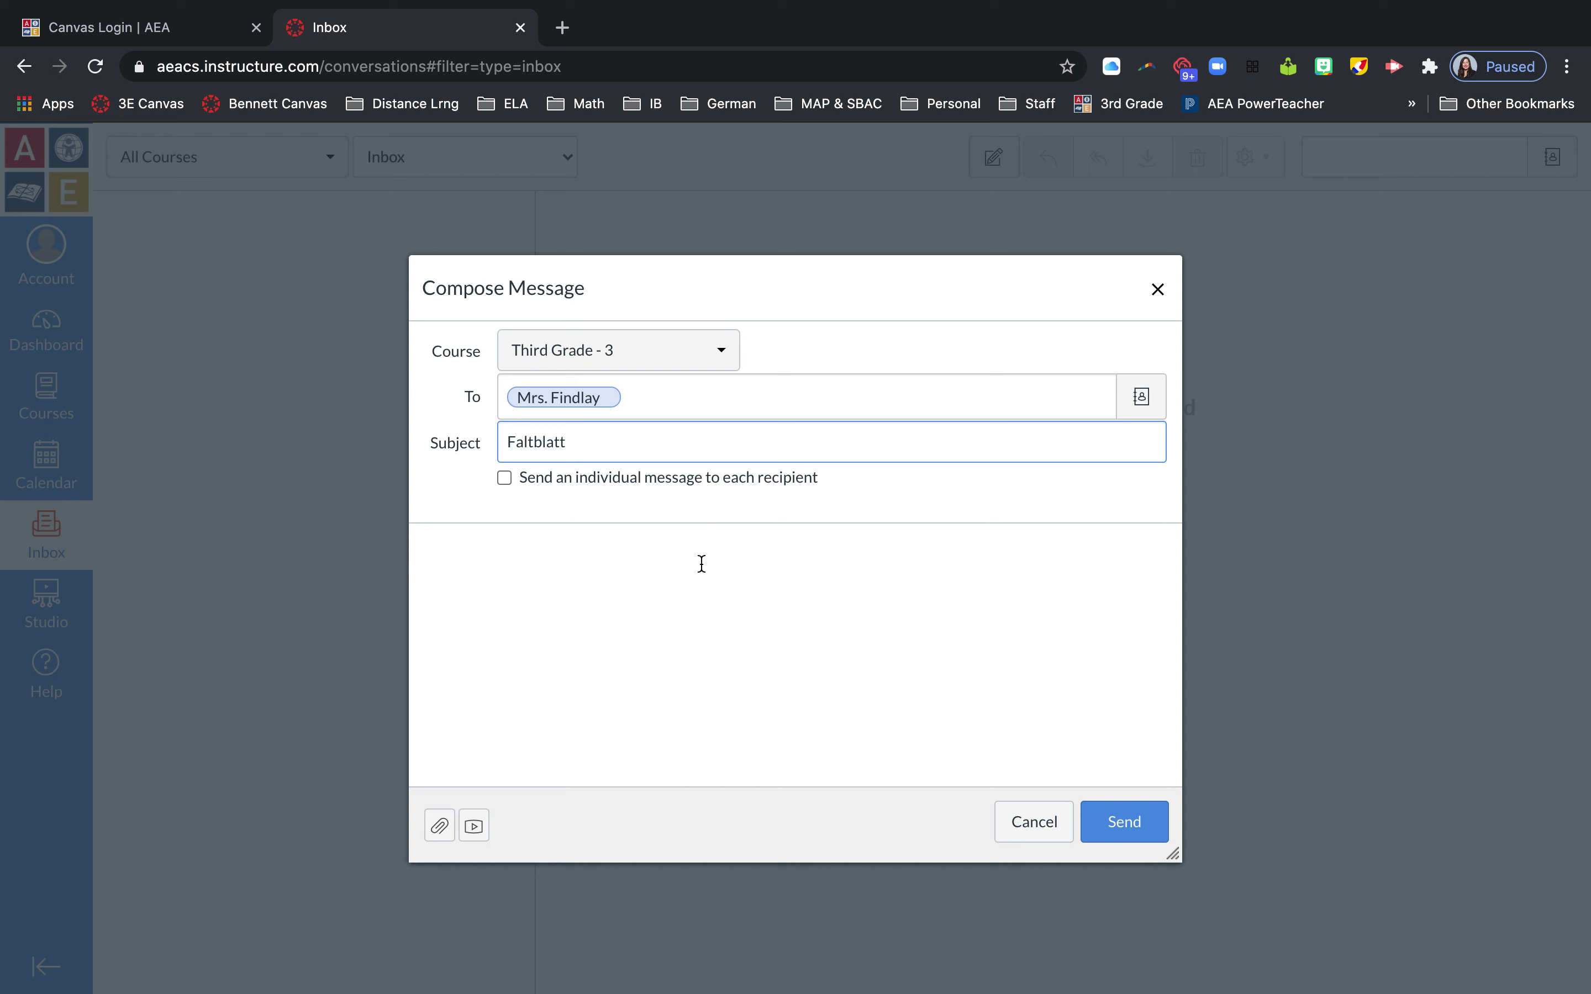
click(471, 559)
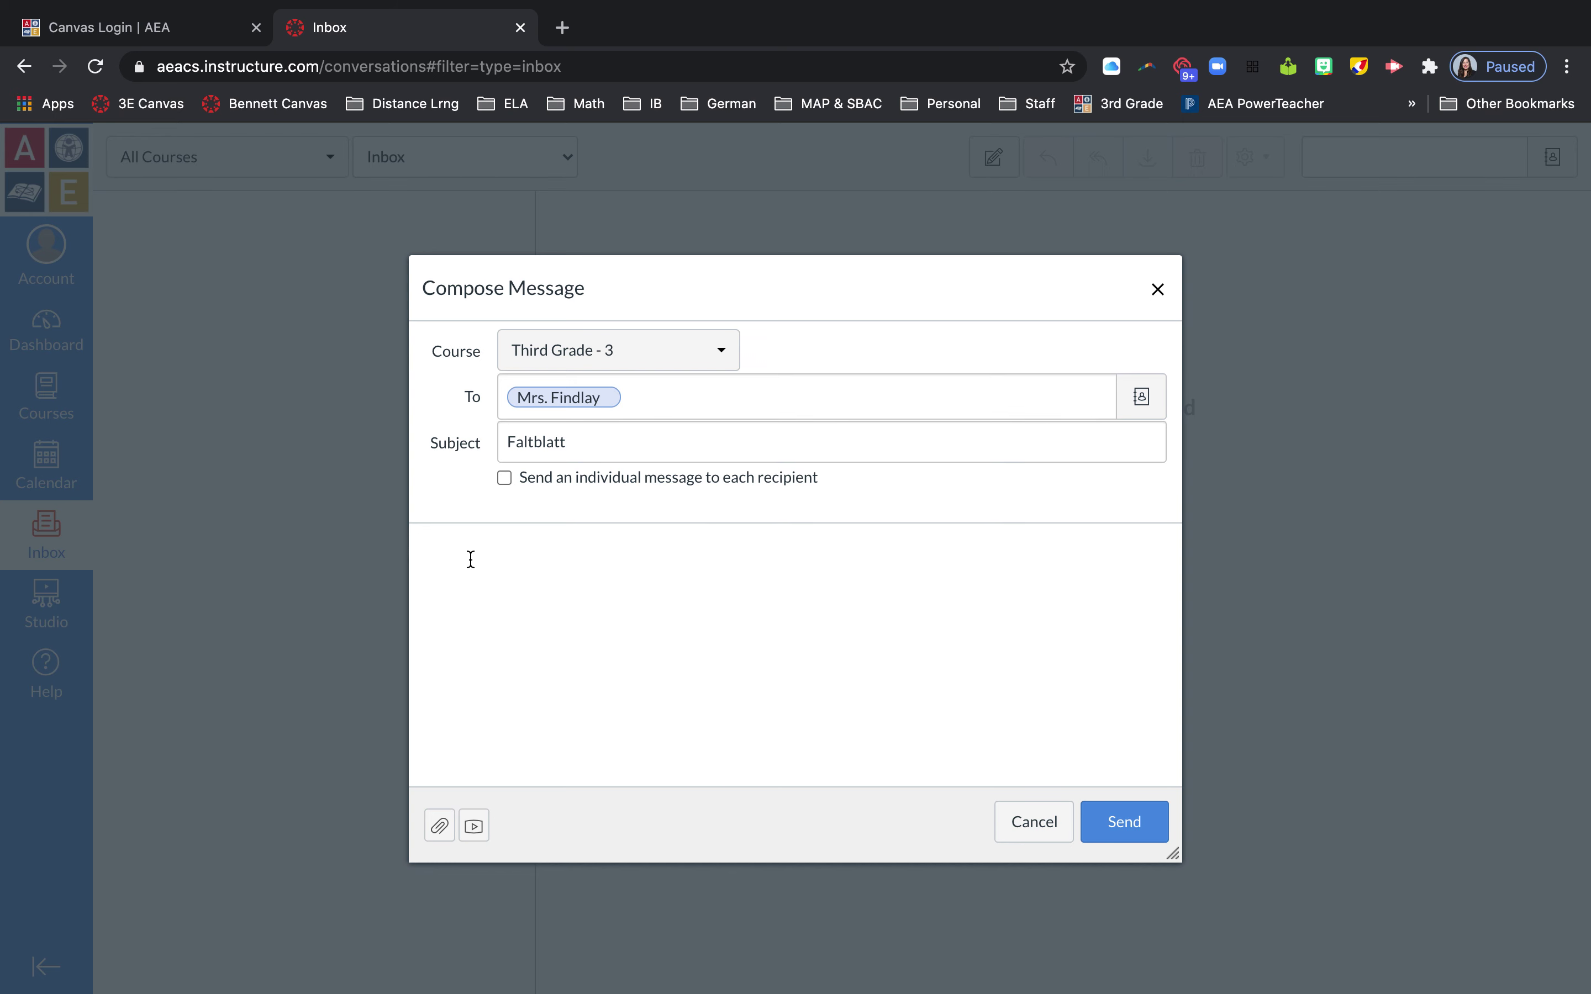
text(Here is my Faltblatt.)
Check the webcam recorder's FaceTime camera, then close the recorder and the Faltblatt draft unsent.
click(473, 829)
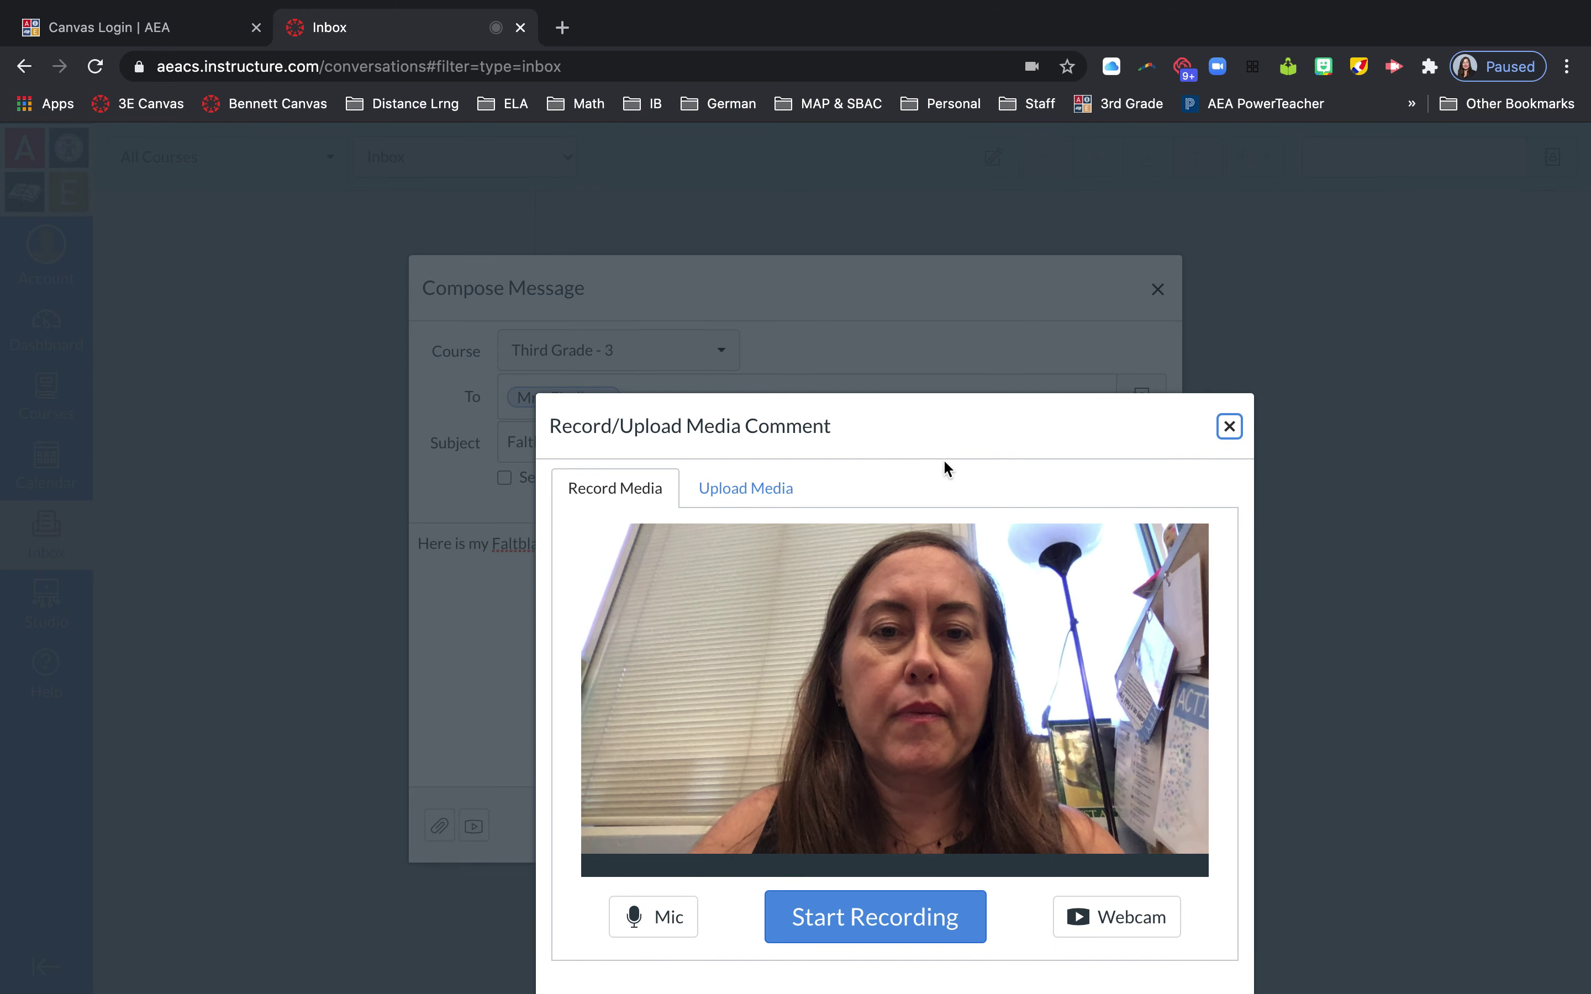
scroll(943, 465, down, 1)
click(1114, 915)
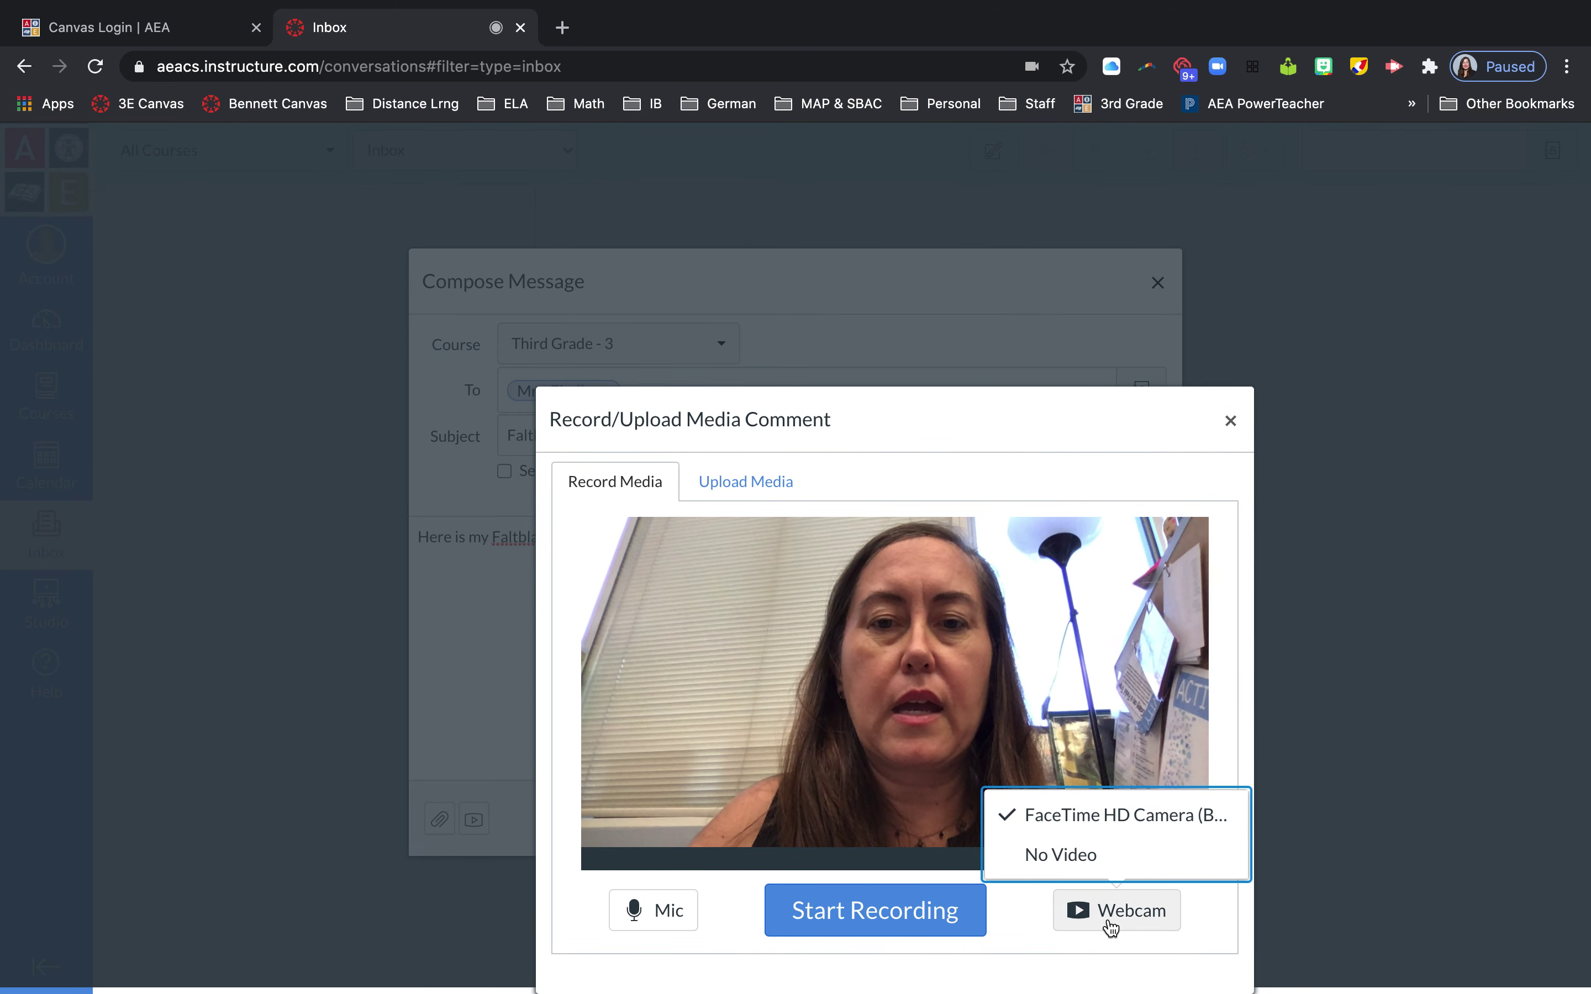
key(Down)
key(Down)
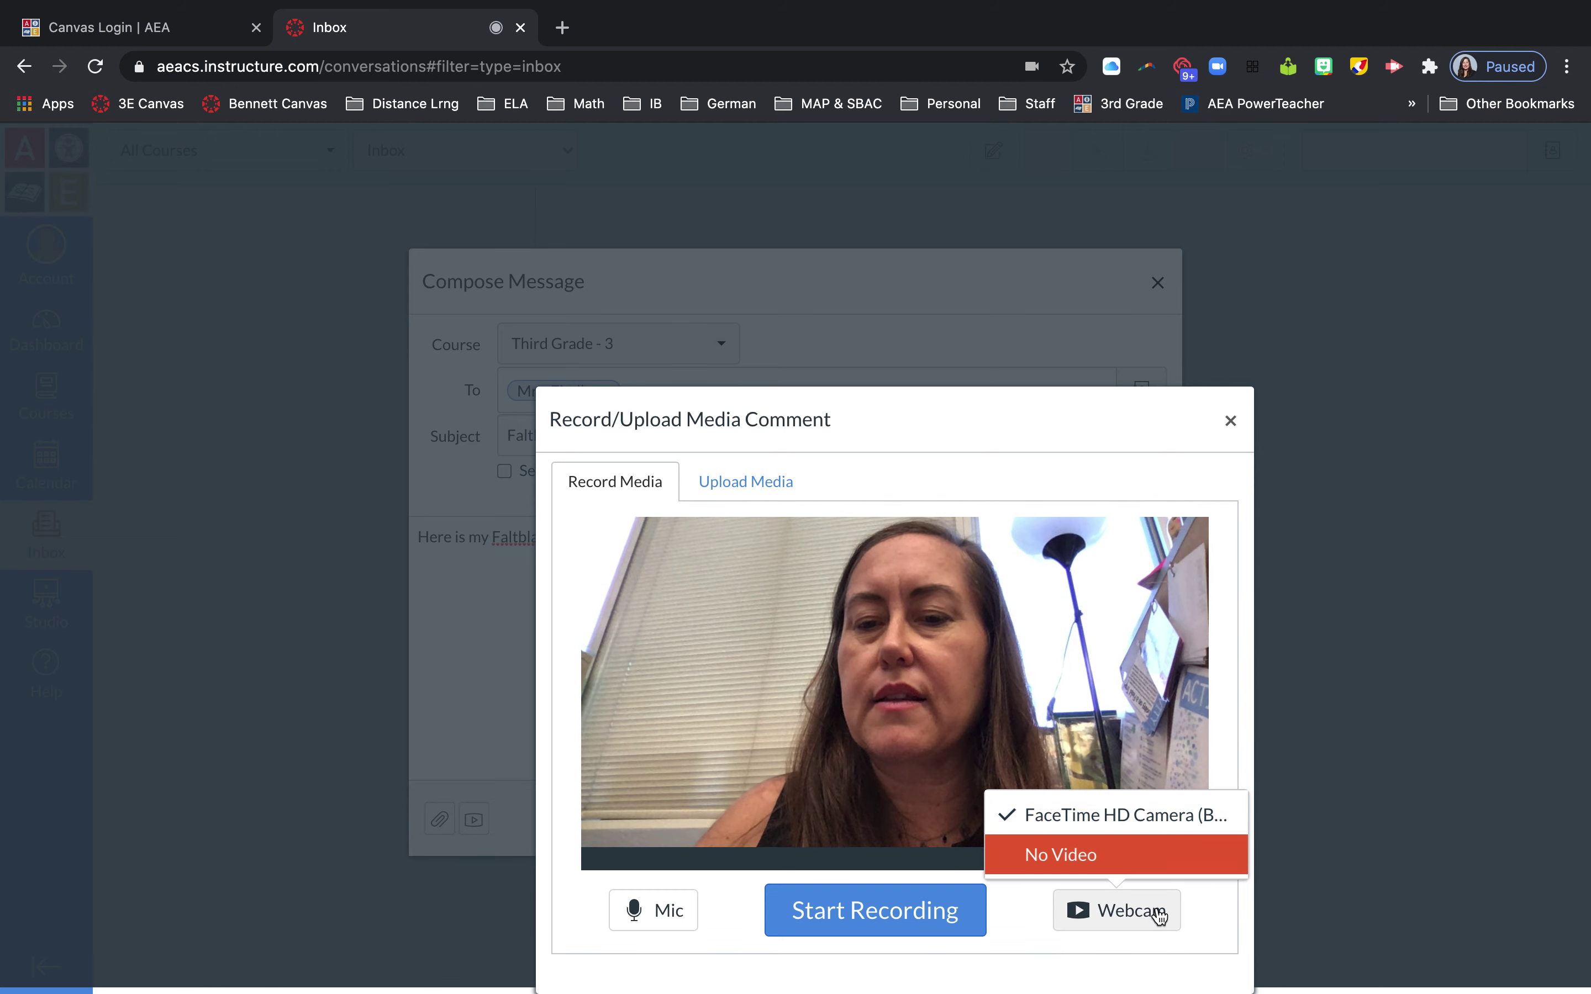
click(1038, 906)
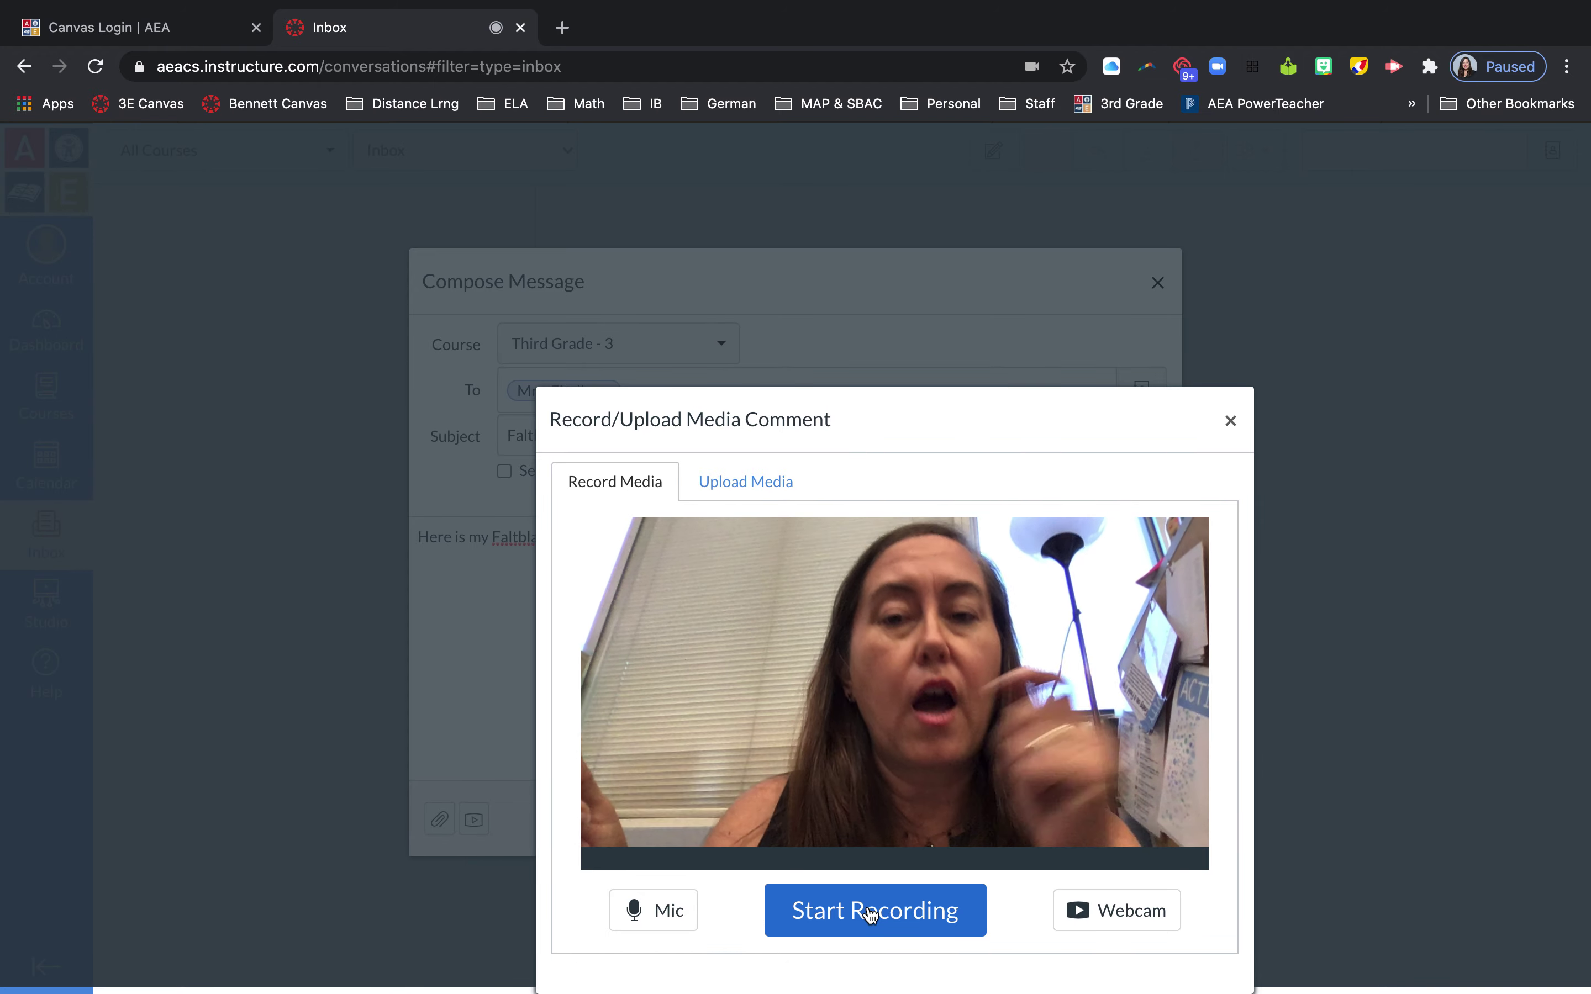
click(1229, 421)
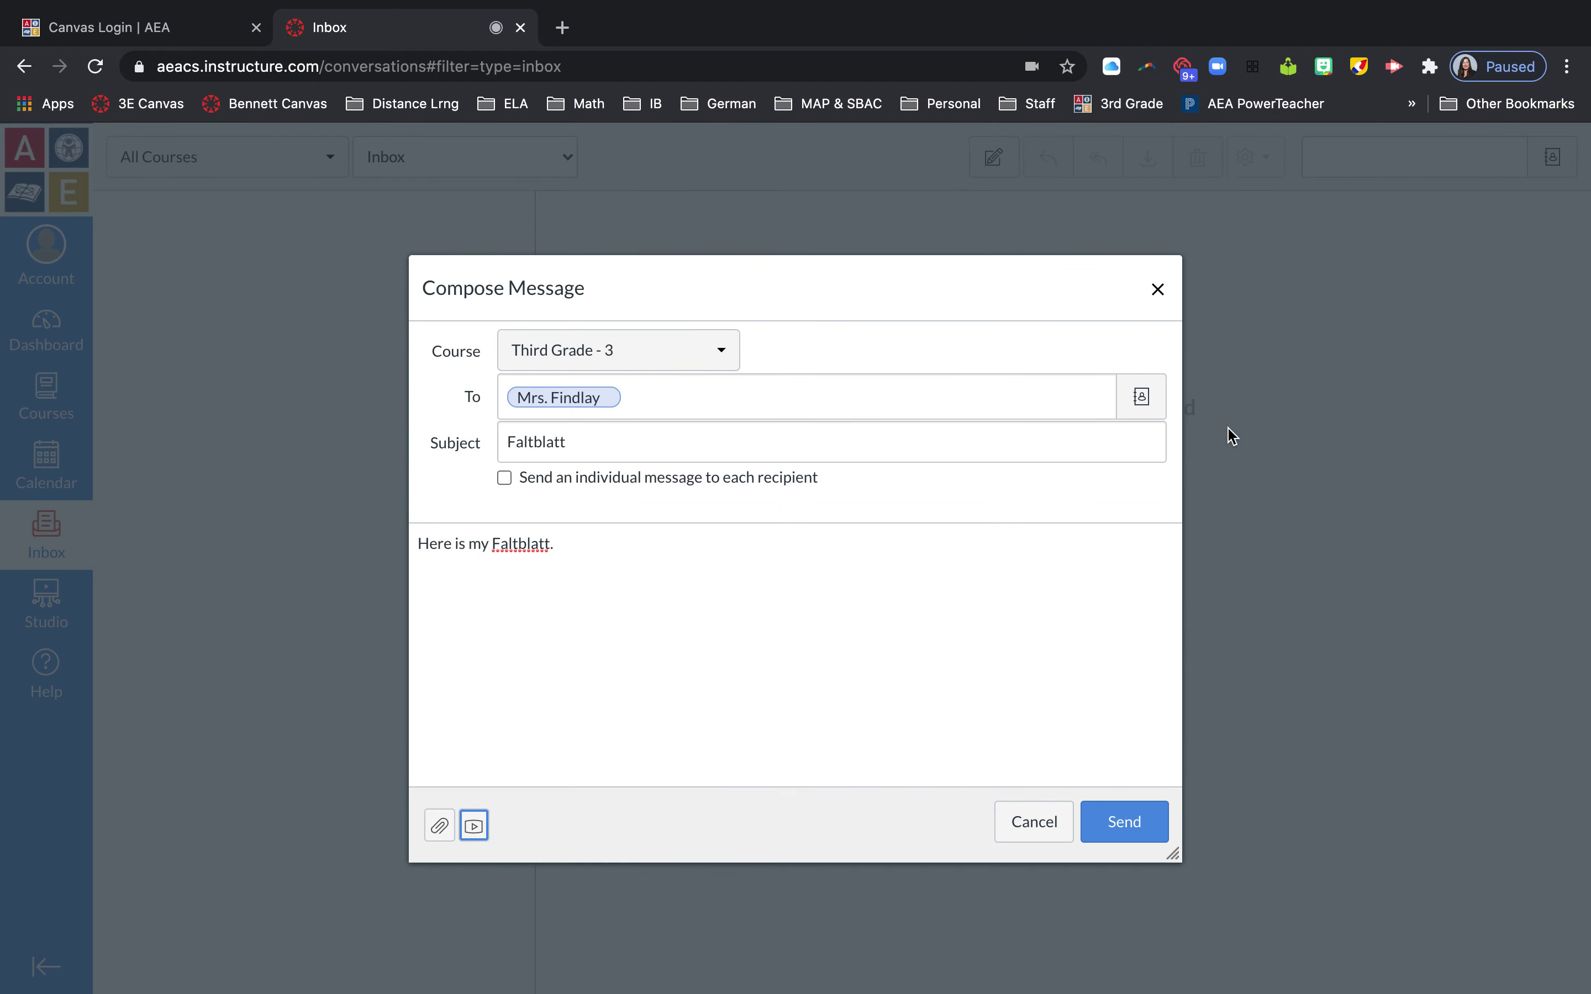
click(1157, 289)
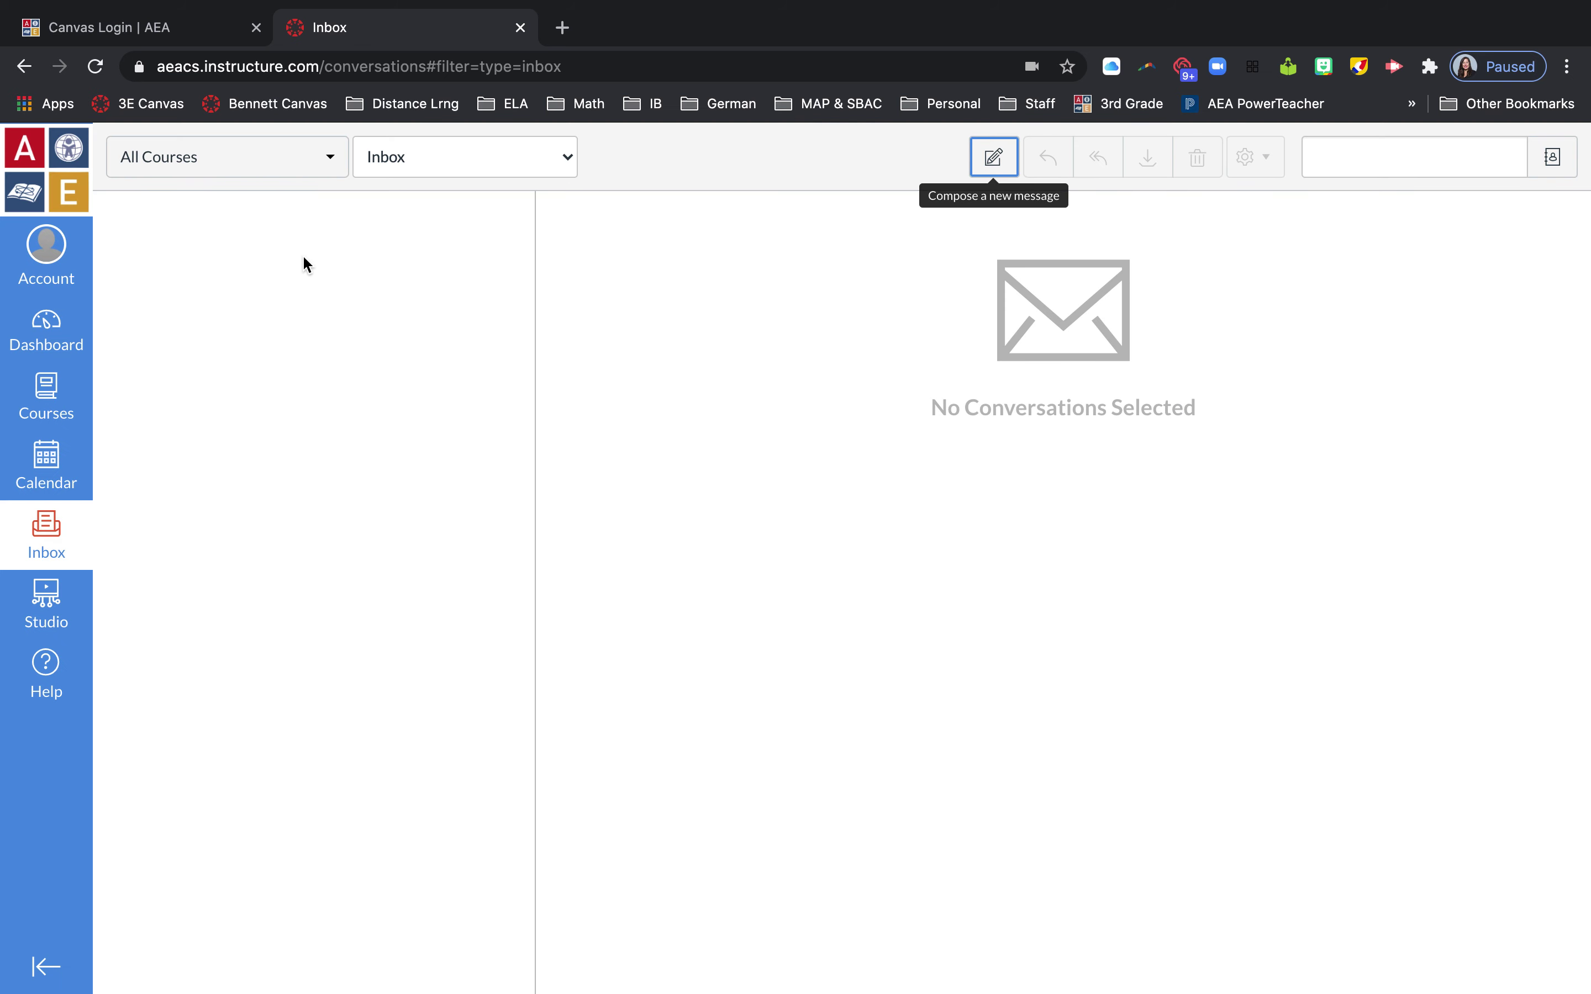